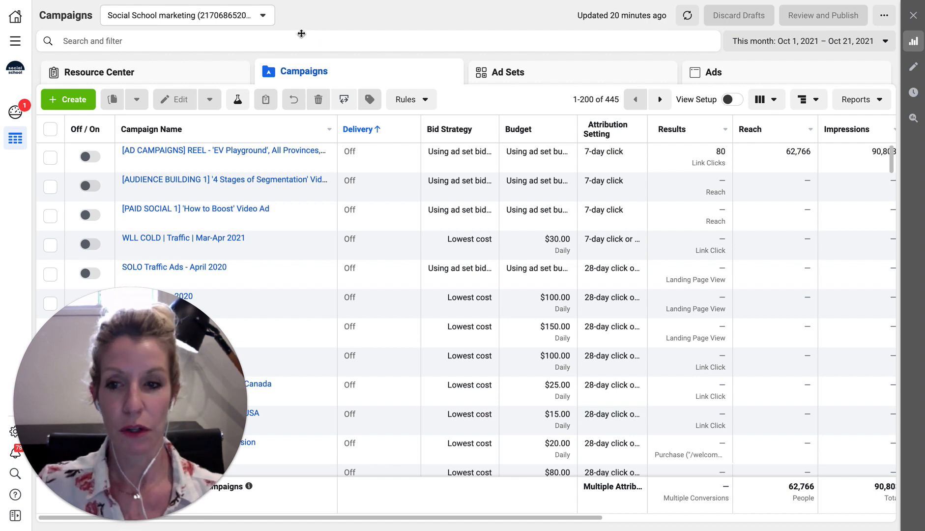
View the Campaigns tab listing all 445 switched-off campaigns for this month, sorted by Delivery
mouse_move(85, 504)
click(105, 521)
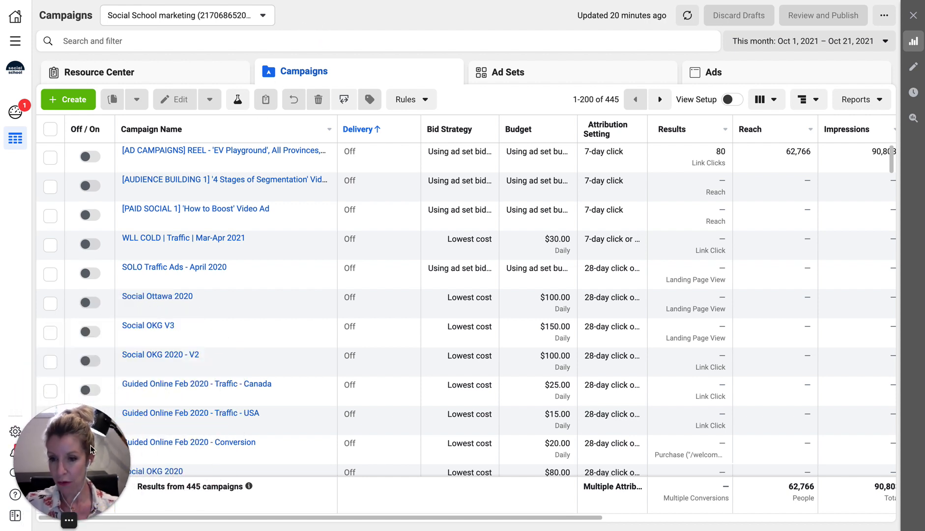
click(66, 99)
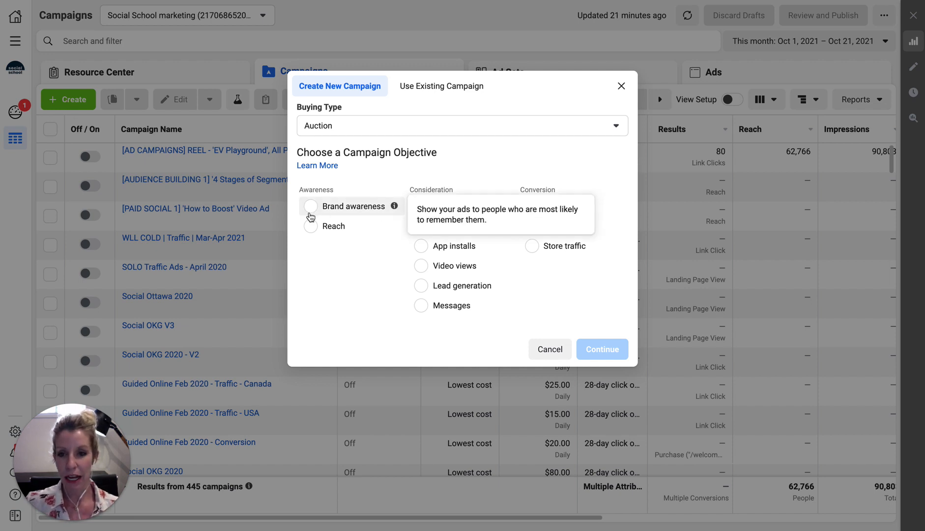
click(311, 206)
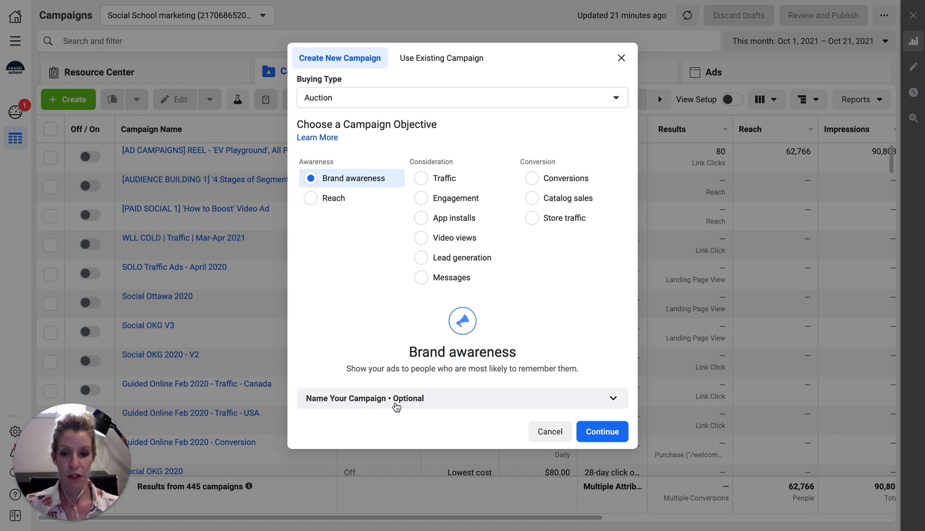
click(397, 404)
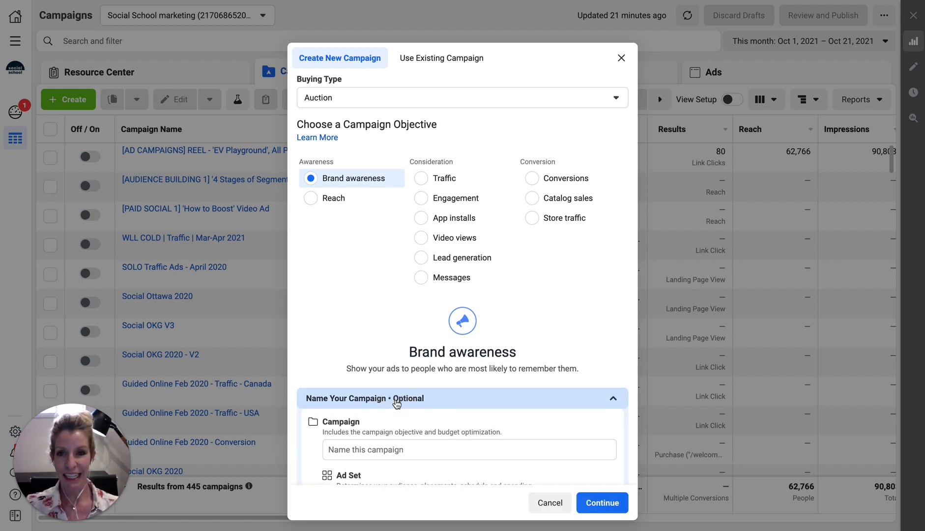
click(203, 47)
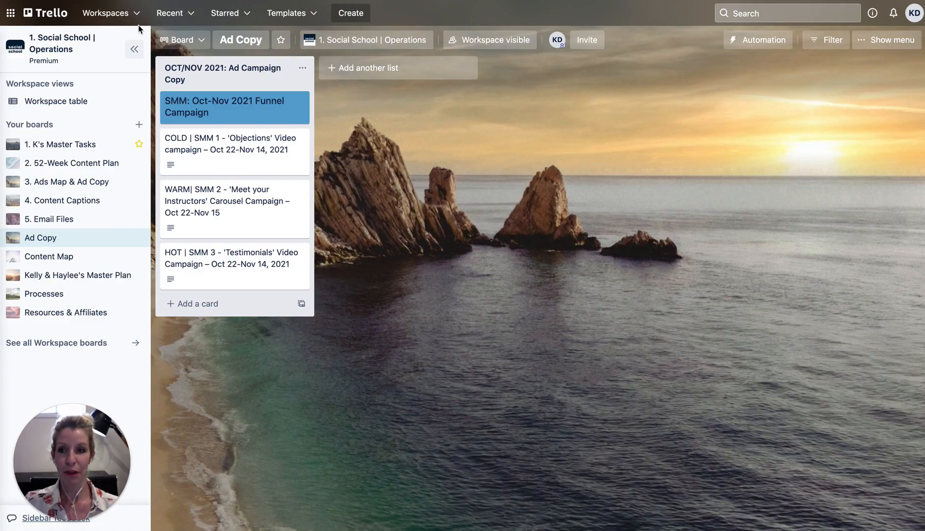
Collapse the Trello workspace sidebar and bring the 3. OCT/NOV AD CONTENT Finder window beside the board
click(134, 49)
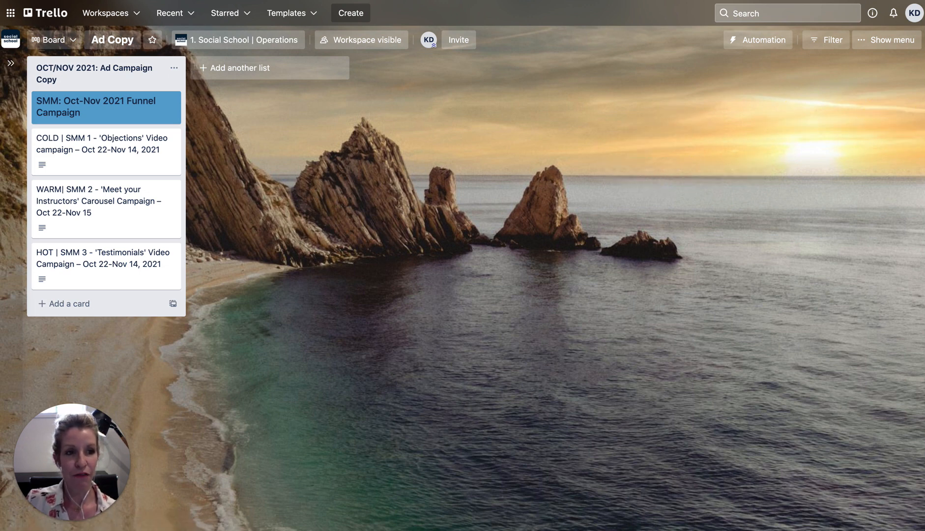
drag(924, 180, 585, 109)
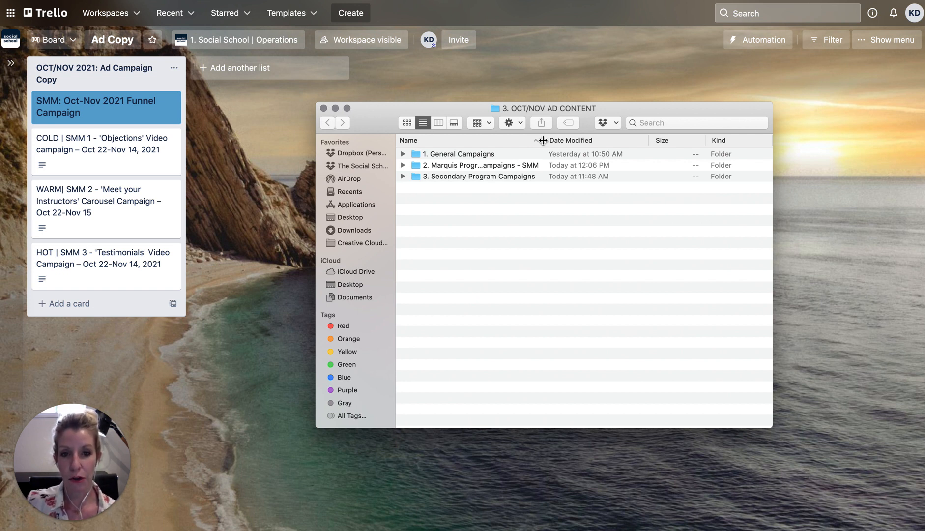
Widen Finder's Name column and expand 2. Marquis Program Campaigns - SMM and SMM 1 - Objections Video
drag(543, 141, 627, 141)
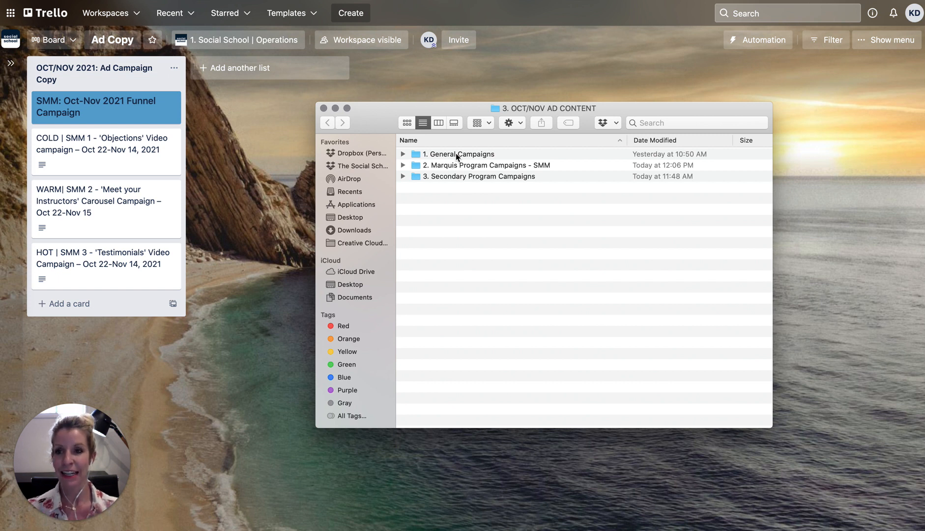
click(403, 165)
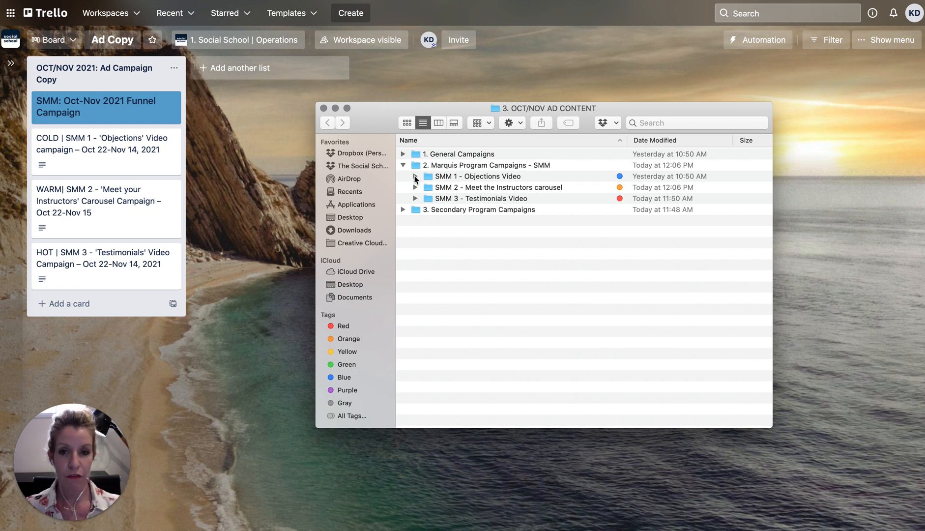
click(415, 176)
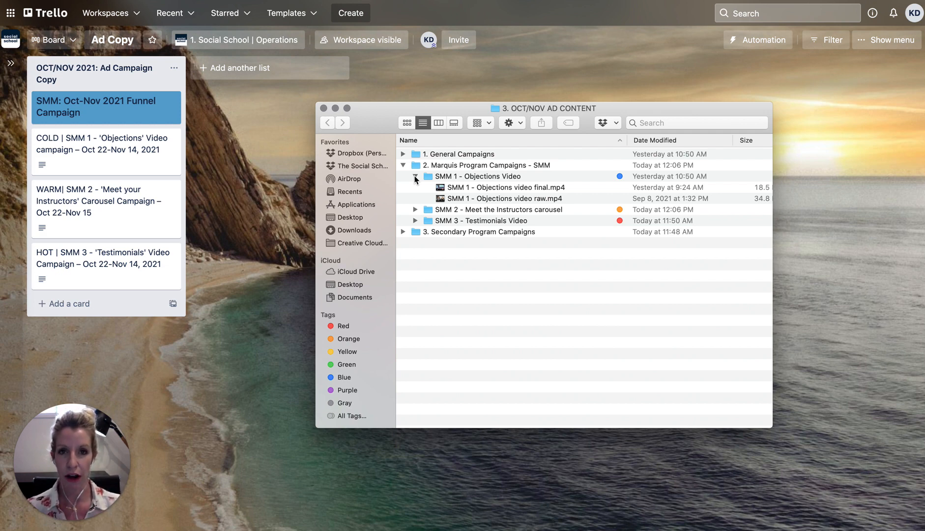
double_click(519, 198)
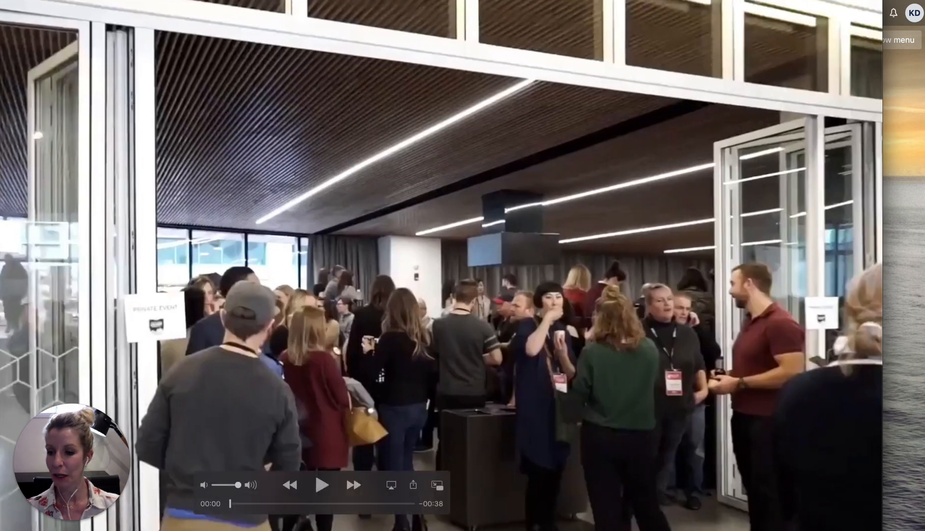
drag(0, 530, 118, 490)
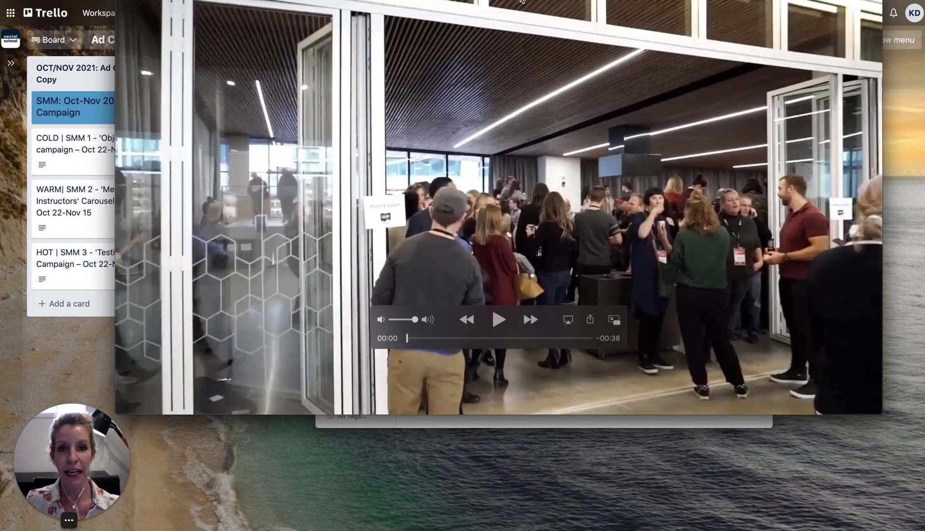
drag(522, 1, 533, 45)
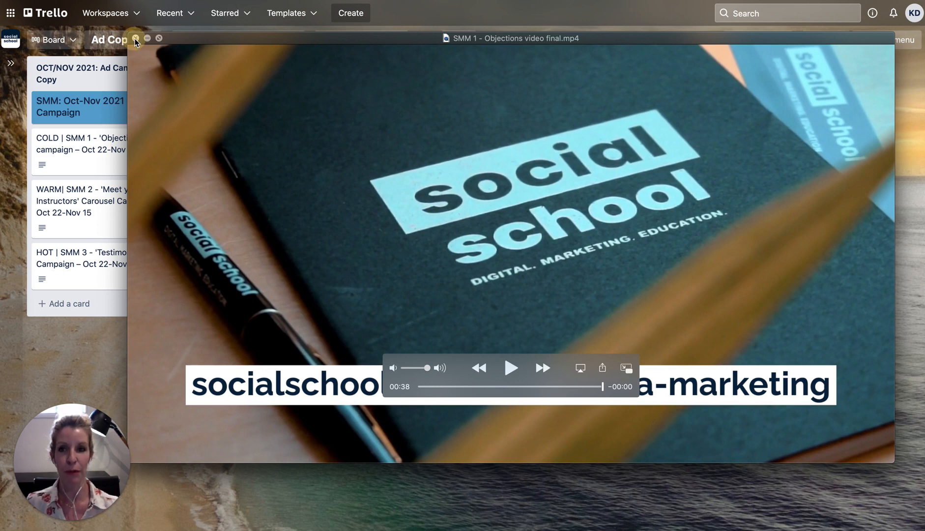
click(136, 38)
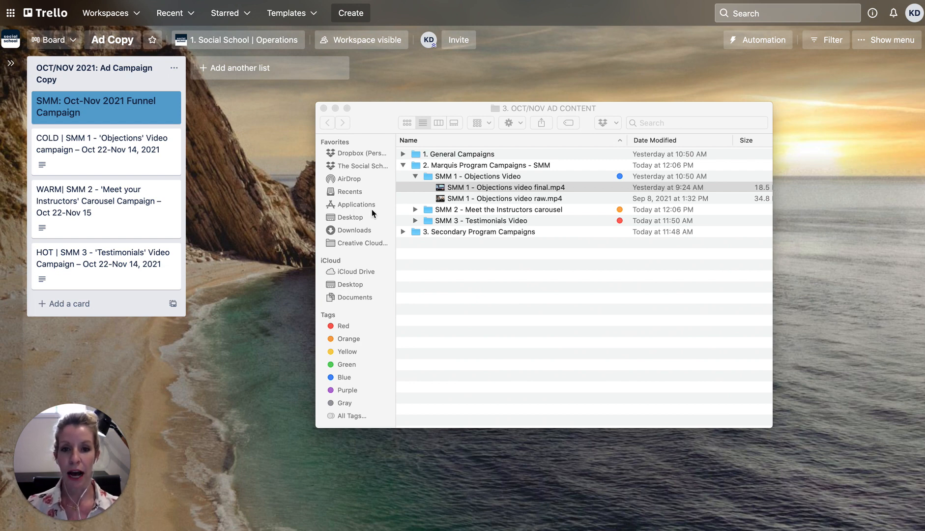
Open the SMM 2 - Meet the Instructors carousel folder in icon view to review A.png–J.png
click(415, 209)
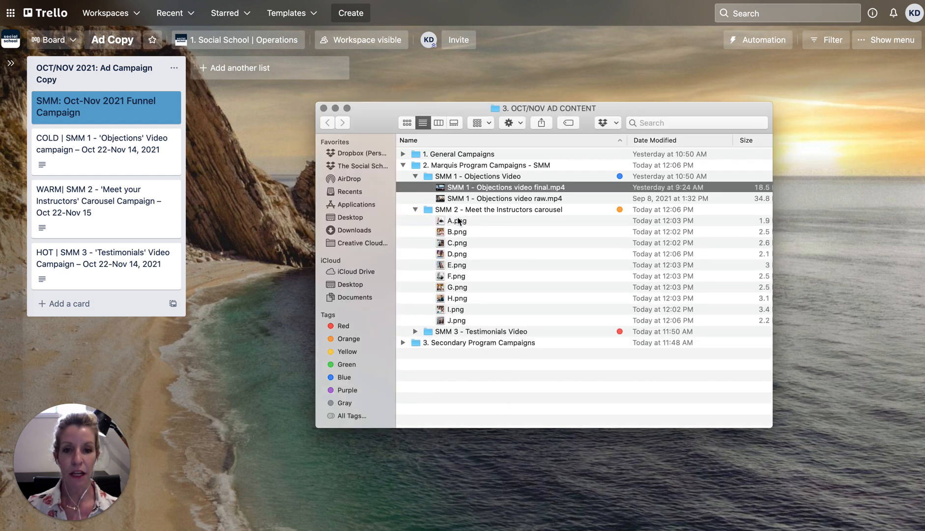
double_click(470, 210)
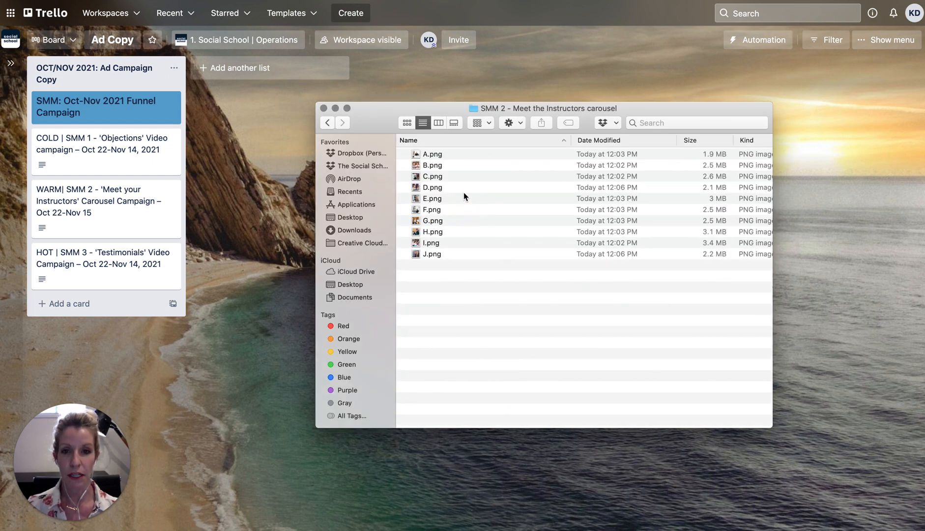
click(408, 122)
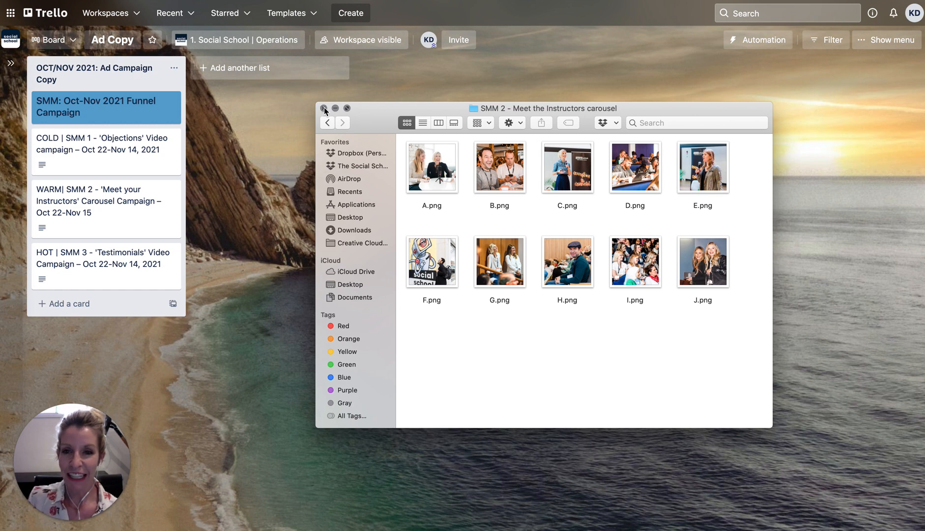
Return to 3. OCT/NOV AD CONTENT, collapse SMM 1 and SMM 2, expand SMM 3 and select its raw.mp4
click(327, 122)
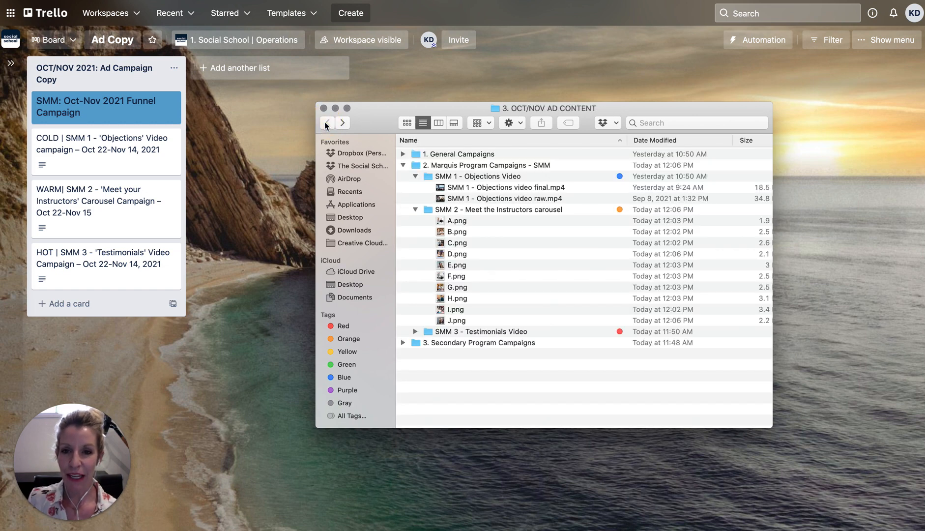
click(416, 210)
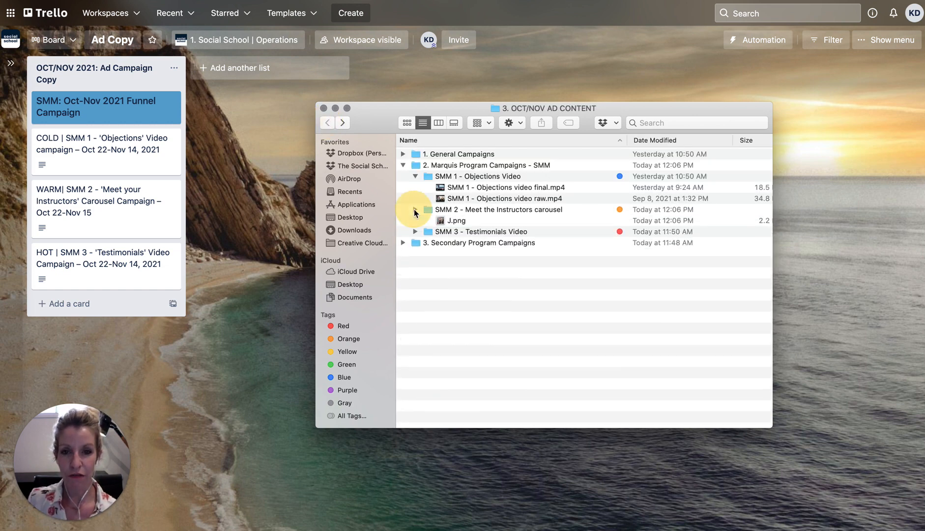
click(415, 176)
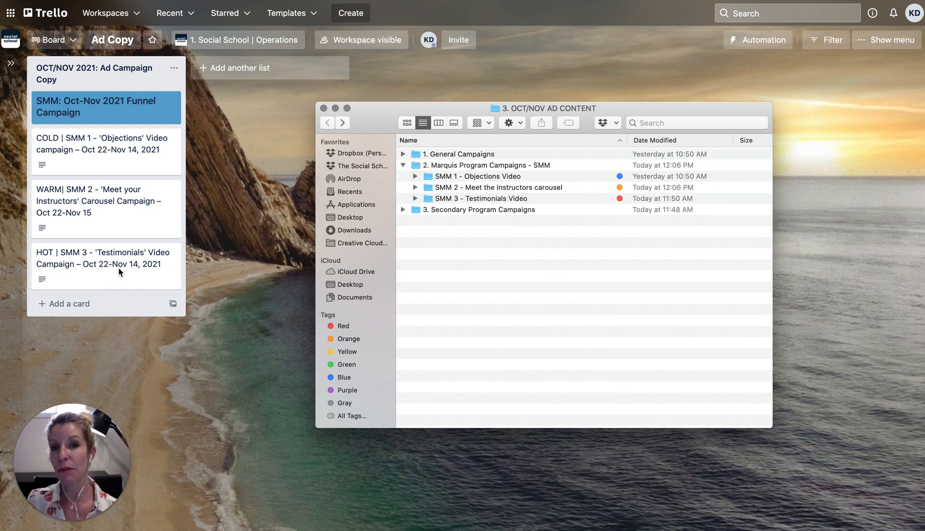
click(415, 198)
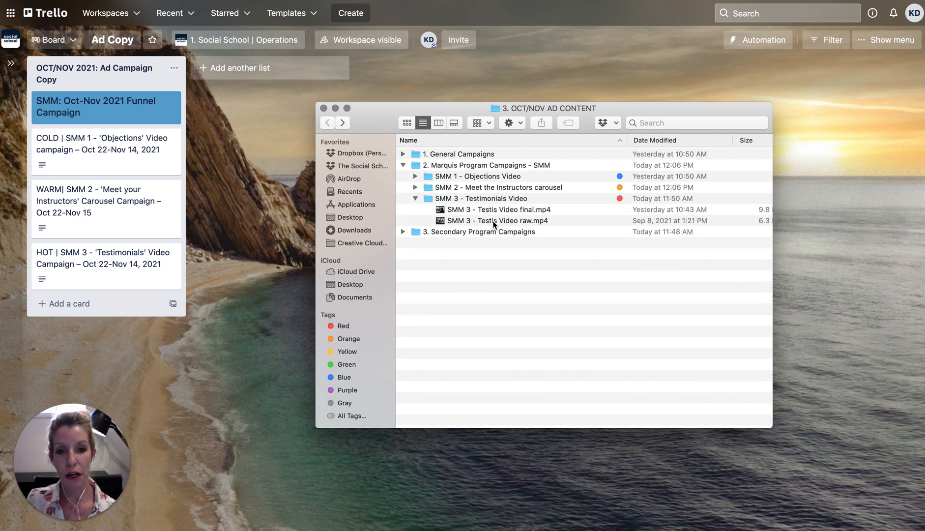
click(495, 224)
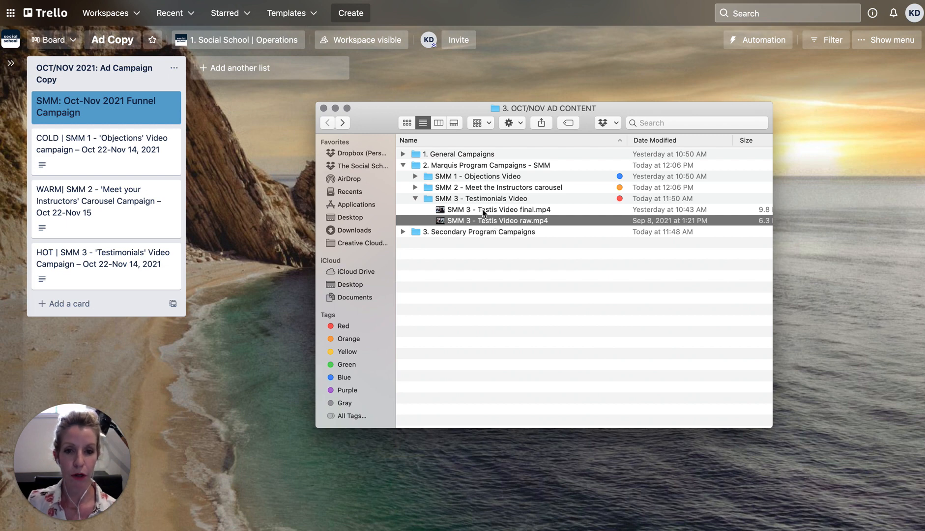
Open SMM 3 - Testis Video final.mp4 in QuickTime, move the window lower, and play it to 00:30
click(483, 211)
double_click(484, 211)
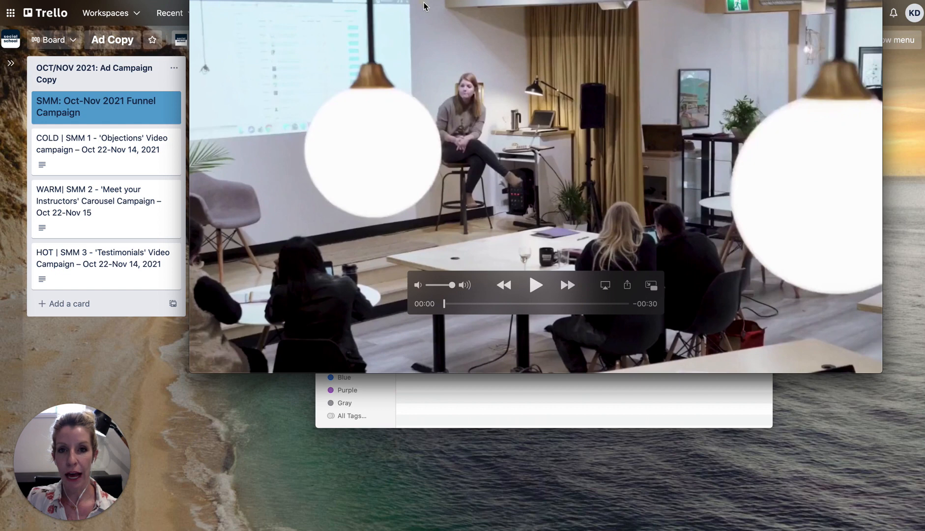
drag(424, 7, 421, 70)
click(532, 350)
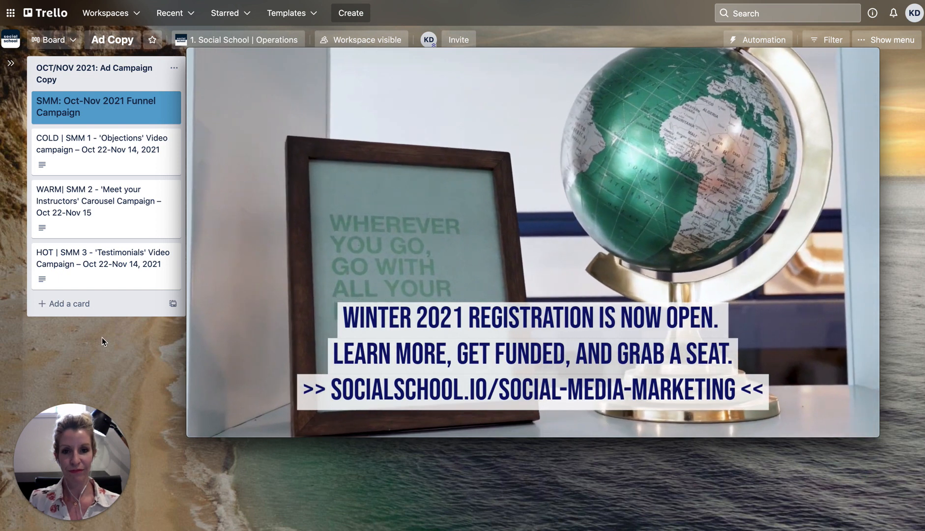
mouse_move(221, 50)
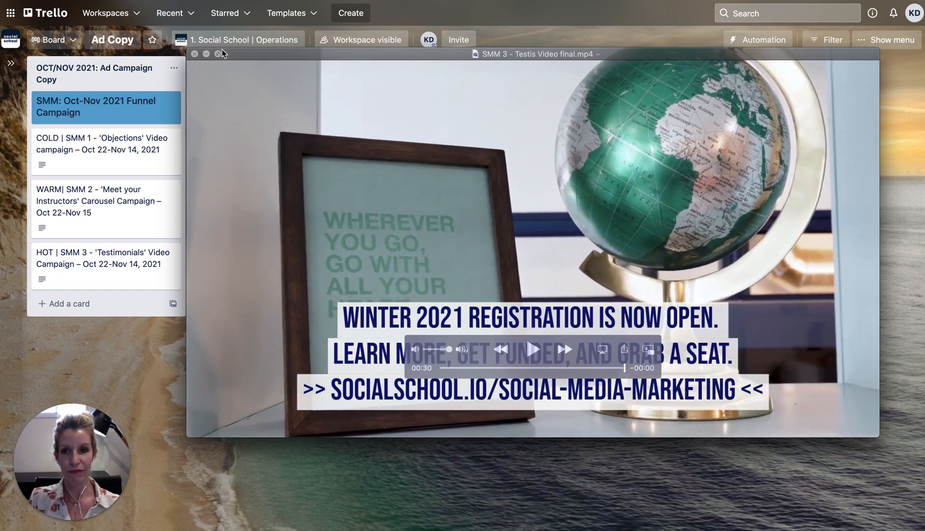
Close the QuickTime testimonial video and the 3. OCT/NOV AD CONTENT Finder window
click(197, 54)
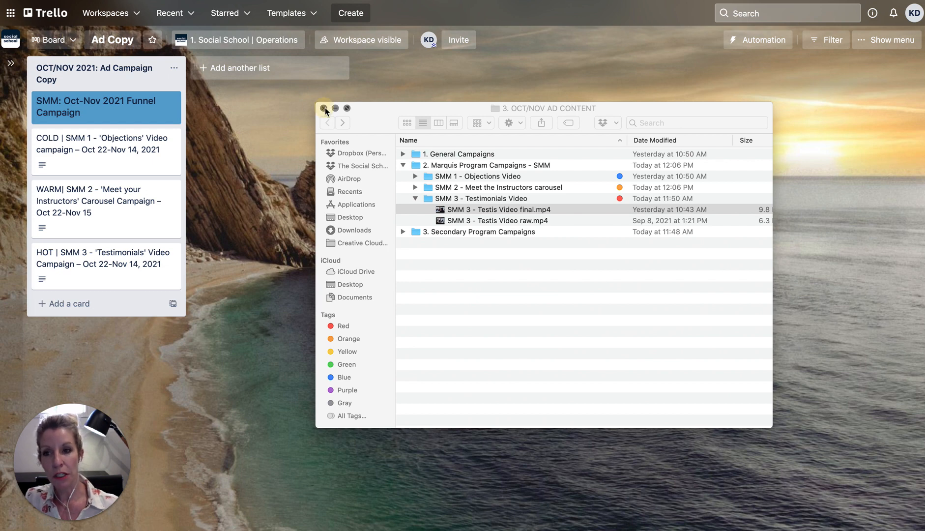
click(323, 108)
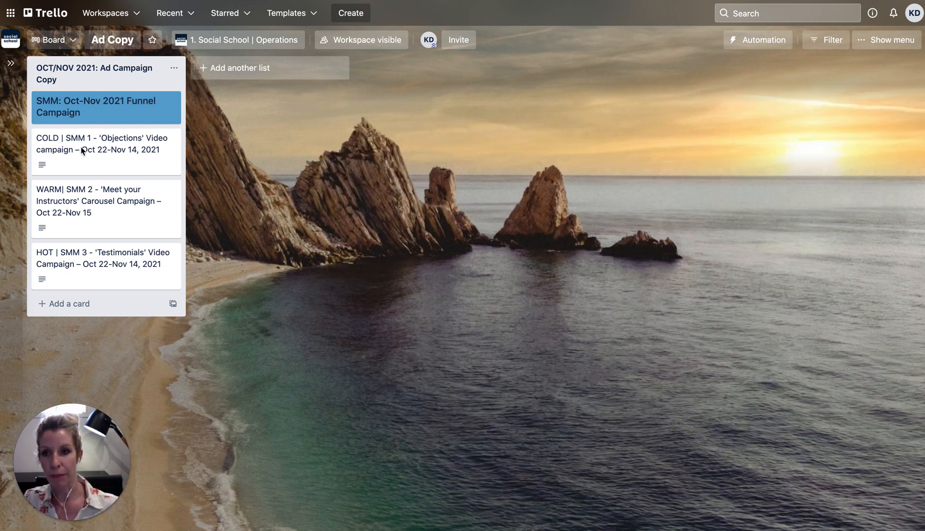
Open the COLD | SMM 1 - 'Objections' Video card and expand its full description to the headlines
click(82, 150)
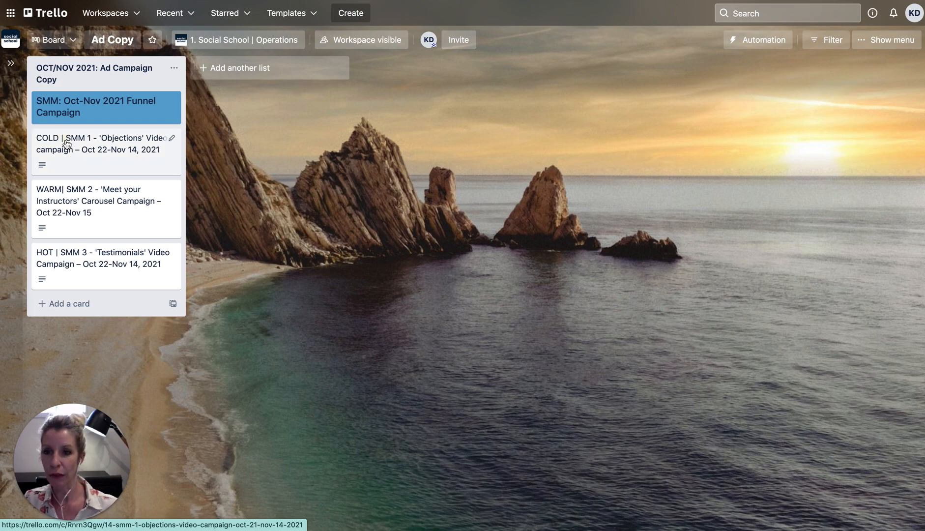
click(65, 139)
click(394, 354)
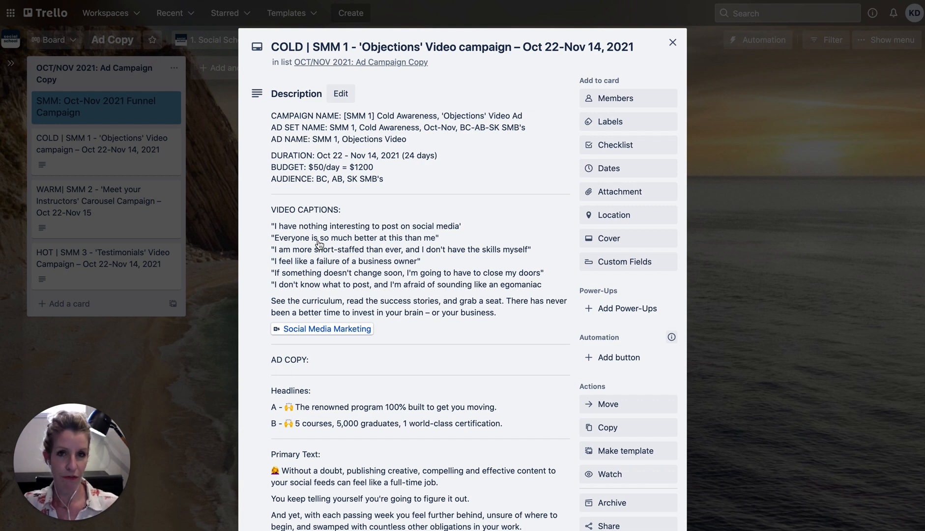
scroll(319, 244, down, 5)
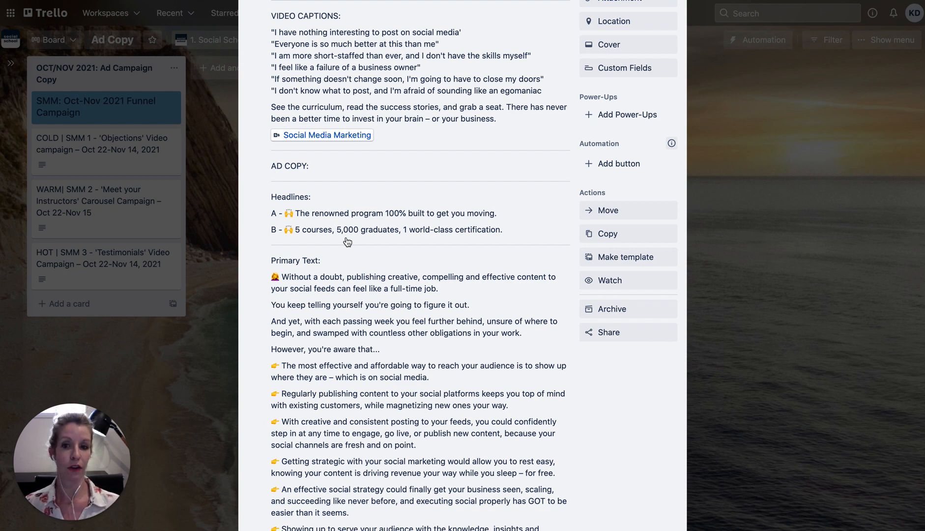
Read the COLD card description down to the URL and CTA, back to the top, then close it
scroll(358, 246, down, 5)
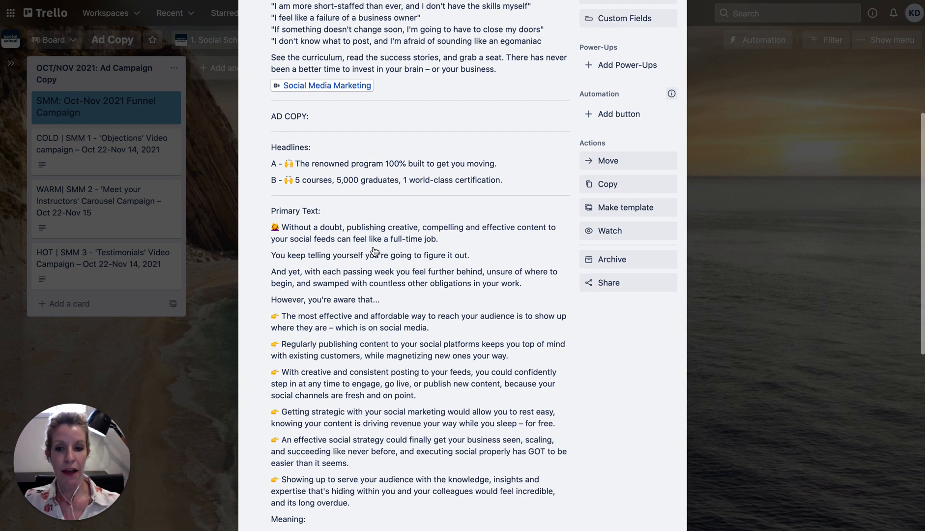
scroll(372, 251, down, 2)
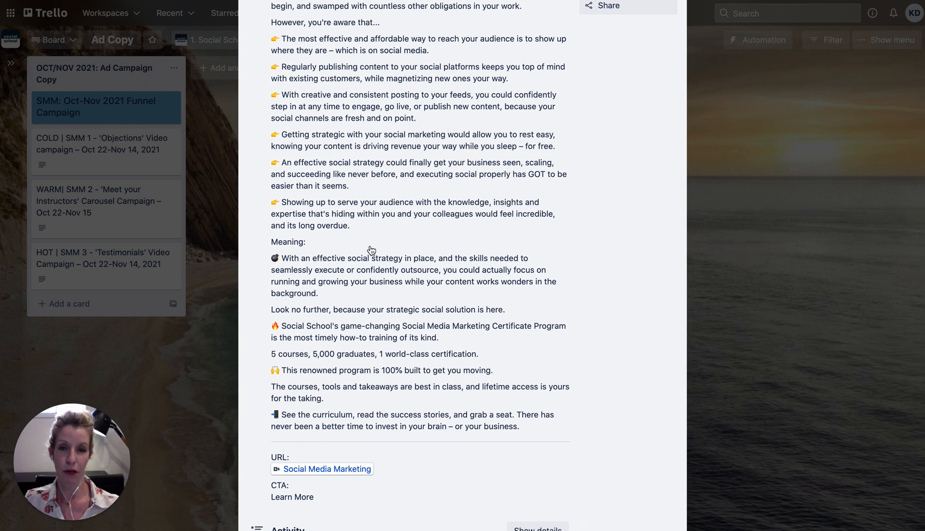
scroll(371, 252, up, 3)
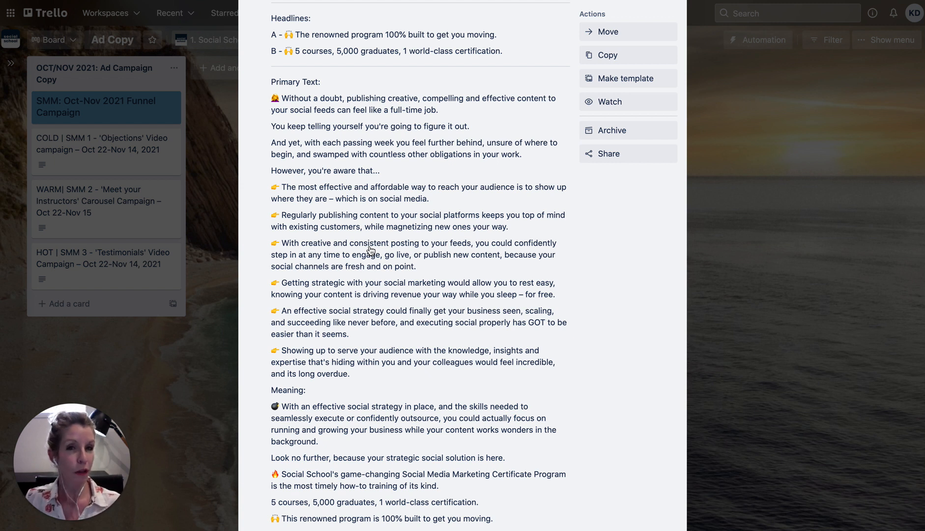
scroll(371, 250, down, 3)
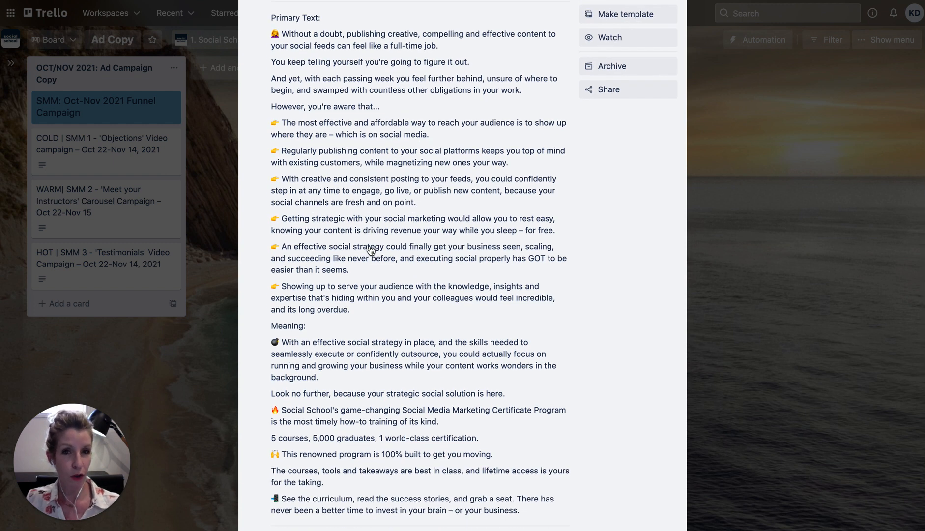
scroll(371, 250, down, 6)
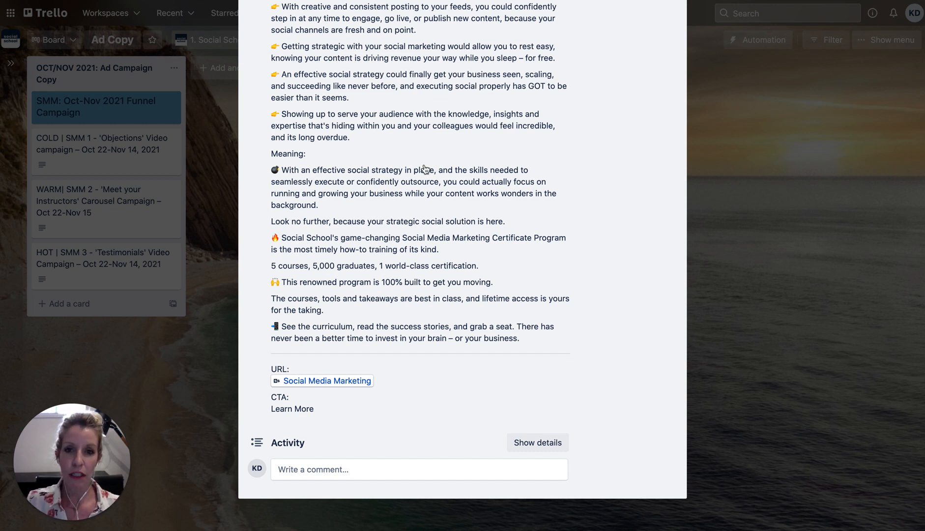
scroll(425, 175, up, 10)
scroll(424, 179, up, 5)
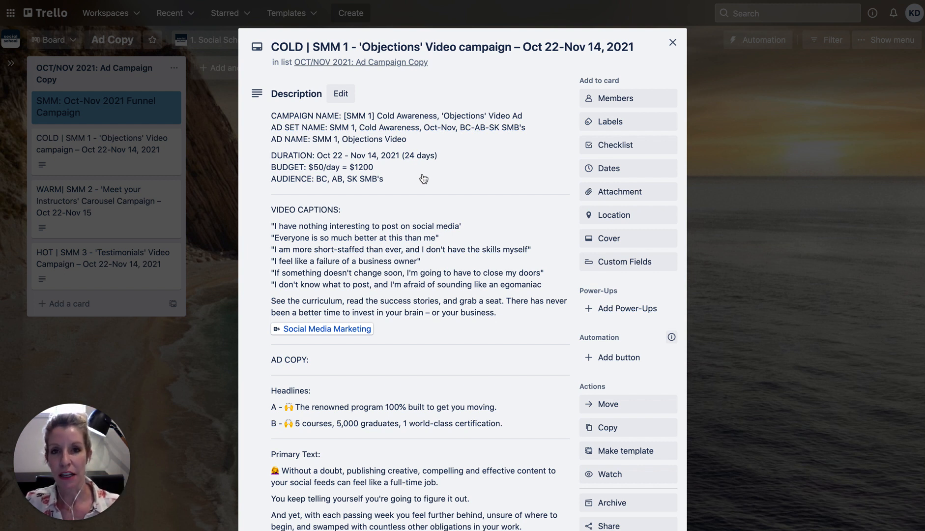
click(713, 197)
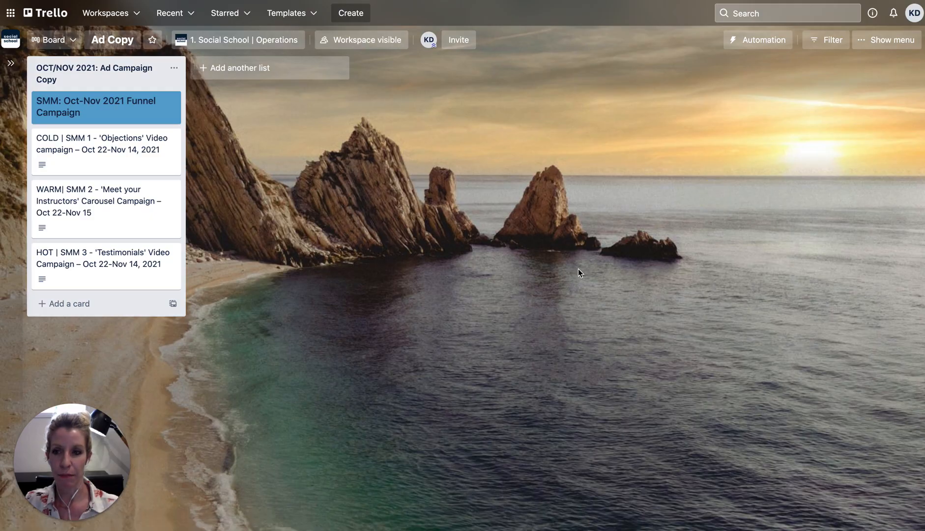
Open the WARM | SMM 2 'Meet your Instructors' card, read its full description, and close it
click(113, 199)
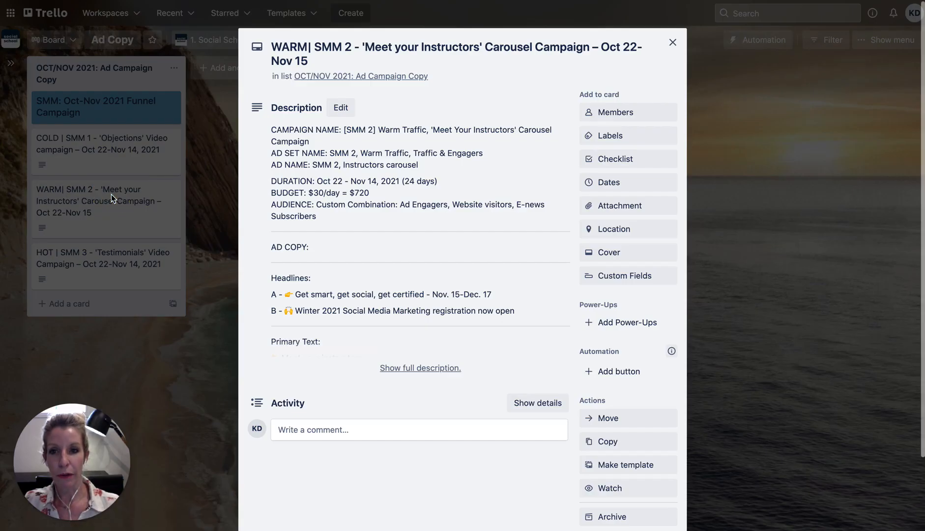
click(399, 369)
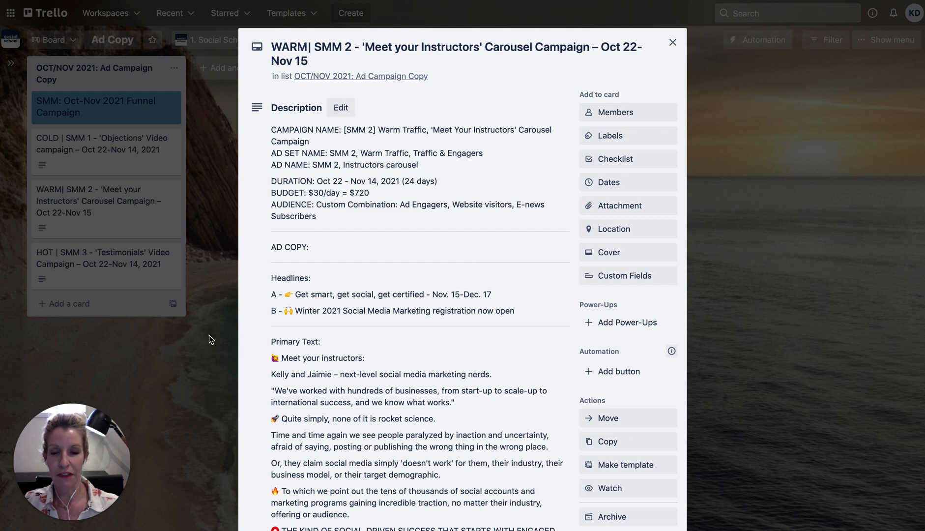
scroll(209, 336, down, 1)
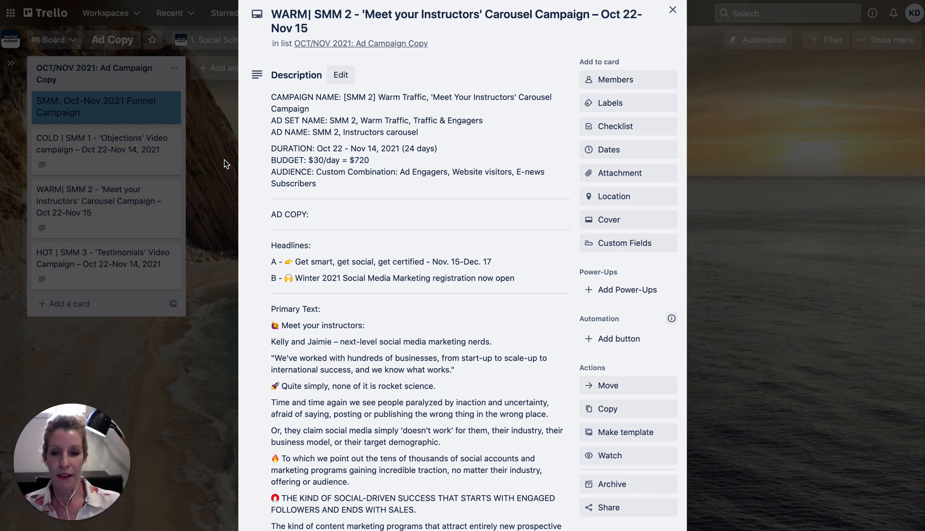
scroll(314, 285, down, 5)
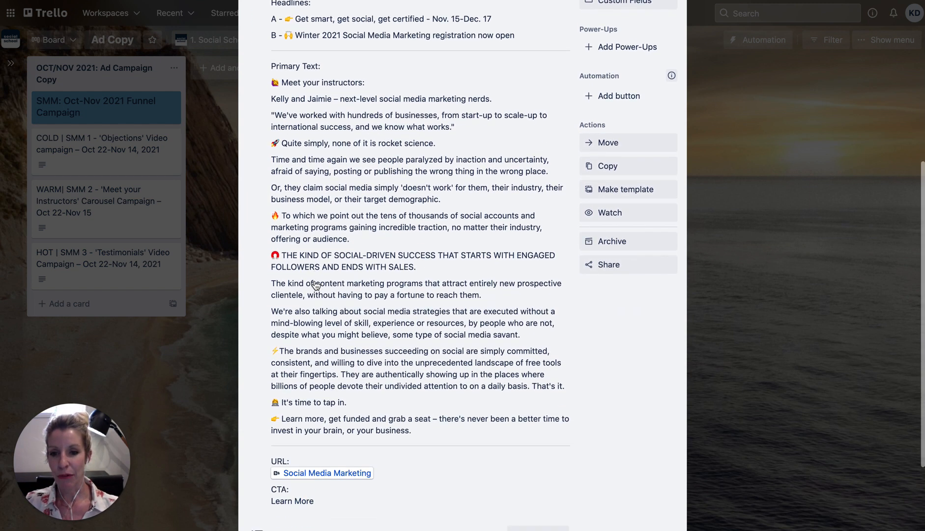
scroll(317, 285, down, 2)
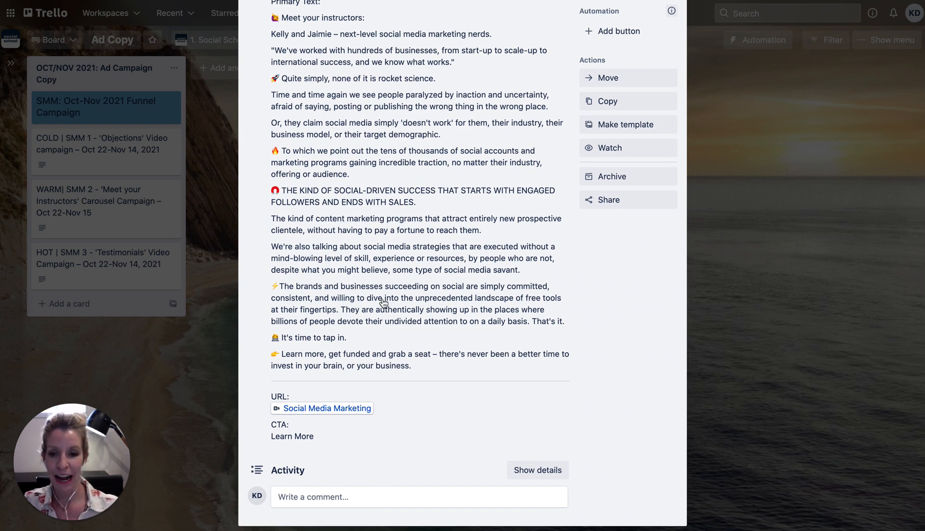
scroll(384, 301, down, 1)
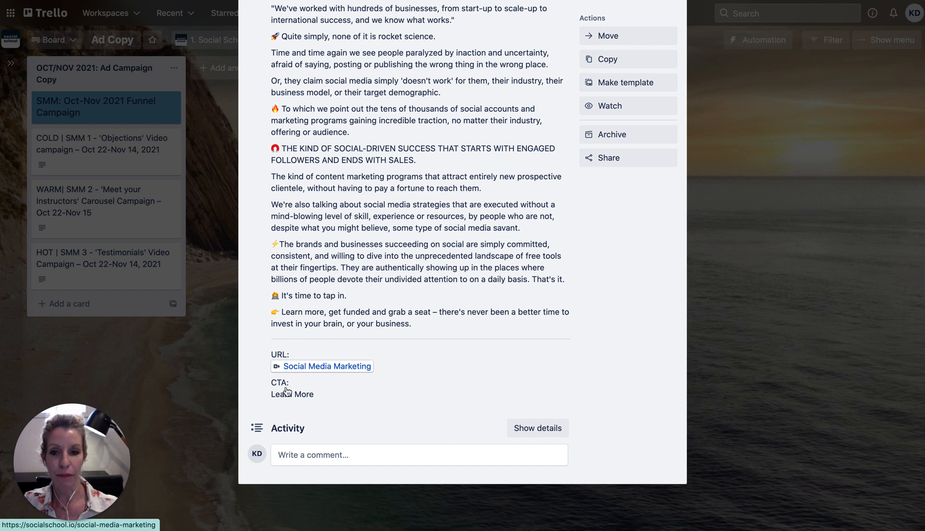
click(154, 383)
Read the full ad copy on Trello's HOT 'Testimonials' card, then close the card
click(104, 258)
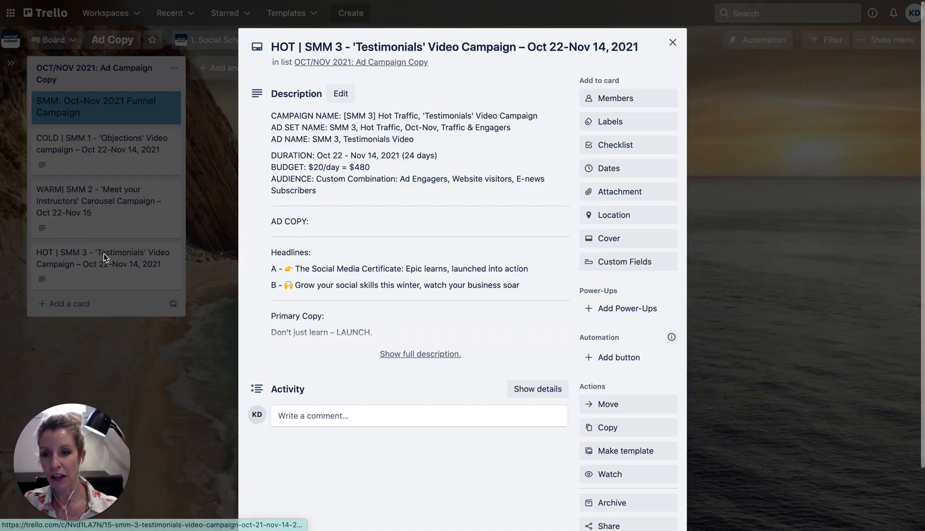
click(387, 355)
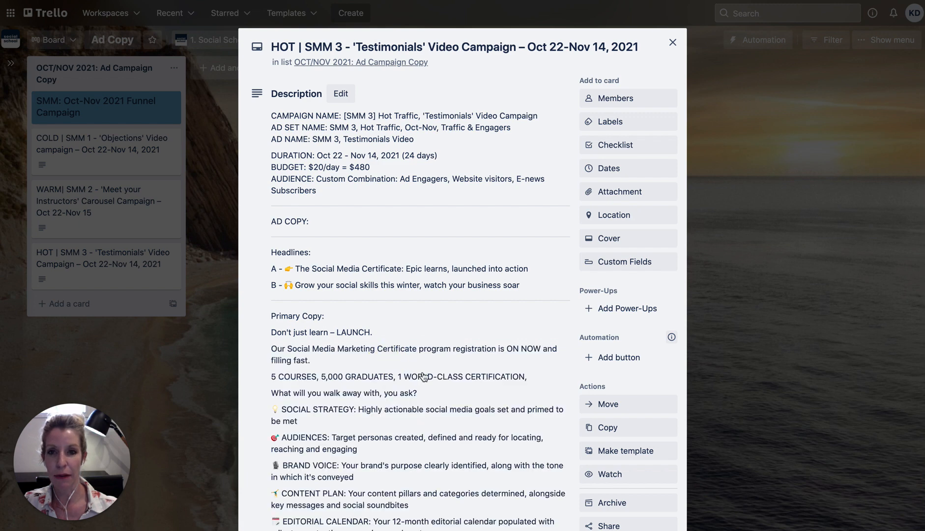
scroll(423, 376, down, 1)
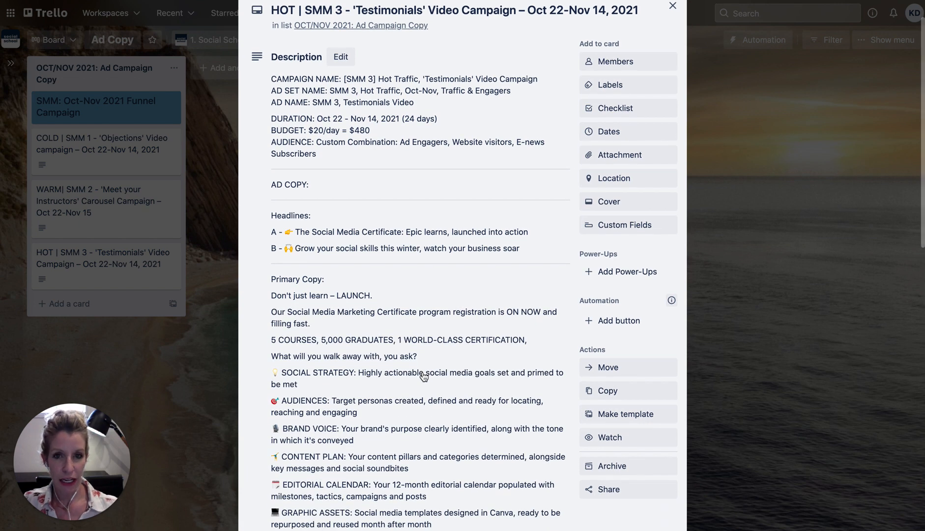
scroll(423, 377, down, 3)
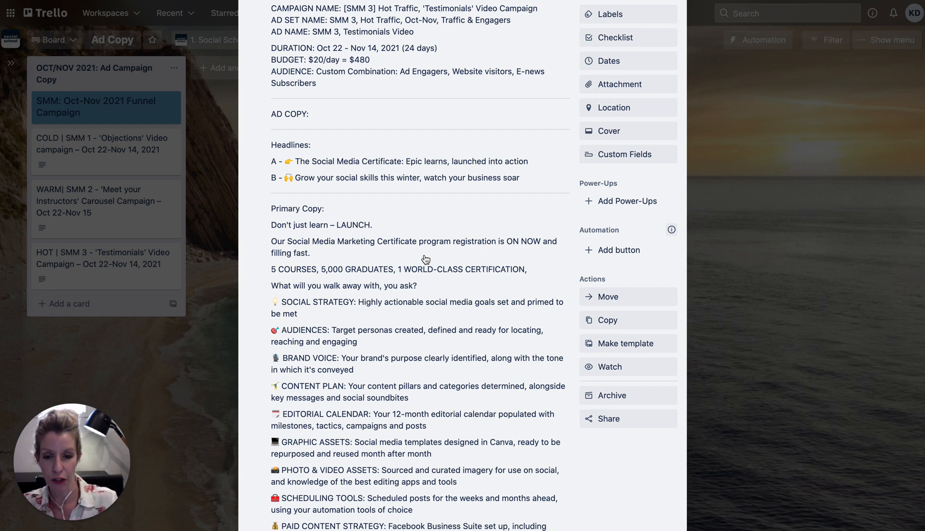
scroll(425, 259, down, 5)
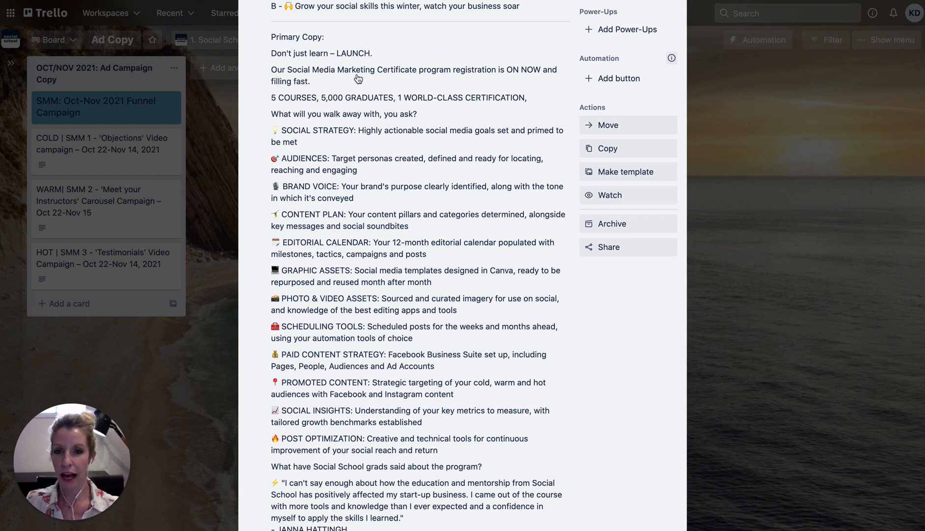
scroll(393, 175, down, 1)
scroll(393, 175, down, 7)
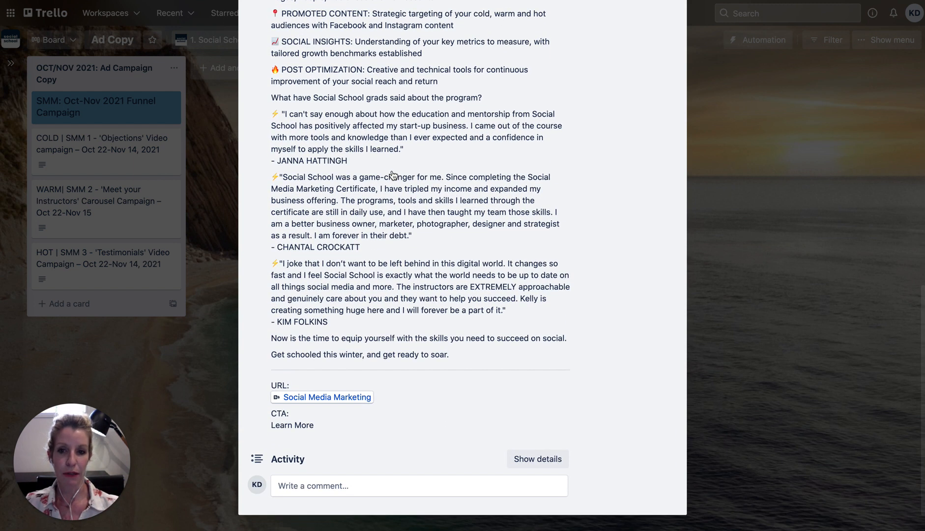
scroll(394, 175, up, 5)
scroll(393, 175, up, 9)
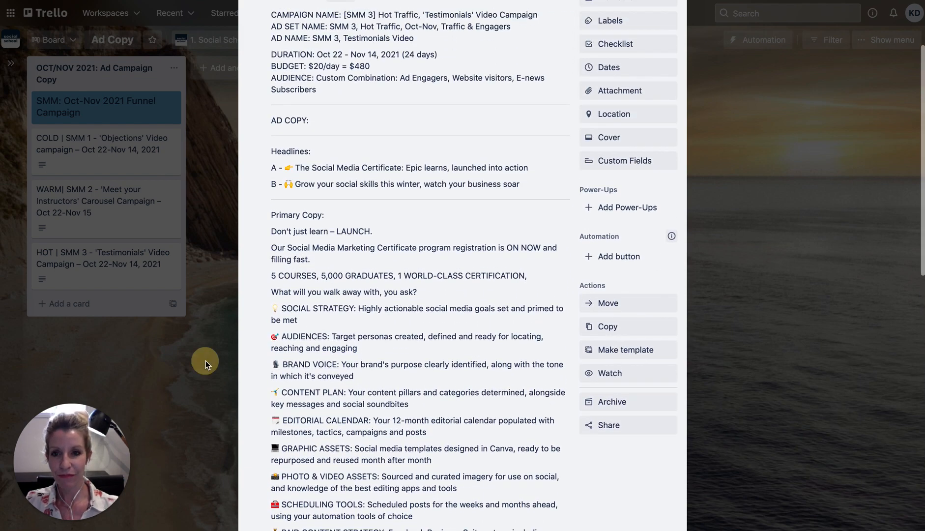
click(206, 364)
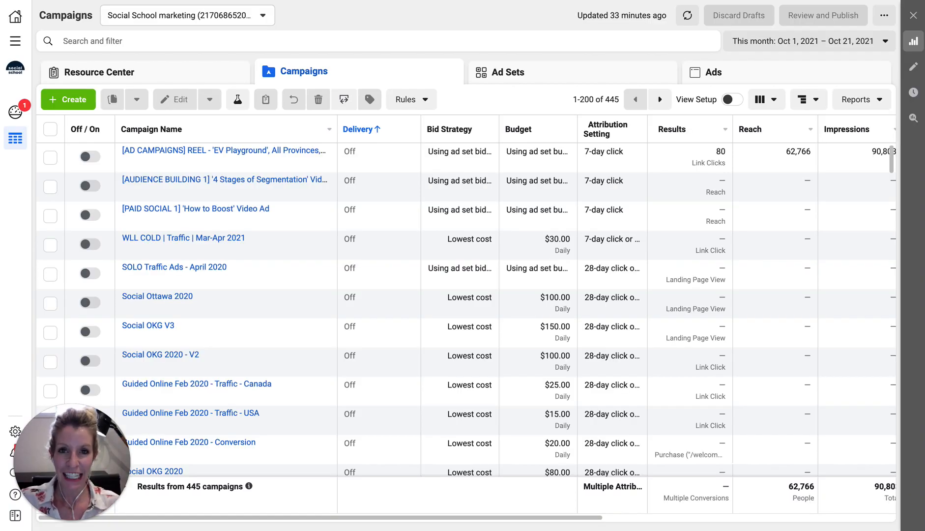
Start a new campaign with the Brand awareness objective
click(78, 96)
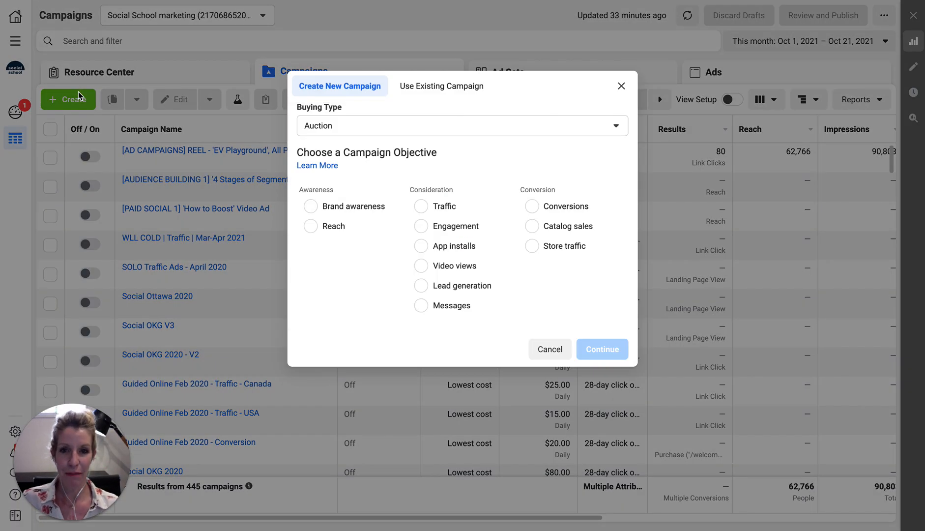
click(309, 208)
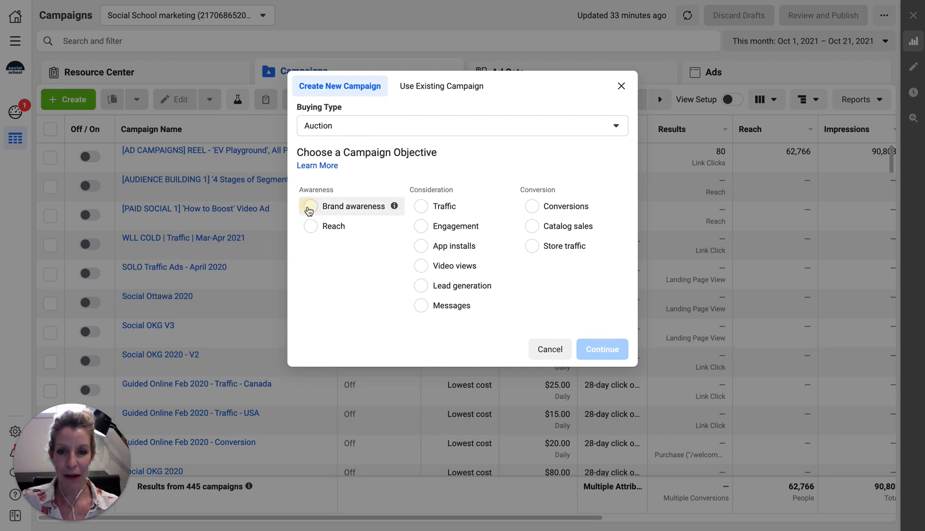
click(345, 399)
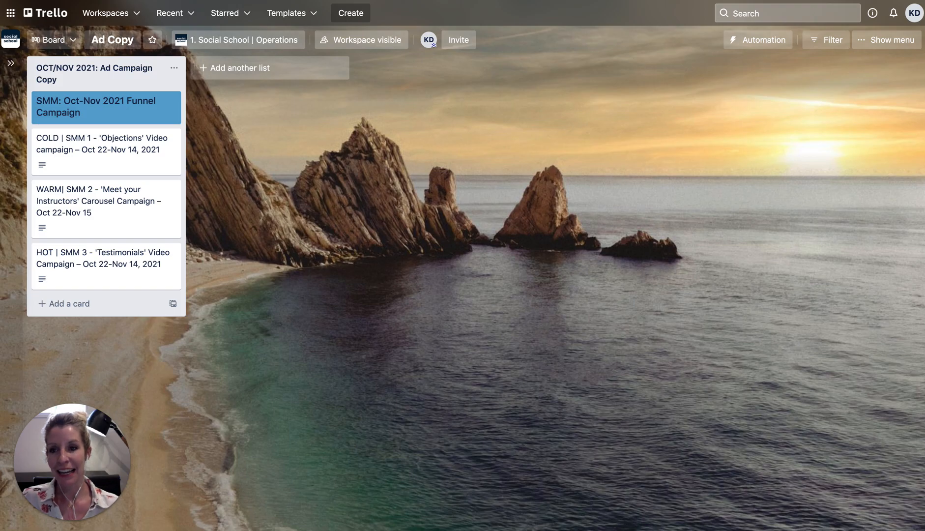
Name the campaign "[SMM 1] Cold Awareness, 'Objections' Video Ad", copied from the COLD Trello card, and continue
click(91, 142)
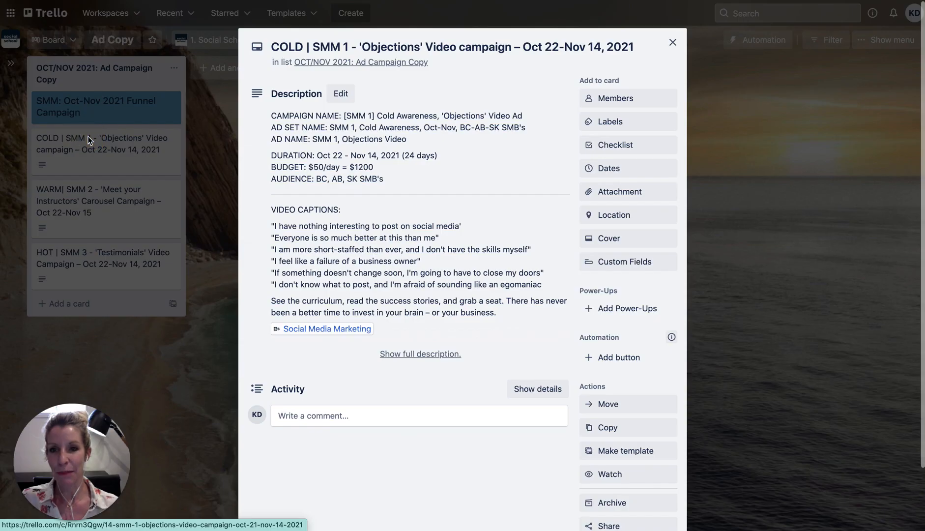
click(337, 129)
click(346, 113)
click(358, 122)
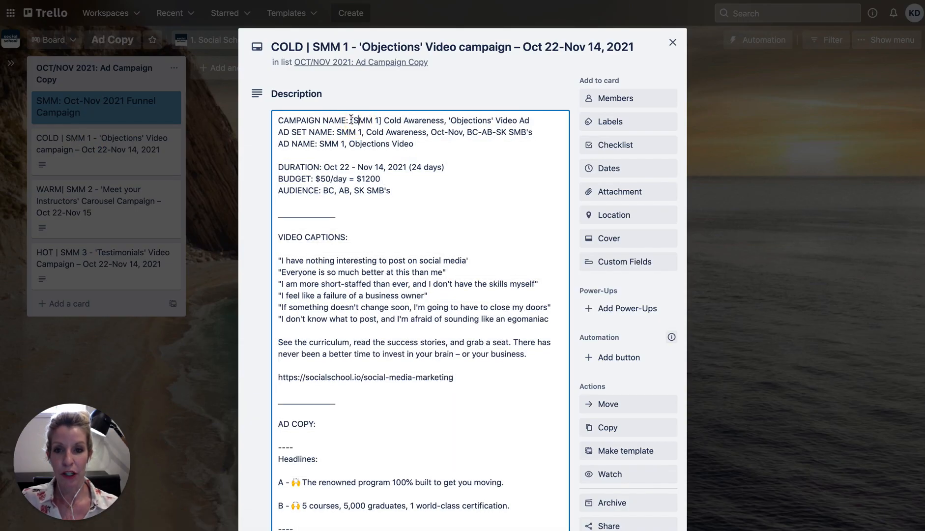
drag(351, 120, 532, 119)
key(ctrl+c)
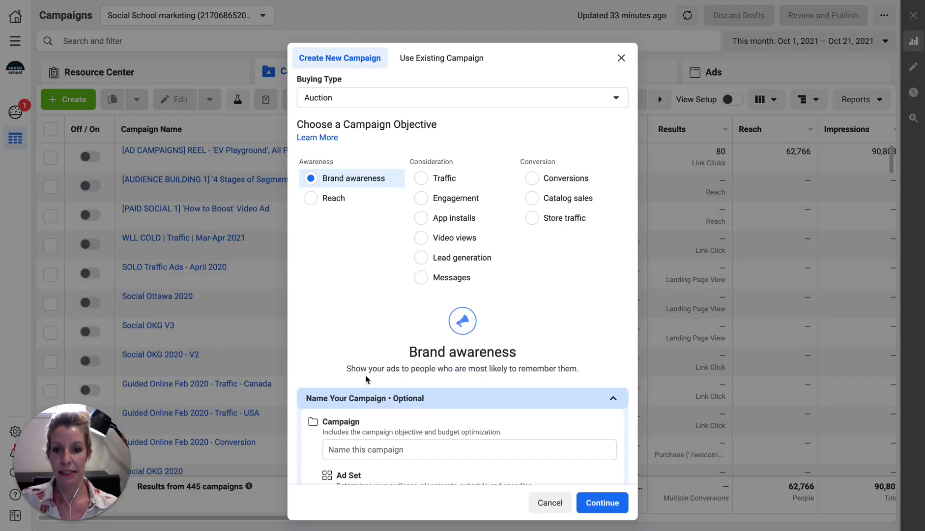
click(356, 449)
key(ctrl+v)
scroll(373, 416, down, 3)
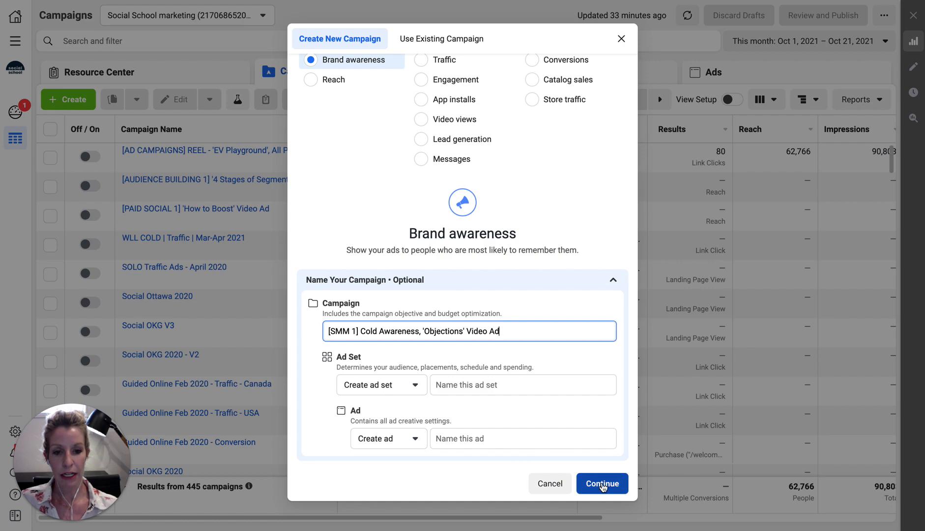
click(602, 485)
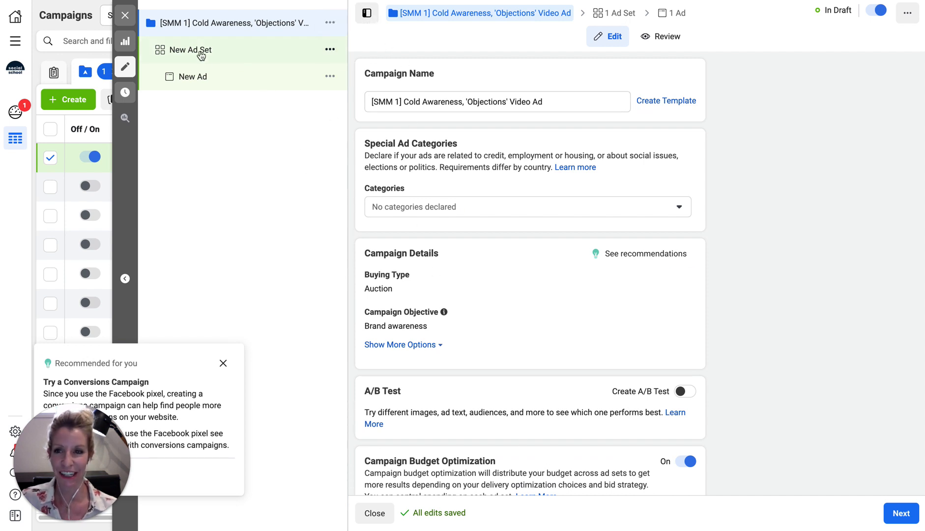
Dismiss the conversions and lead generation recommendations, leaving no special ad categories declared
scroll(509, 248, down, 1)
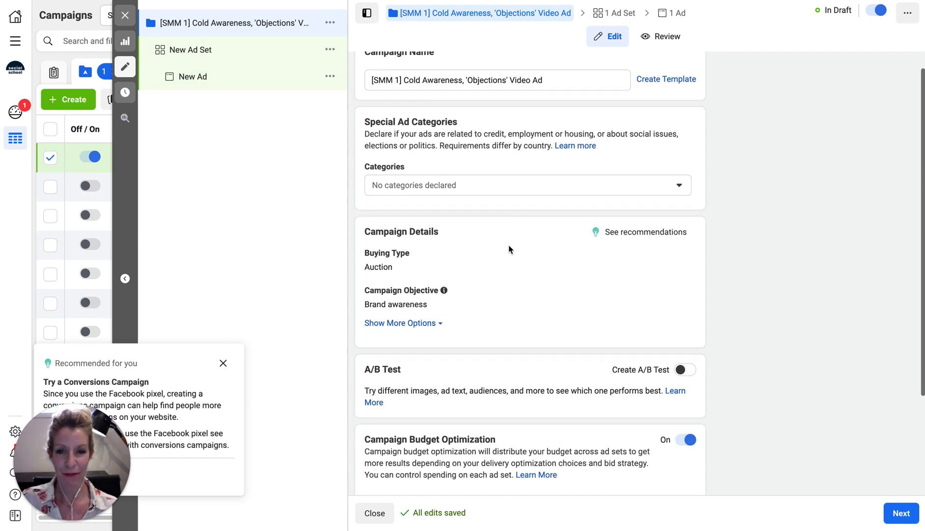
scroll(509, 249, down, 2)
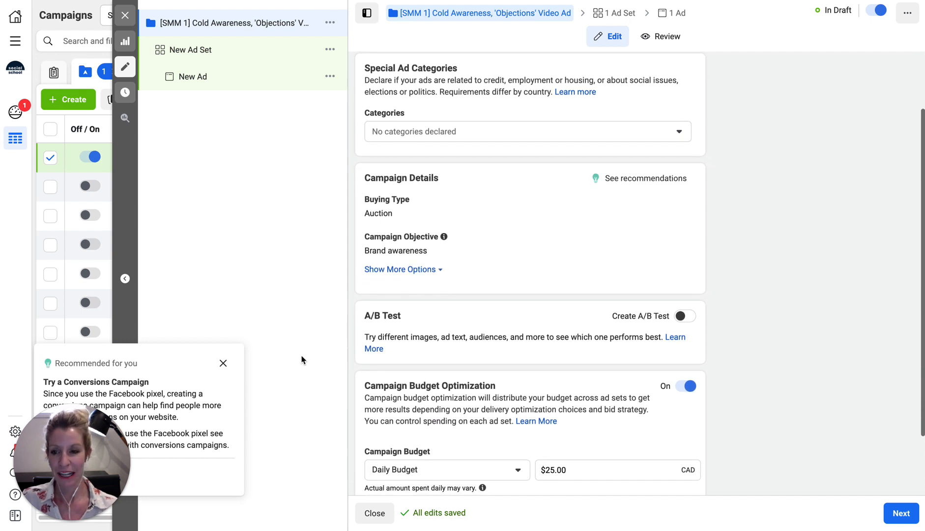
click(223, 363)
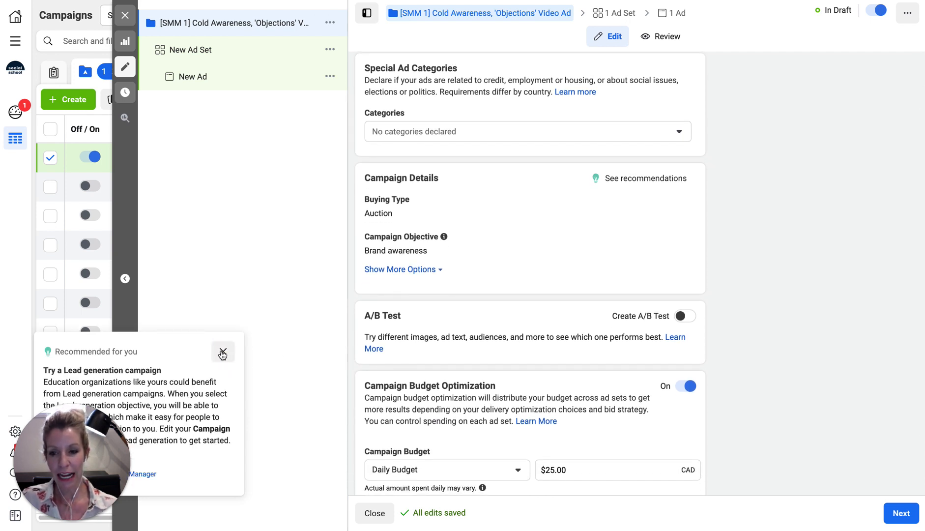
click(222, 353)
click(400, 136)
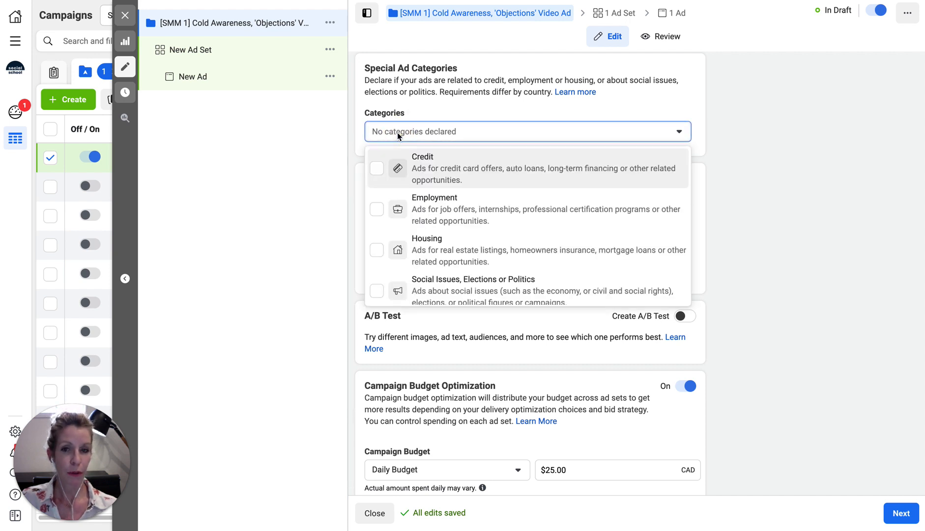
click(398, 132)
click(398, 133)
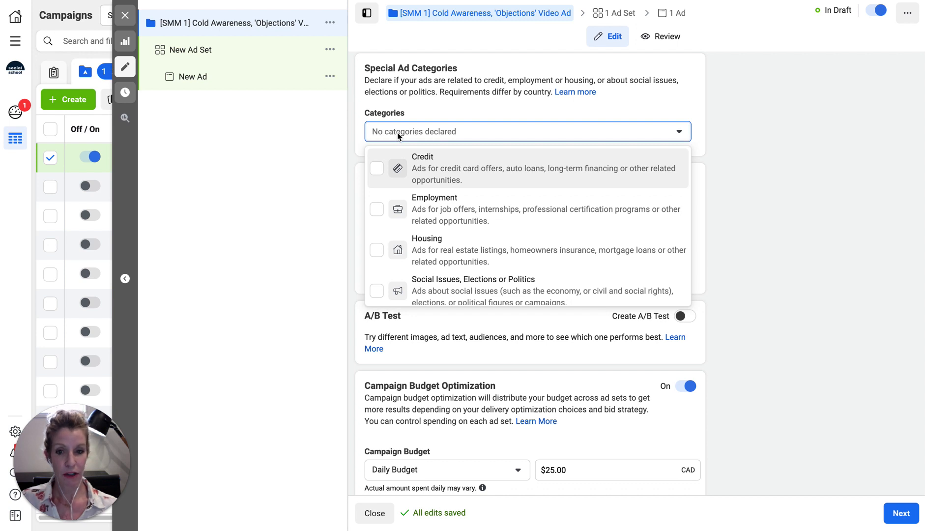
click(397, 132)
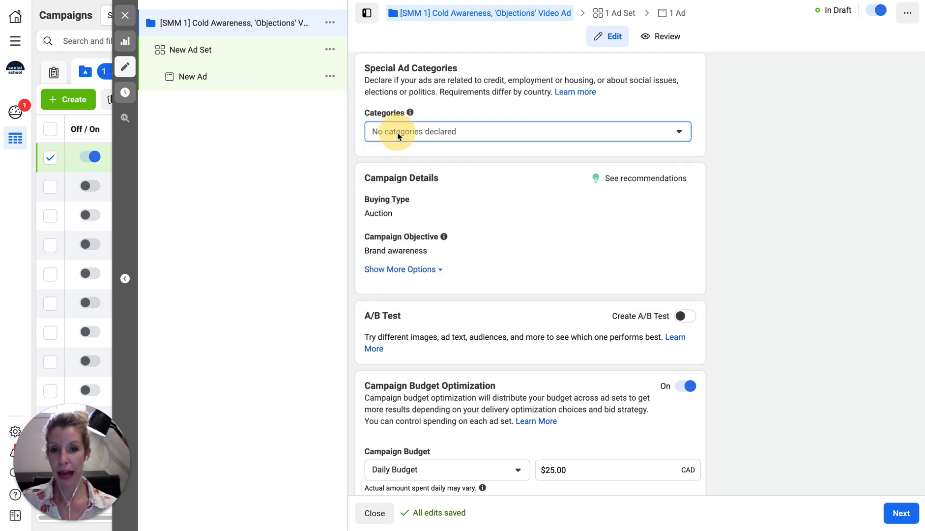
scroll(492, 349, down, 2)
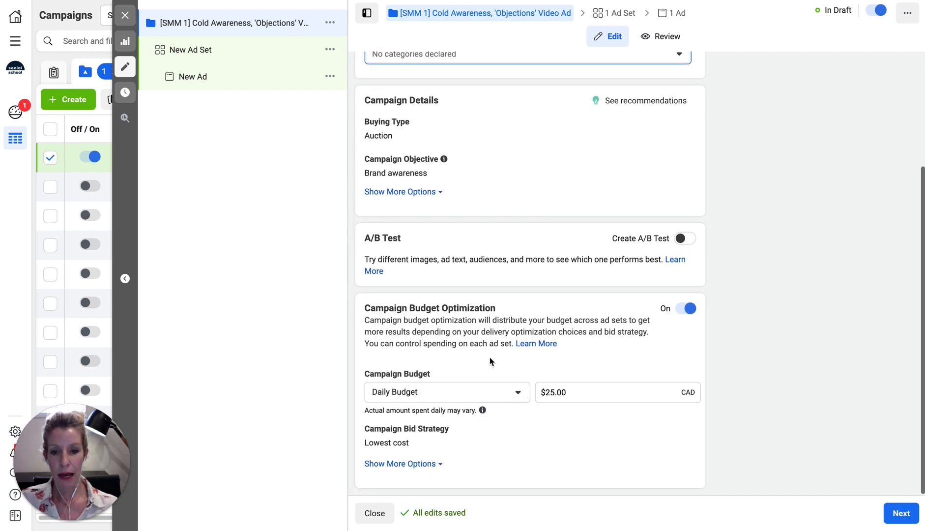
Change the daily campaign budget from $25.00 to $50.00
click(543, 396)
key(Delete)
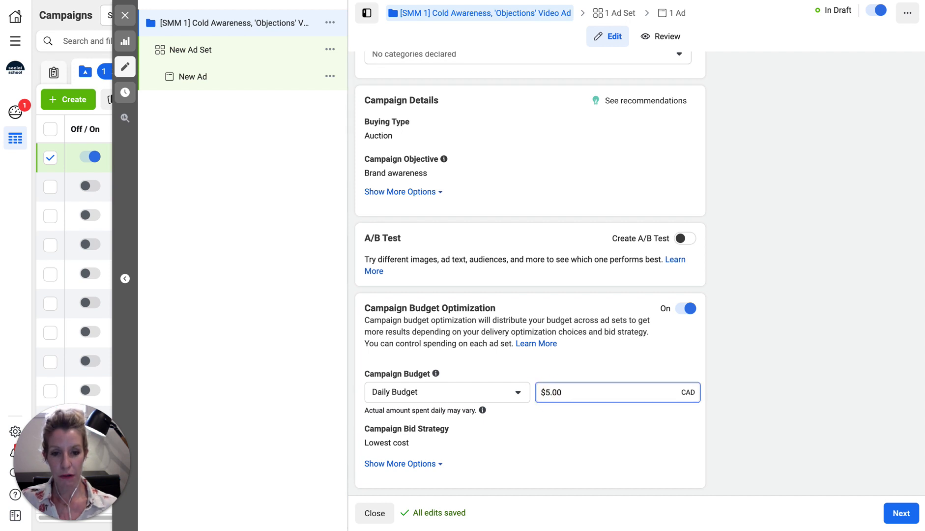
click(549, 392)
text(0)
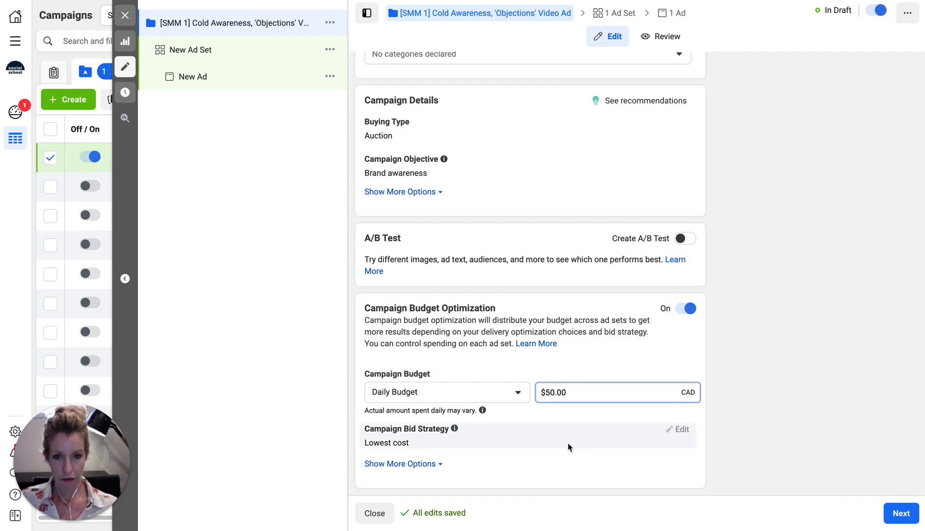
click(305, 373)
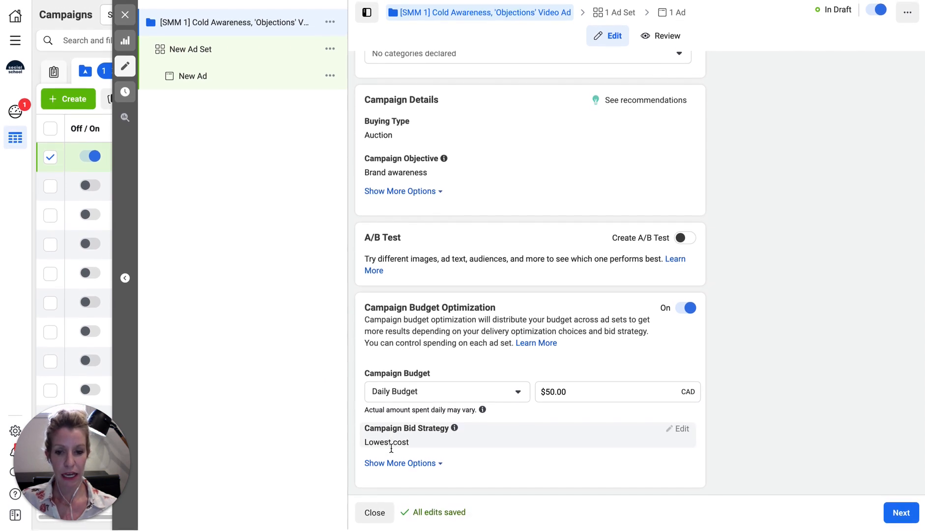
click(390, 464)
scroll(390, 472, down, 2)
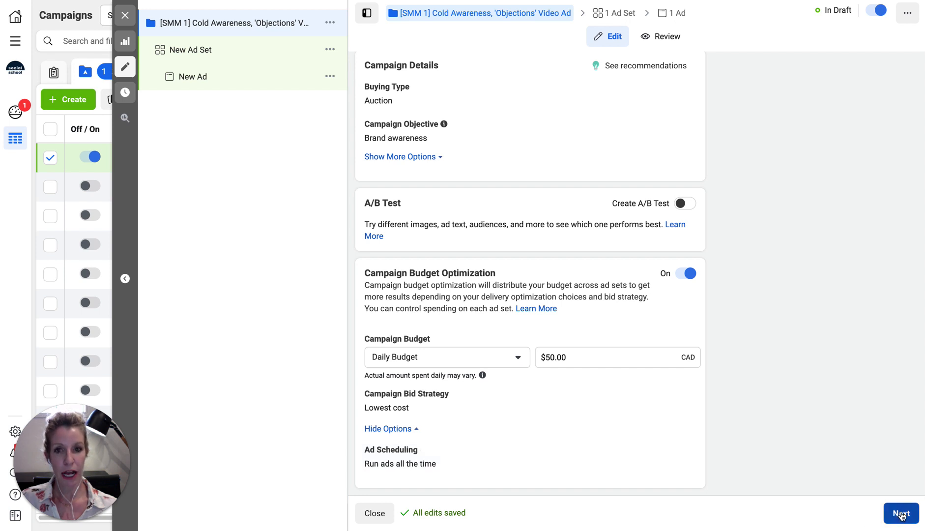
Name the ad set "SMM 1, Cold Awareness, Oct-Nov, BC-AB-SK SMB's" using the name copied from Trello
click(902, 513)
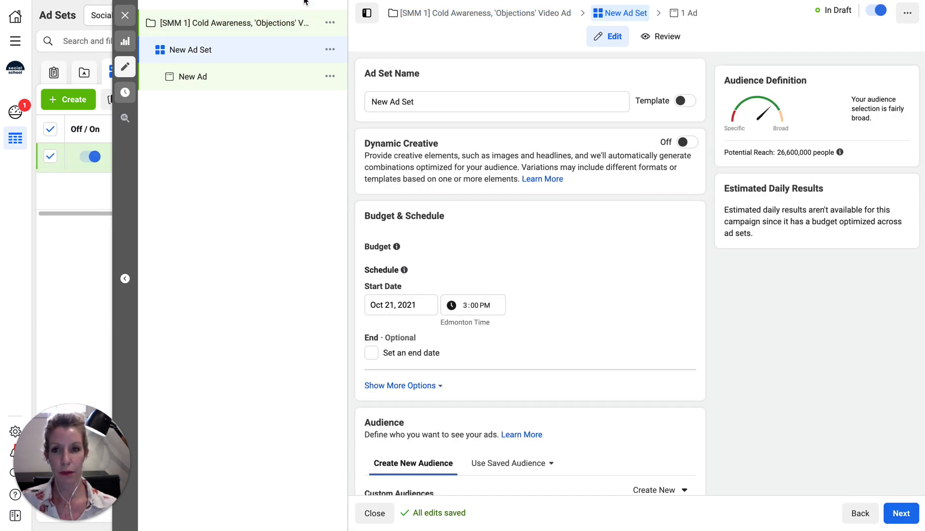
click(276, 1)
click(296, 132)
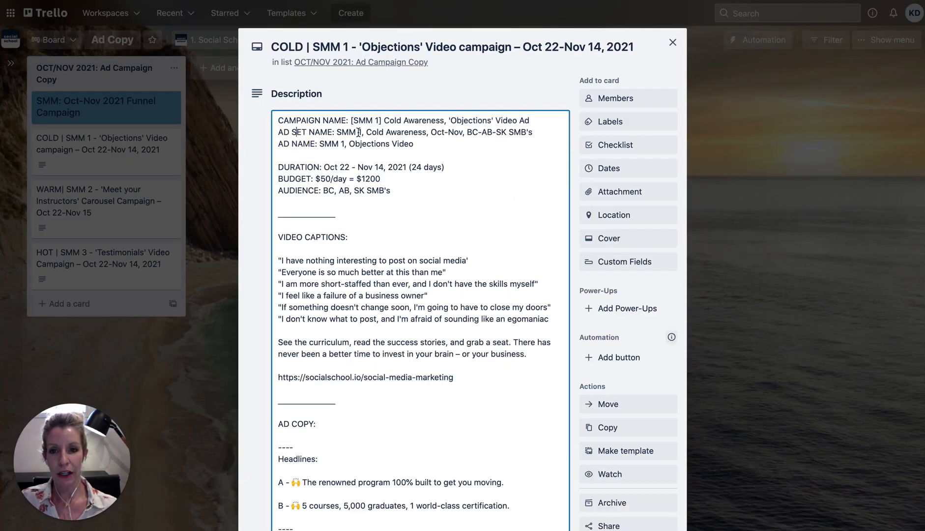
drag(337, 132, 536, 136)
key(ctrl+c)
click(372, 1)
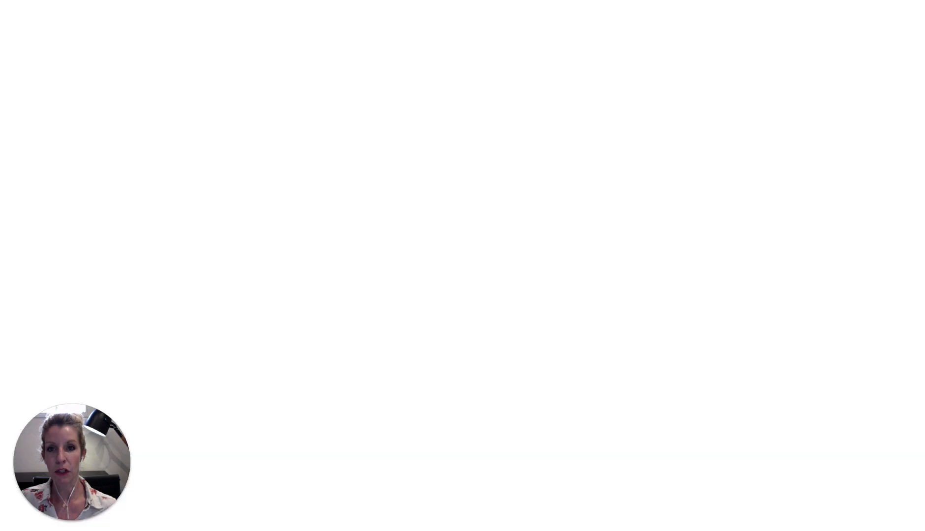
triple_click(384, 100)
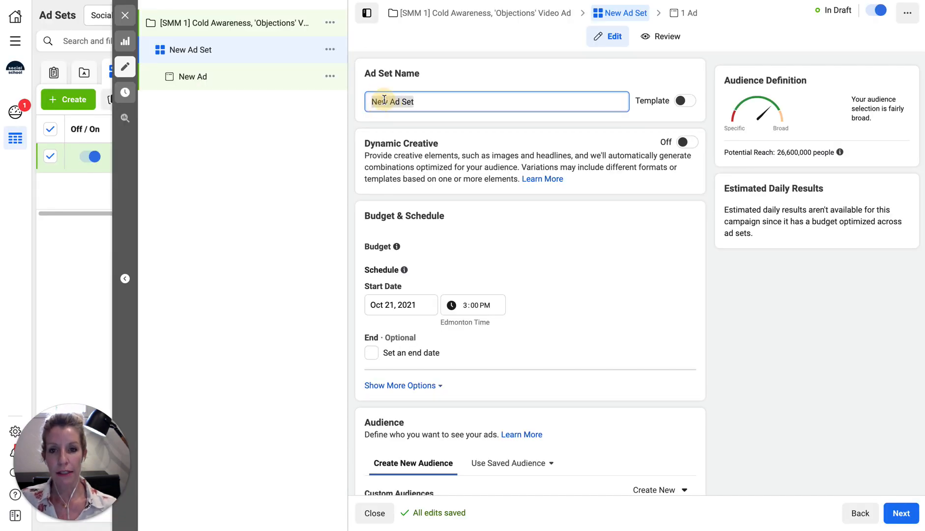
key(ctrl+v)
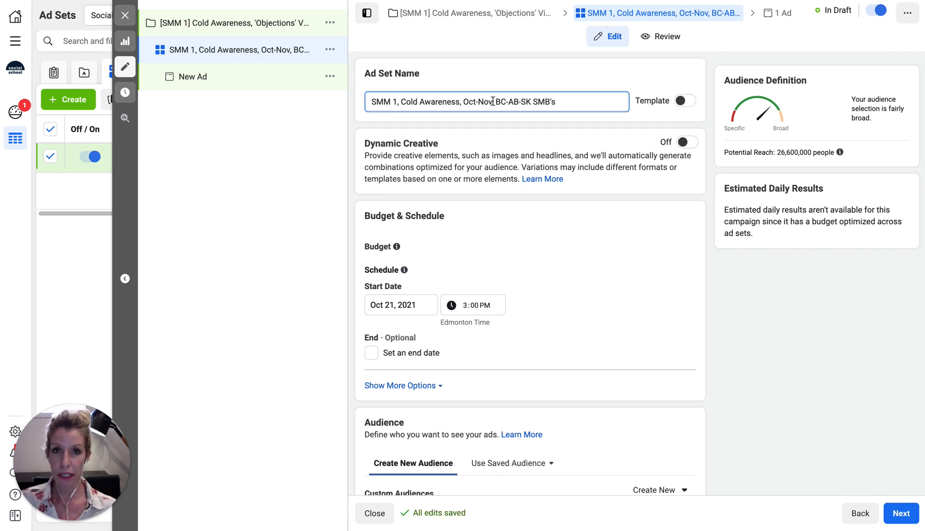
click(493, 101)
text(,)
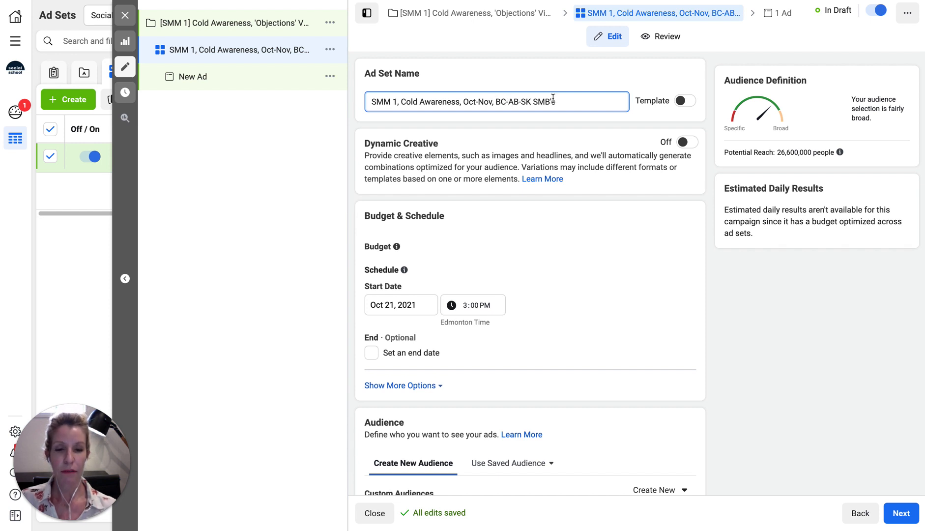
Set the ad set start to October 22 at 1:00 AM
scroll(544, 291, down, 2)
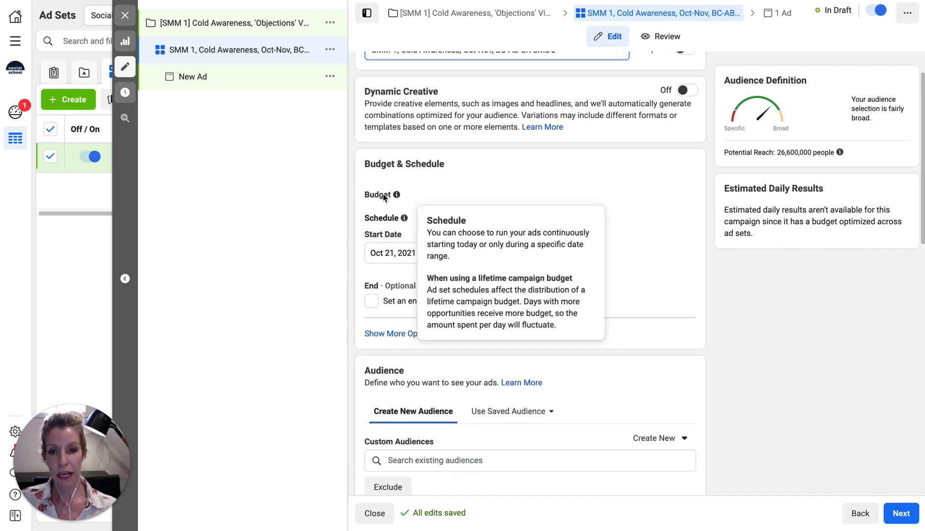
click(379, 253)
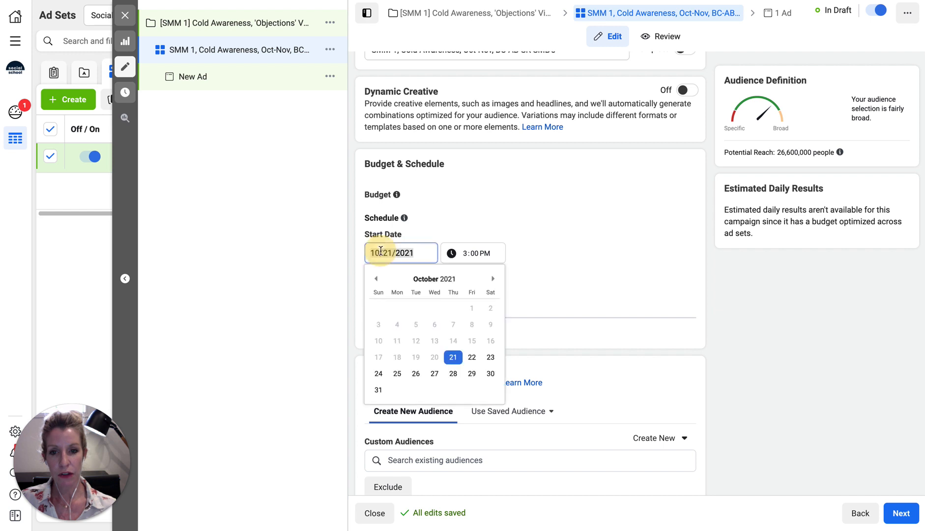
click(474, 359)
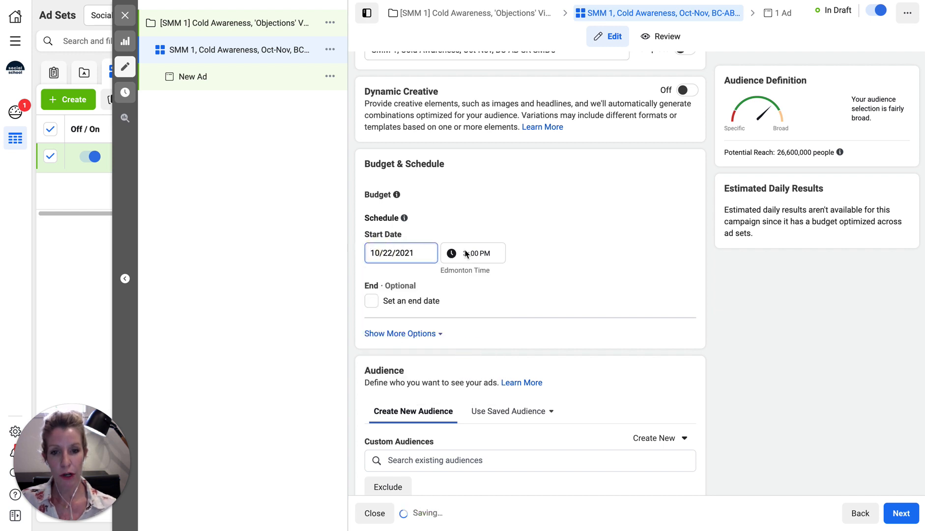
click(464, 260)
text(1)
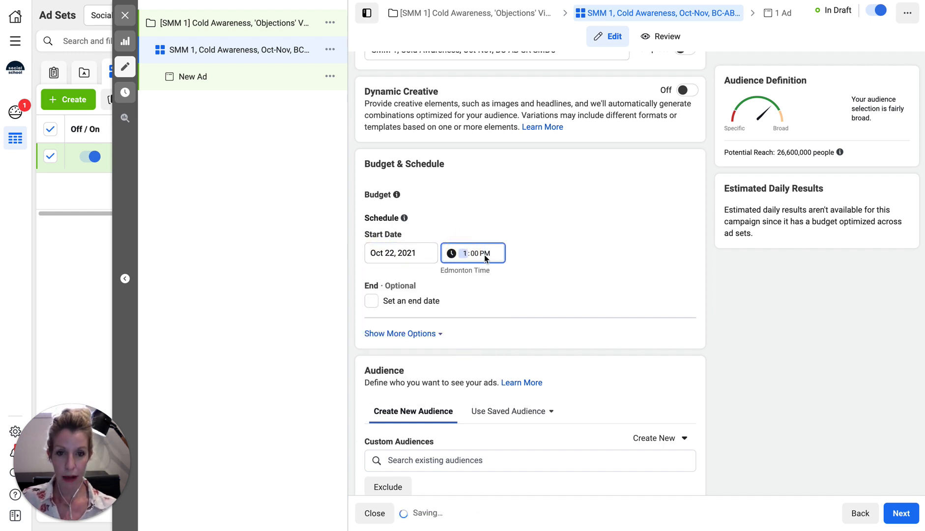
click(486, 255)
text(a)
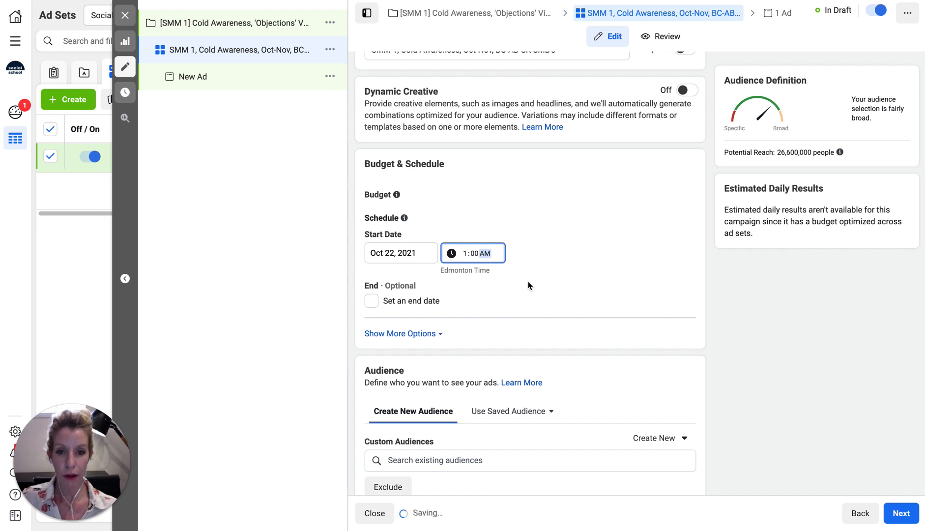
Add an end date of November 14, 2021 at 12:00 PM
click(397, 302)
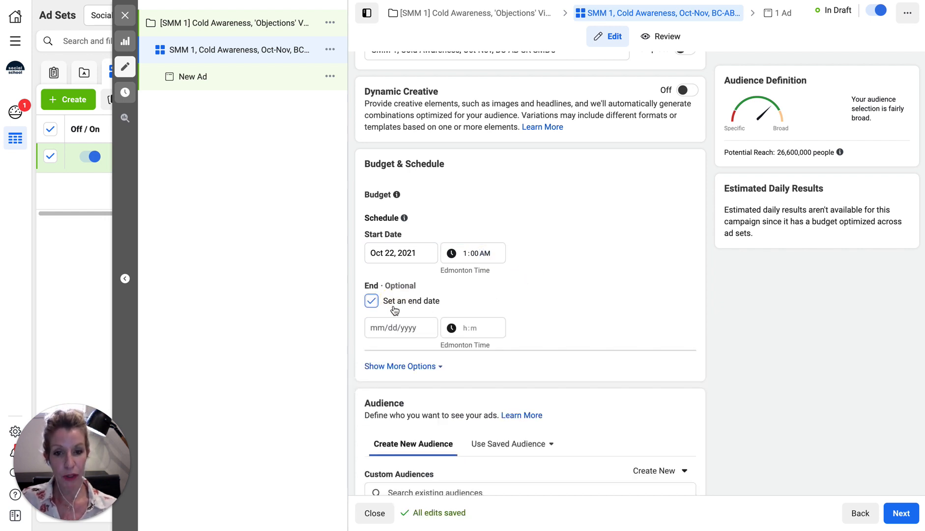
click(392, 327)
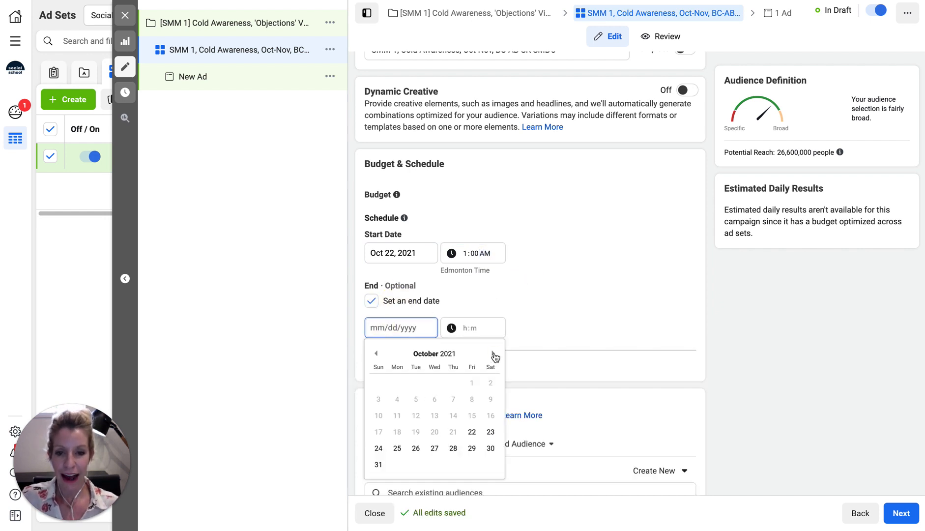
click(493, 353)
click(378, 415)
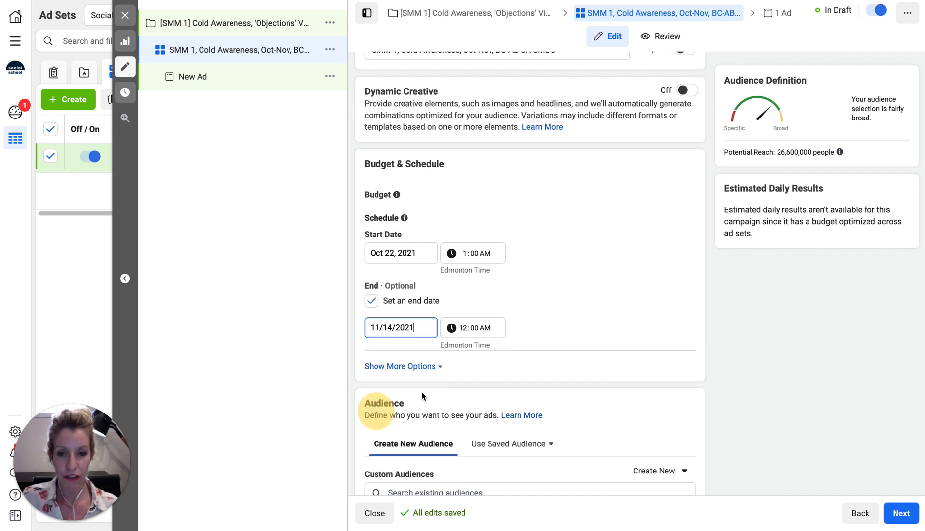
click(464, 329)
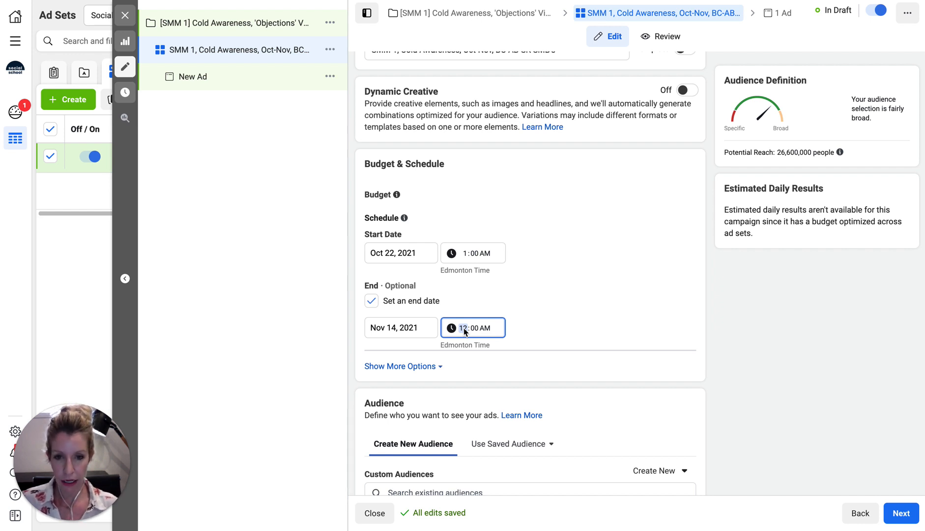
click(484, 328)
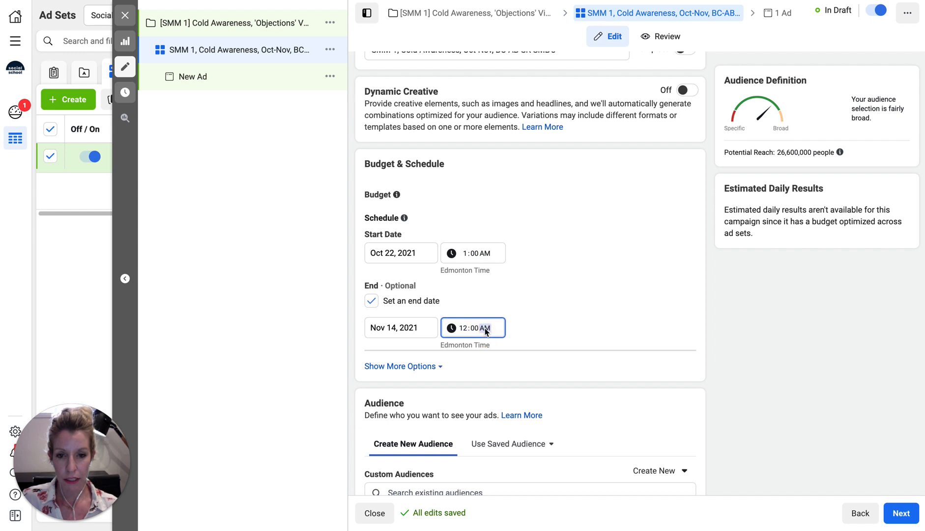
key(p)
click(554, 323)
scroll(547, 269, down, 2)
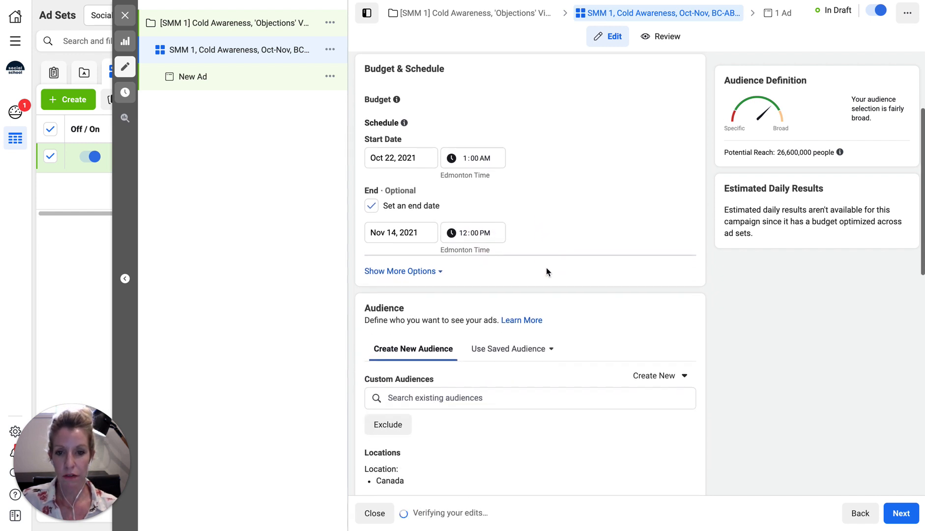
click(384, 270)
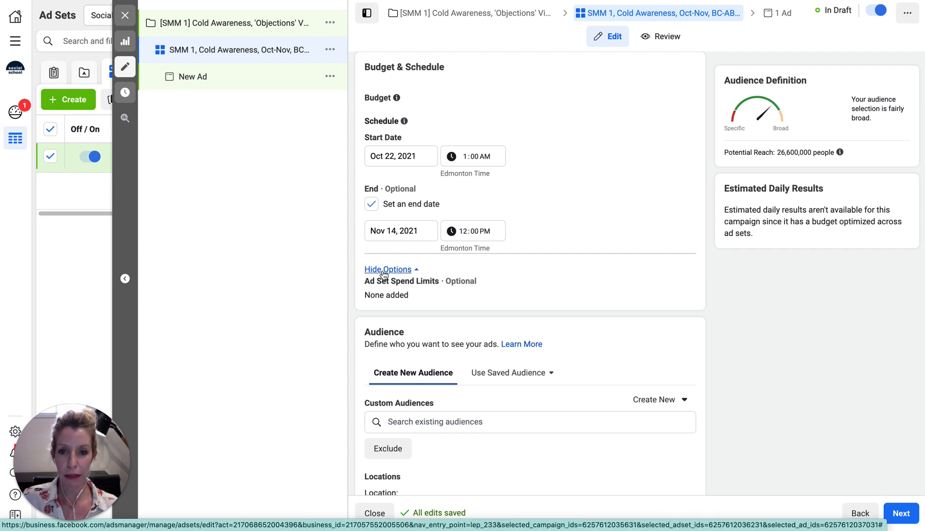
Target the saved audience COLD: BC, AB, SK - SMB, 23-62, replacing COLD: Alberta
click(384, 270)
scroll(570, 270, up, 3)
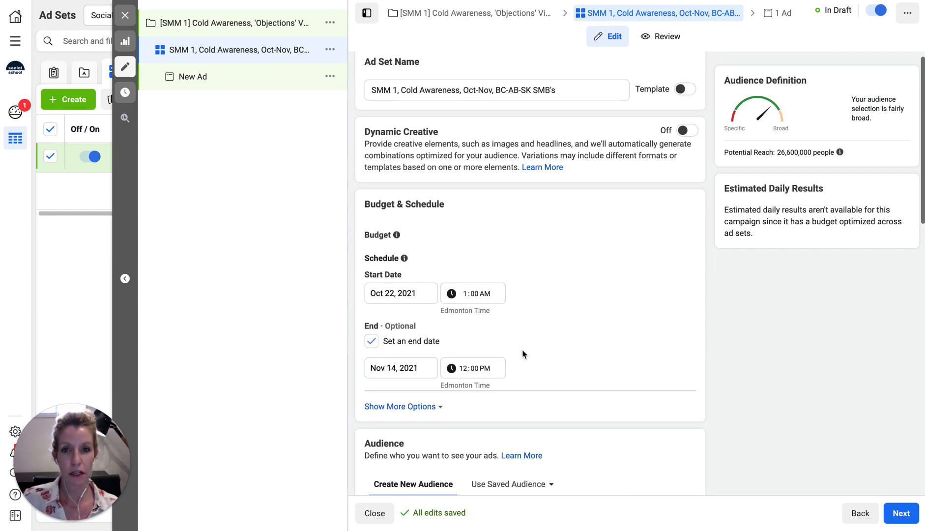
scroll(522, 353, down, 5)
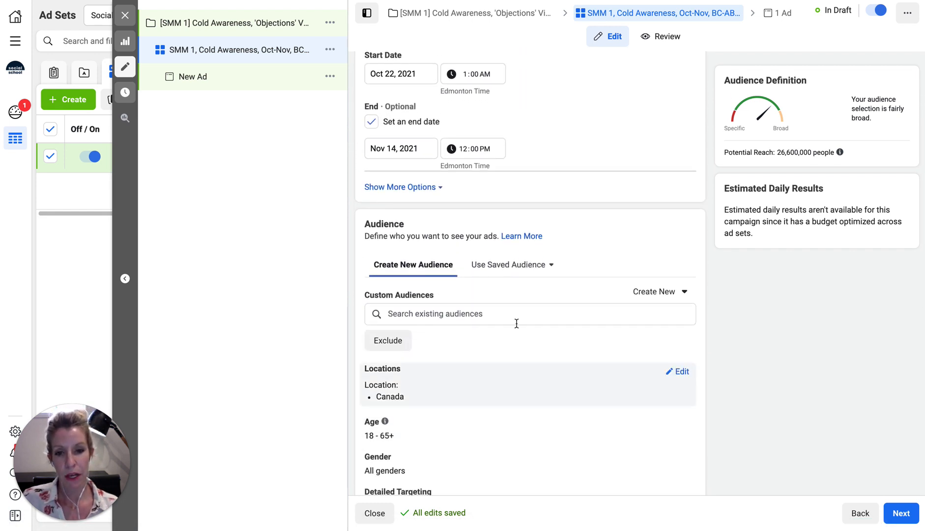
click(504, 266)
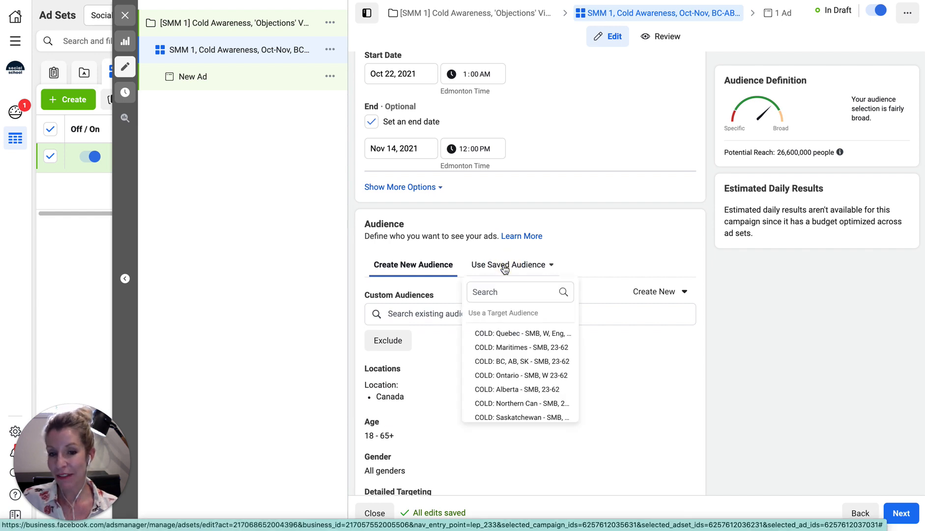
scroll(505, 392, down, 1)
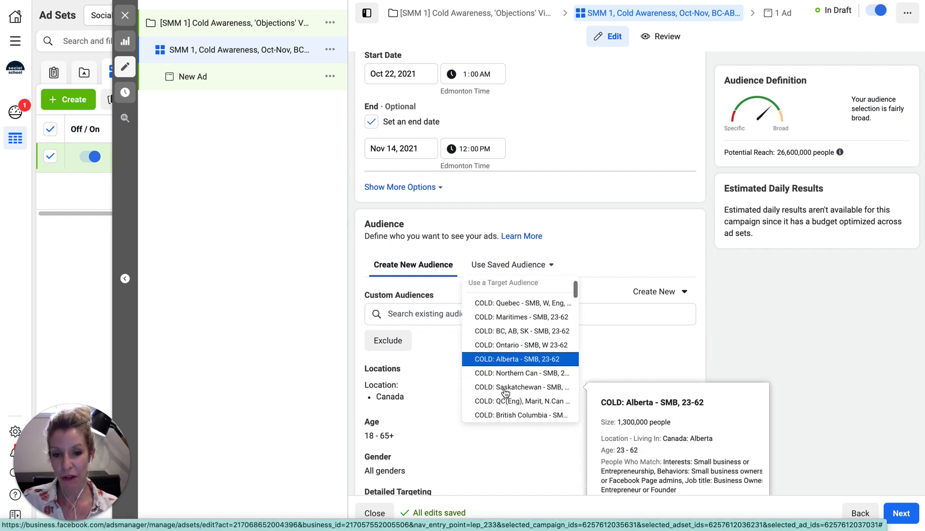
scroll(506, 392, down, 5)
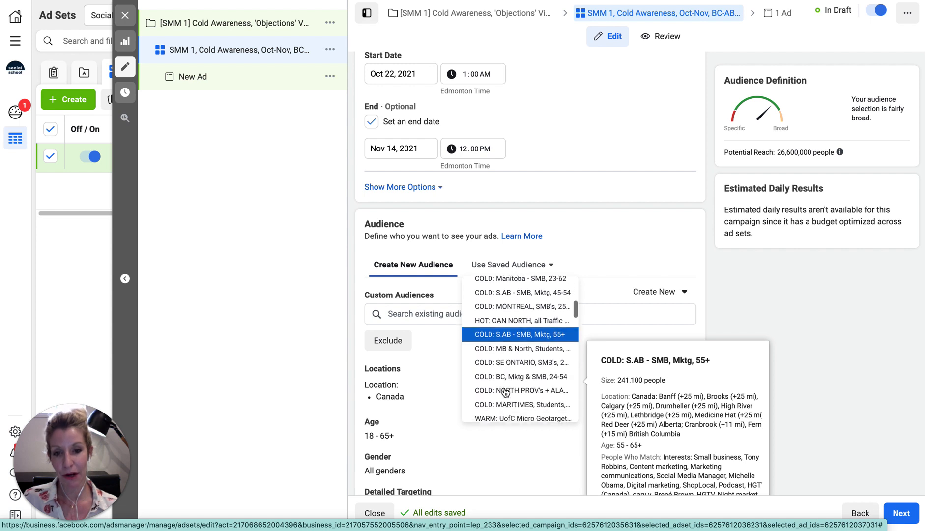
scroll(505, 391, down, 5)
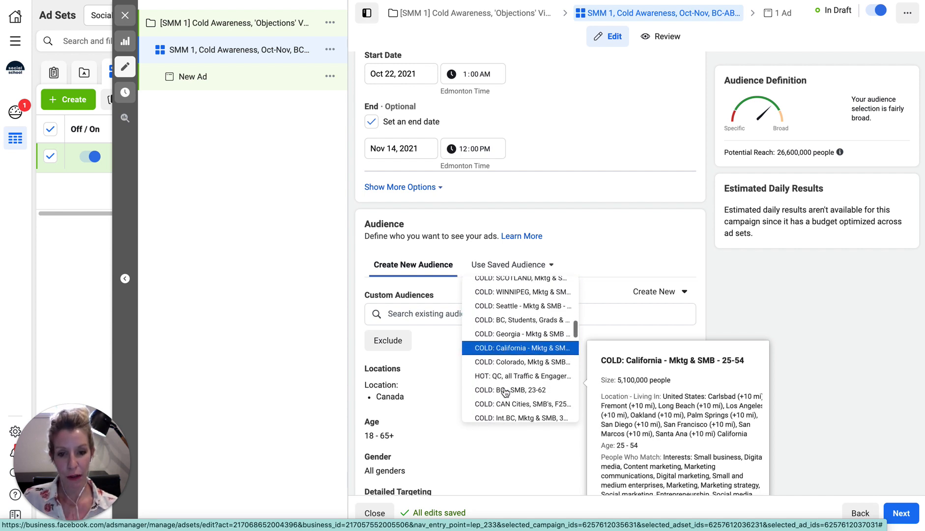
scroll(505, 392, down, 3)
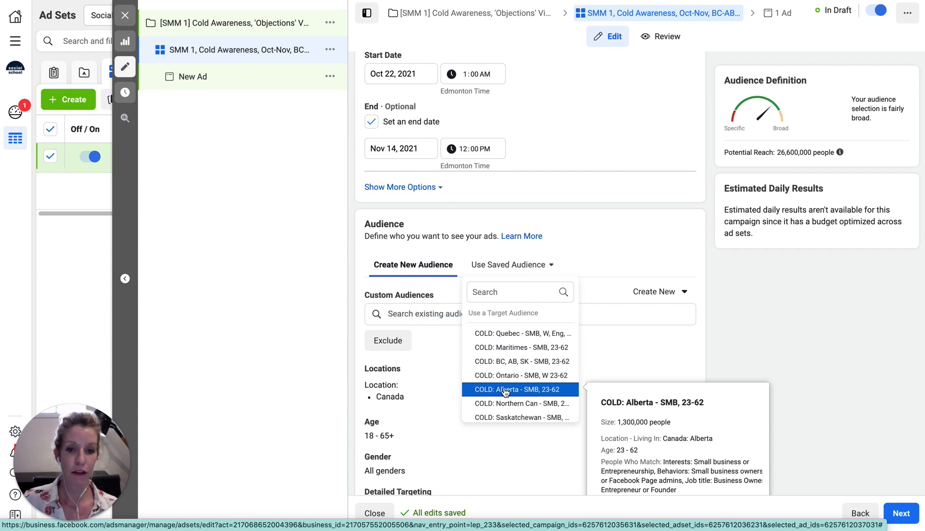
click(505, 390)
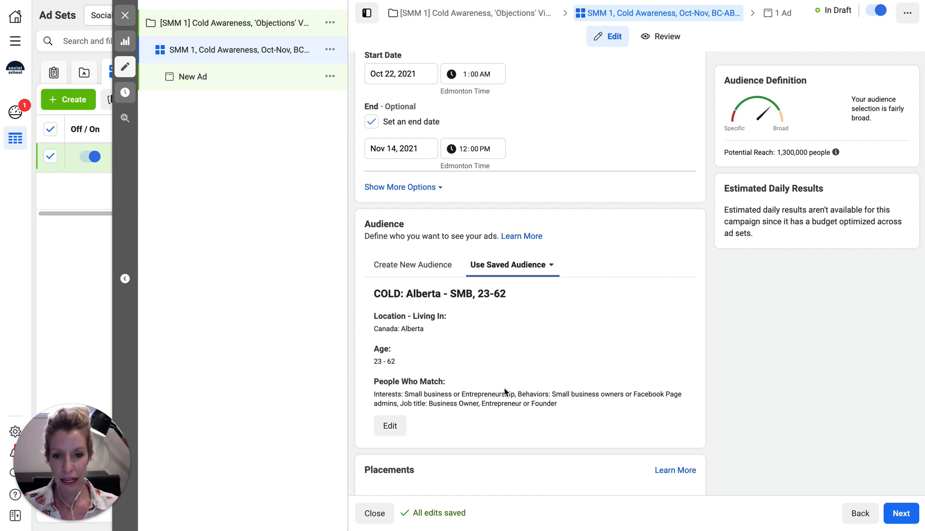
click(504, 266)
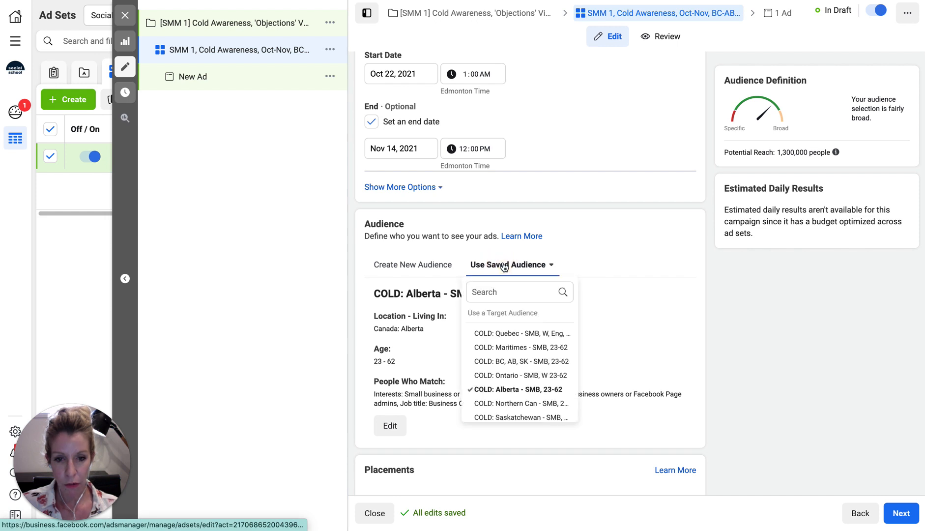
click(511, 363)
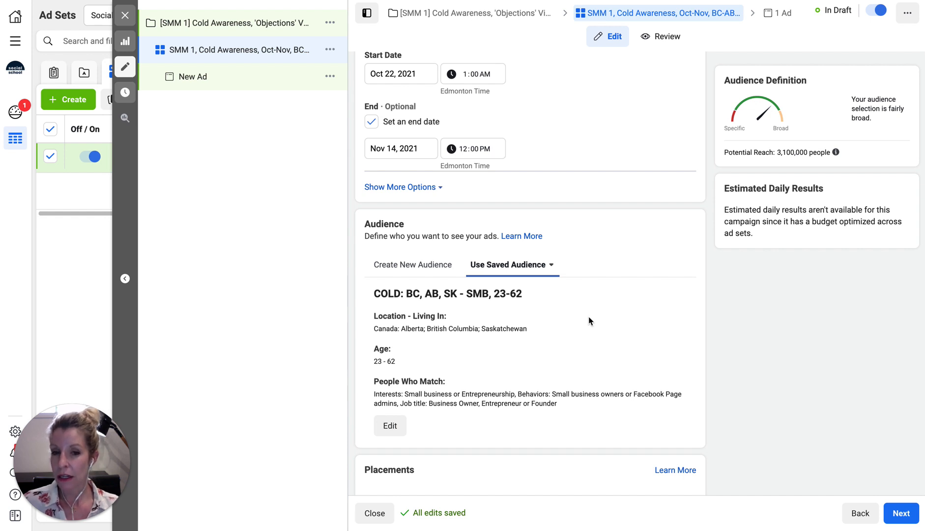
Switch to manual placements and exclude all Stories and Reels placements
scroll(590, 320, down, 4)
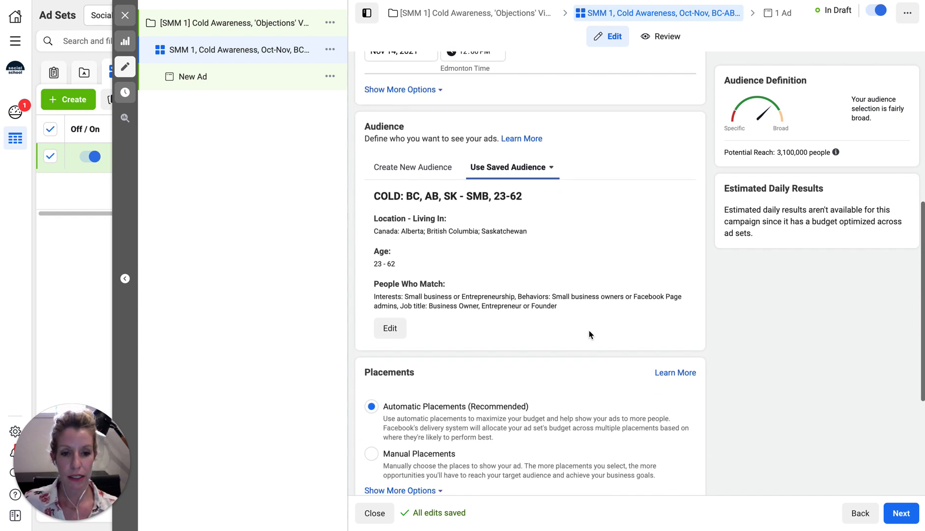
scroll(591, 330, down, 1)
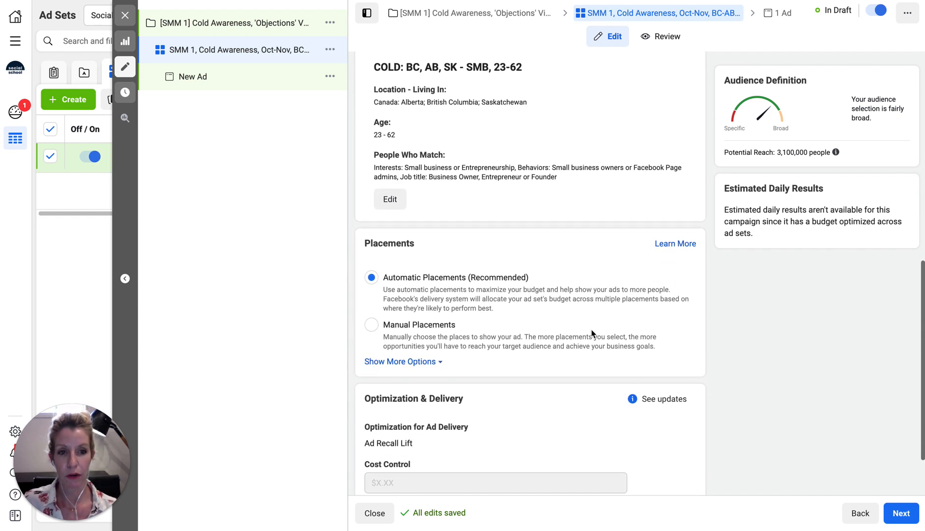
click(373, 327)
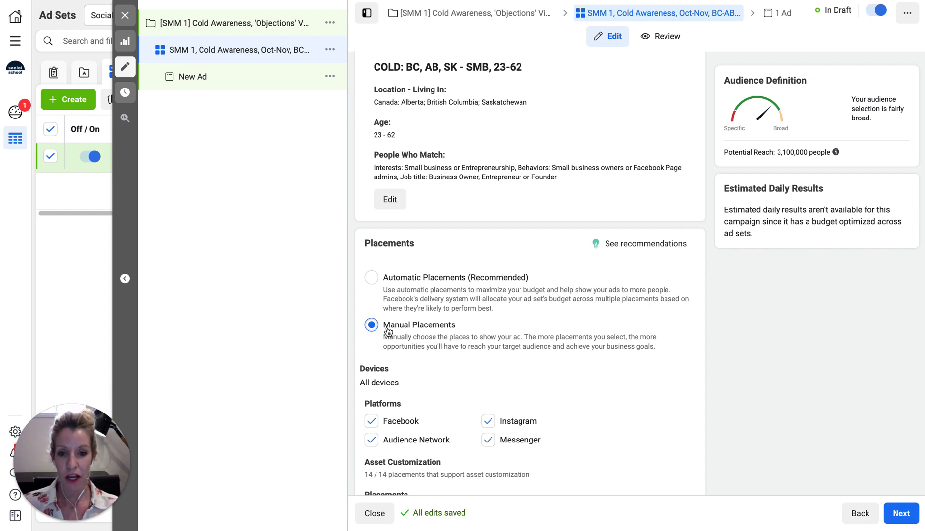
scroll(459, 345, down, 3)
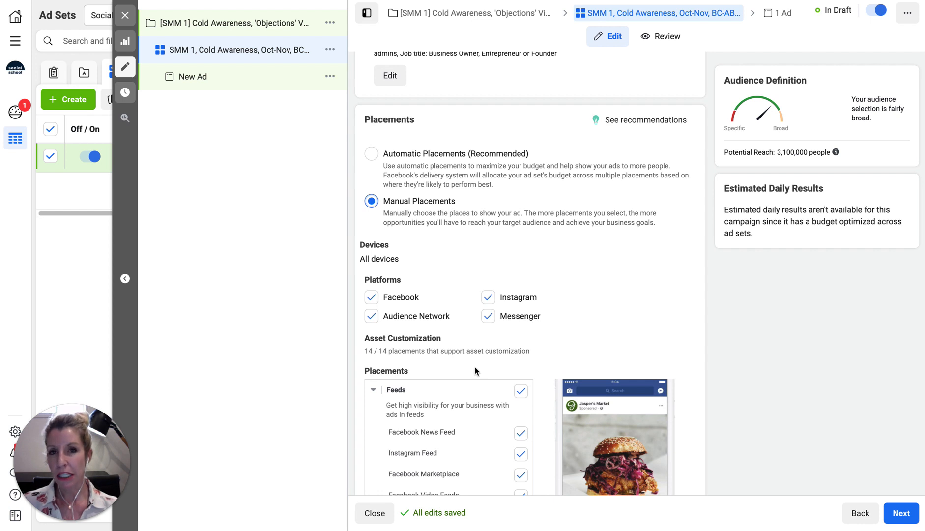
scroll(469, 347, down, 3)
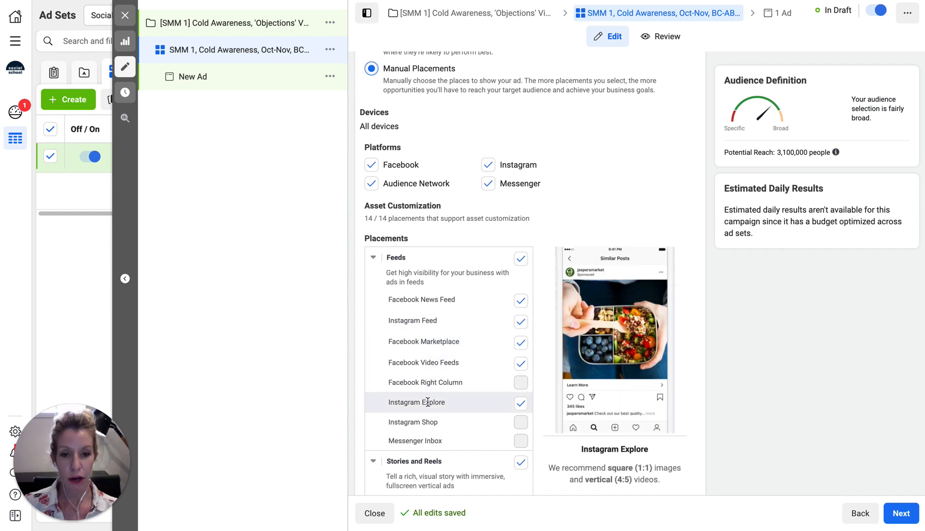
scroll(428, 402, down, 3)
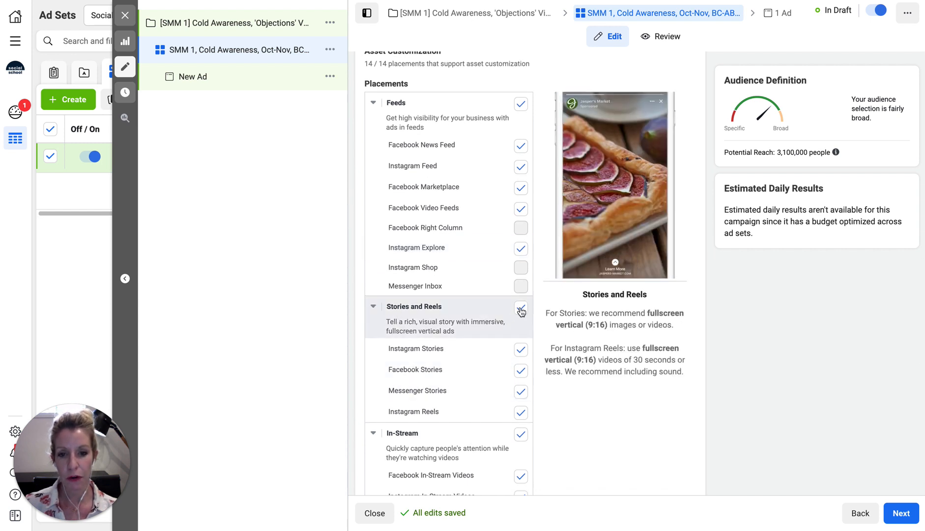
click(521, 309)
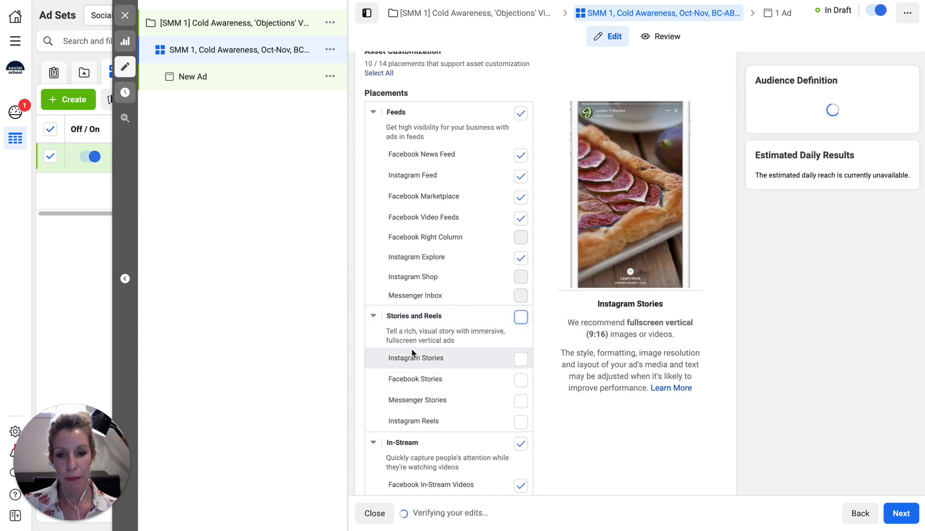
Exclude all Apps and Sites placements
scroll(424, 410, down, 1)
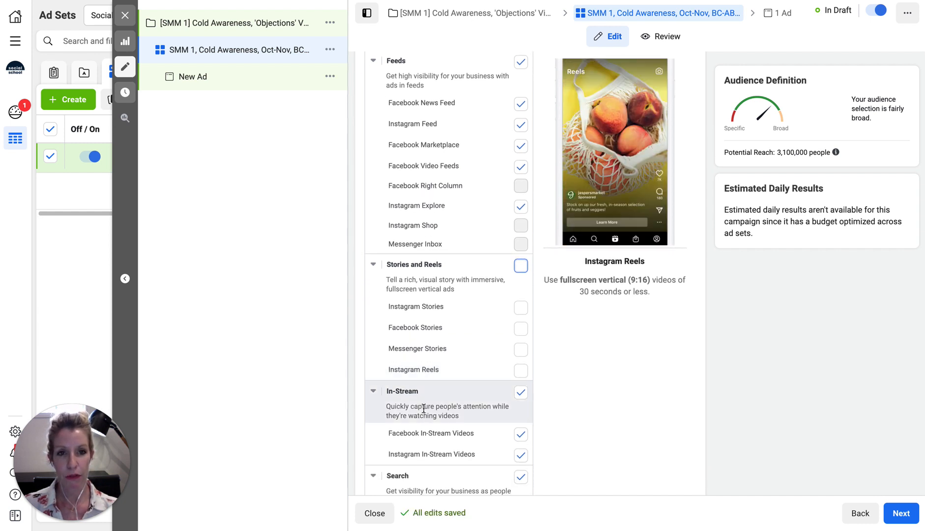
scroll(424, 408, down, 1)
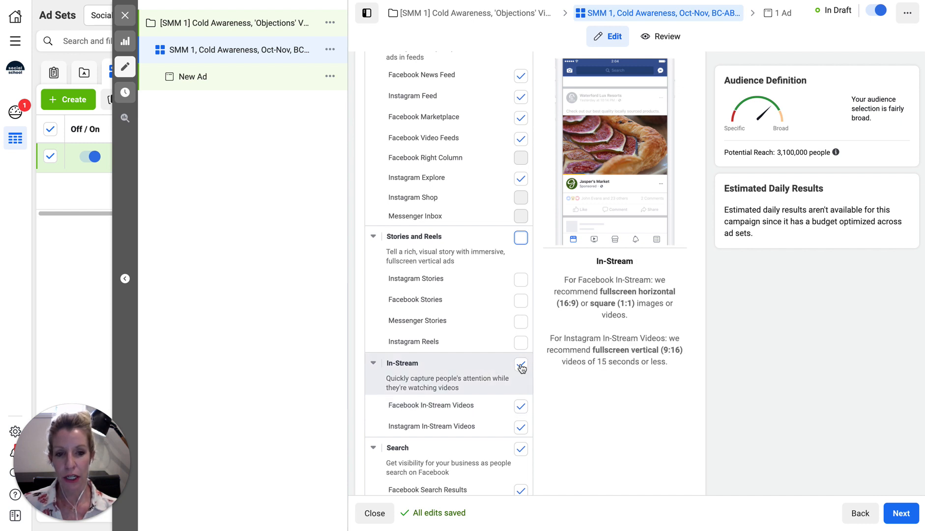
scroll(423, 392, down, 3)
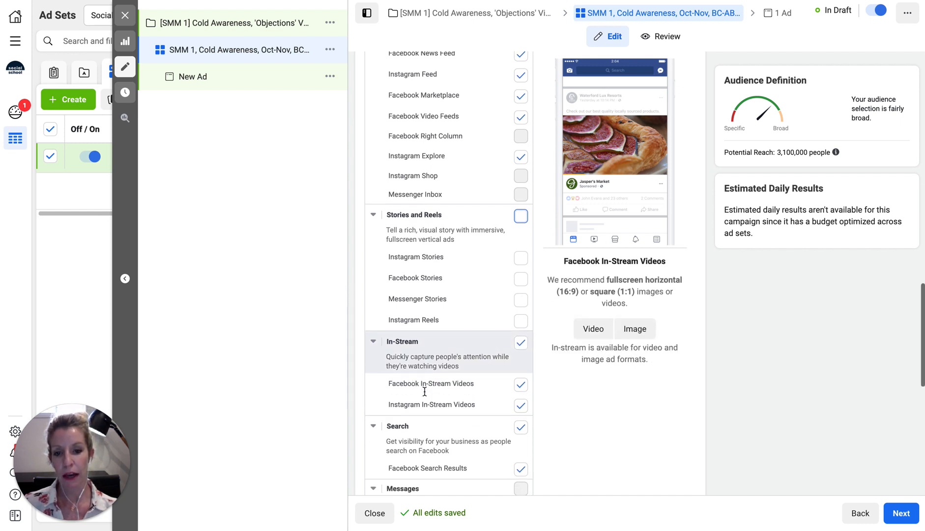
scroll(425, 391, down, 1)
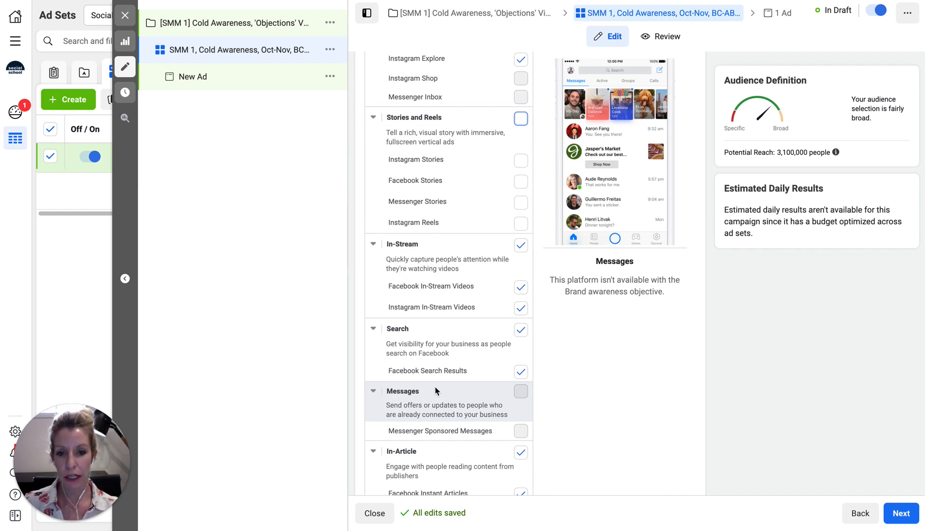
scroll(435, 391, down, 1)
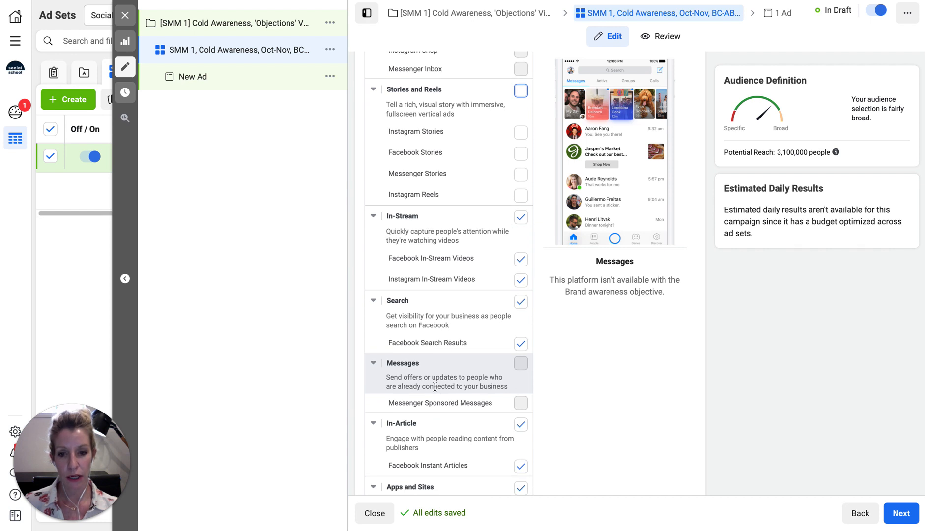
scroll(435, 389, down, 3)
scroll(435, 387, down, 1)
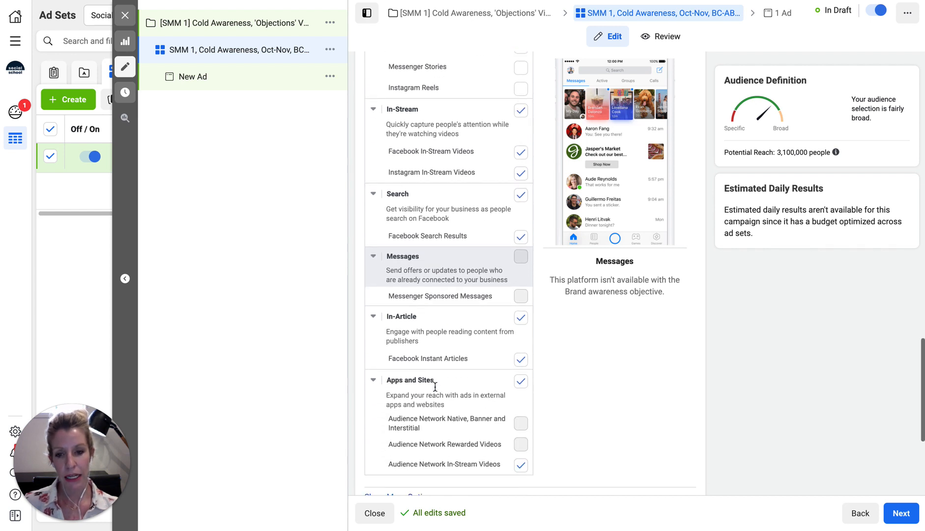
click(521, 382)
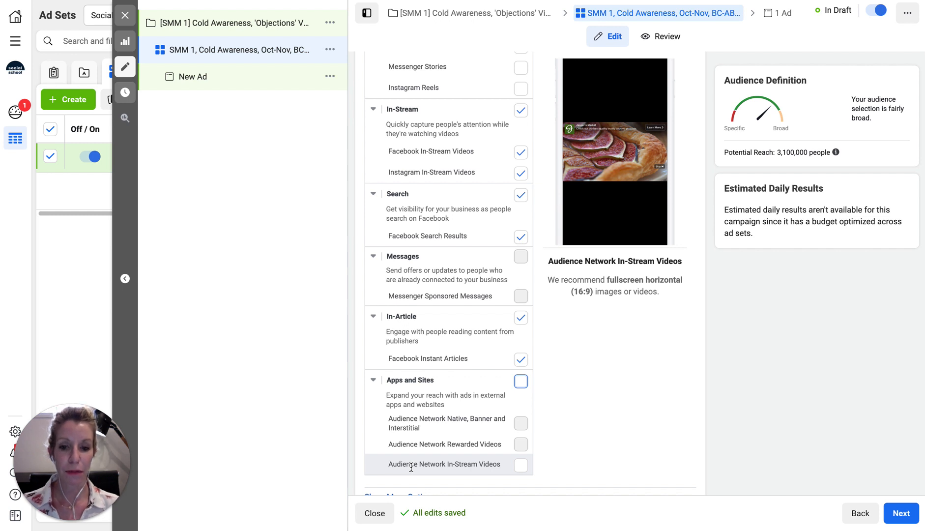
Check the Optimization & Delivery charge setting, then move on to the New Ad stage
scroll(566, 404, down, 2)
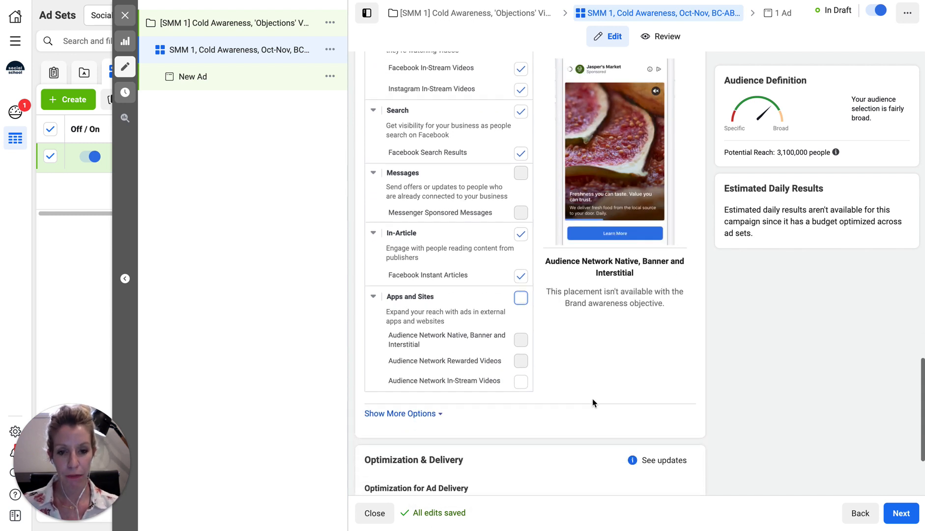
scroll(593, 402, down, 2)
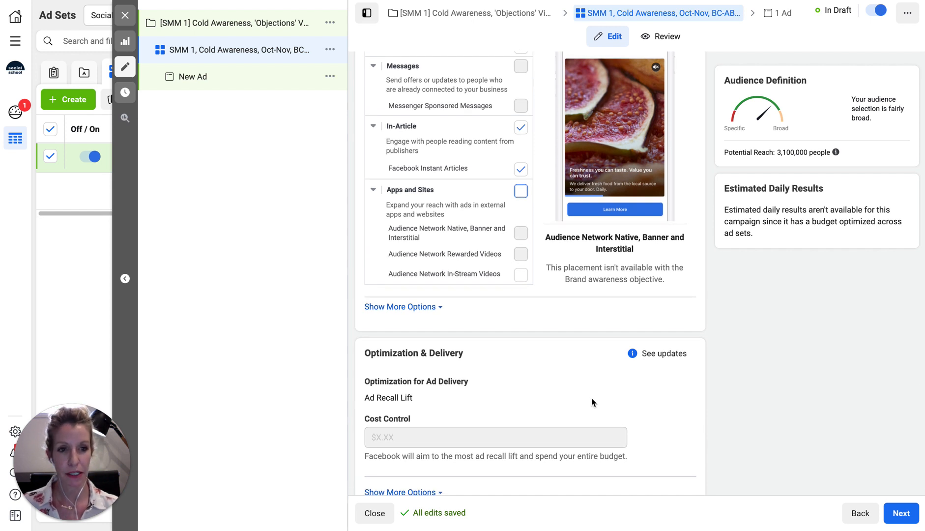
scroll(591, 398, down, 1)
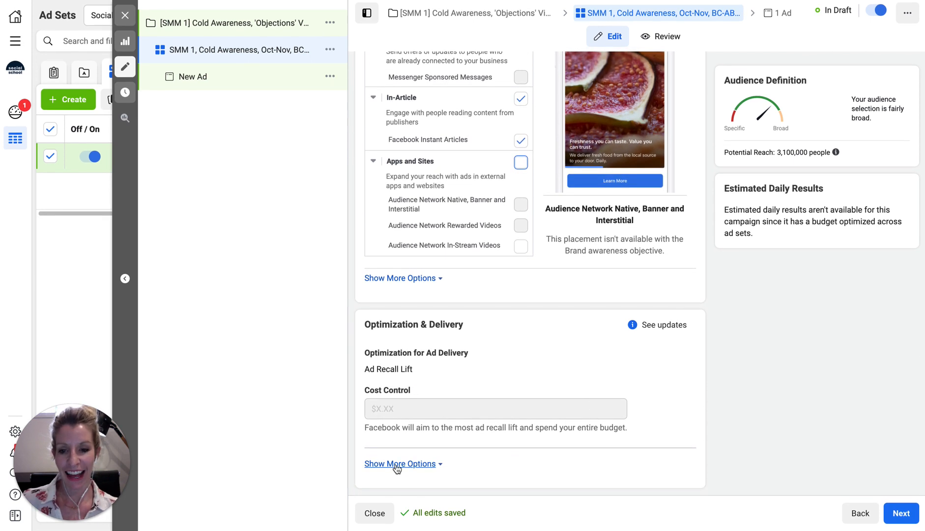
click(397, 465)
scroll(496, 459, down, 1)
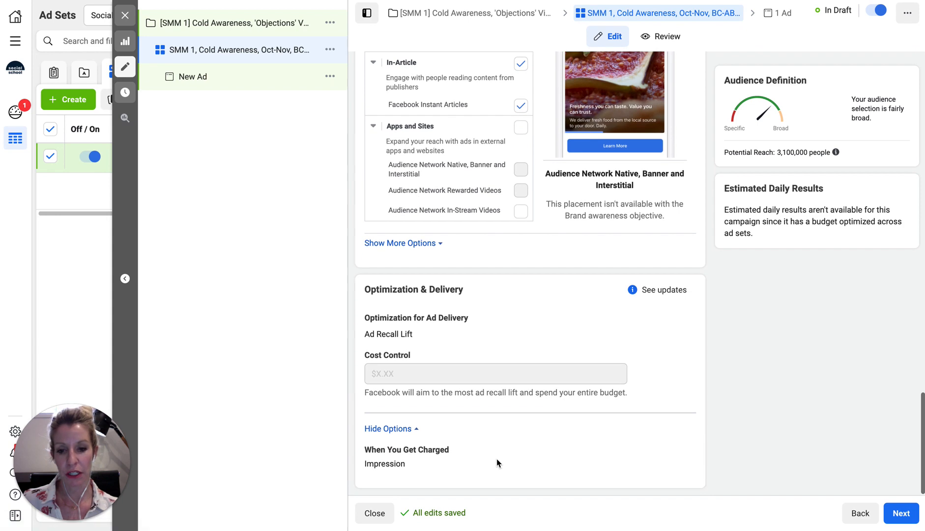
scroll(496, 461, up, 15)
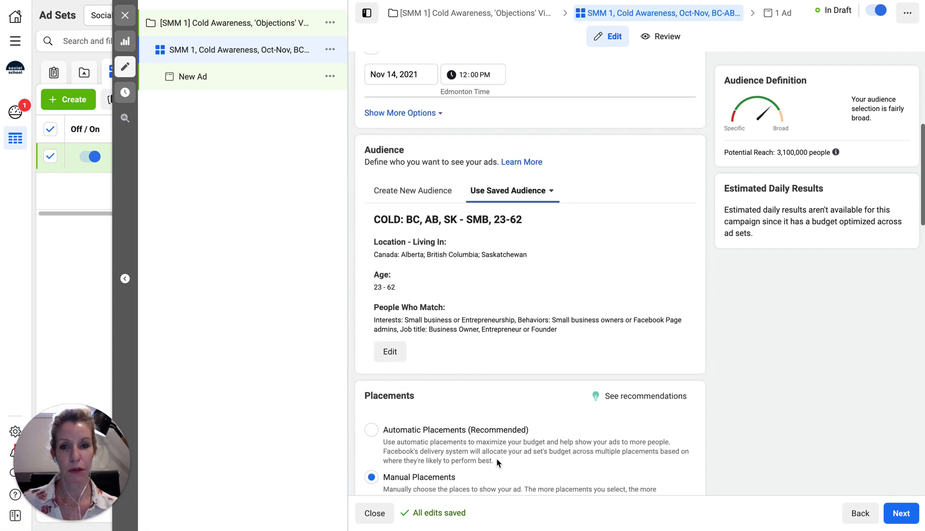
scroll(496, 459, up, 6)
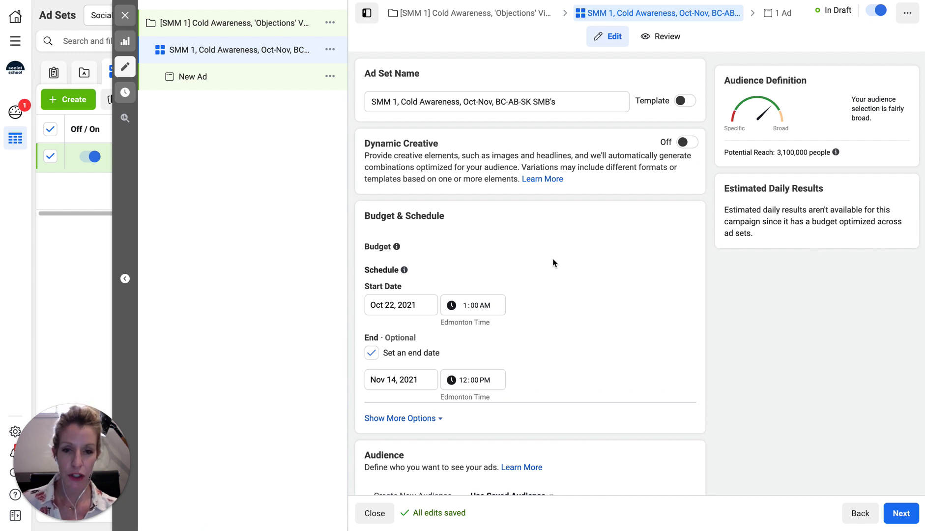
scroll(553, 263, down, 10)
scroll(553, 263, down, 3)
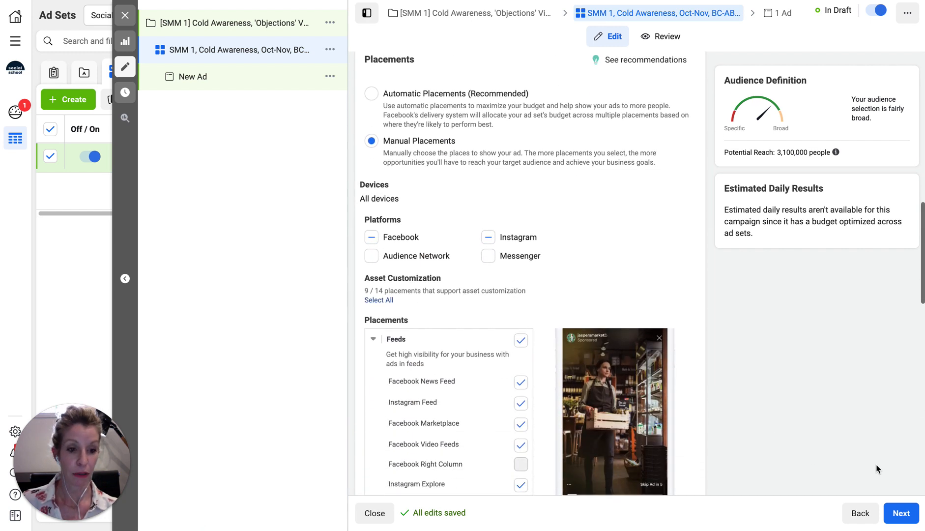
click(902, 513)
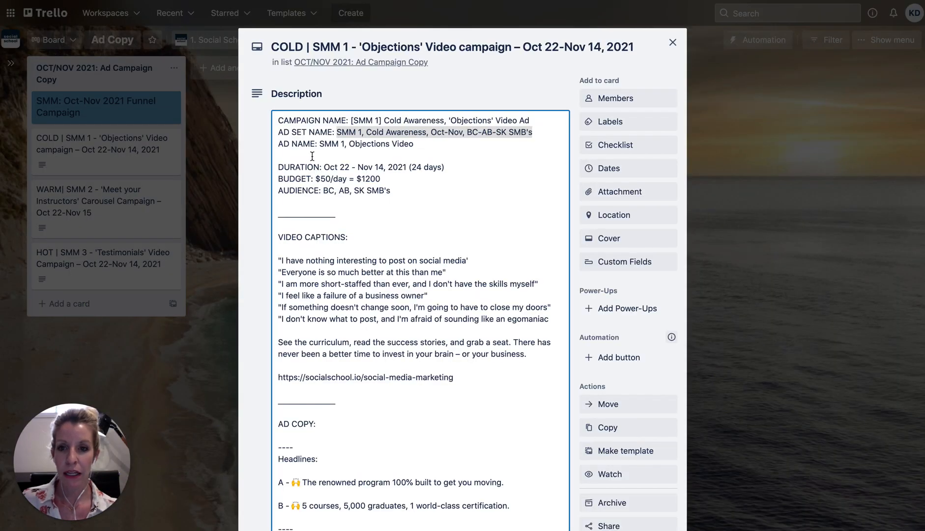
Copy the ad name 'SMM 1, Objections Video' from the Trello card and select the New Ad name
click(311, 156)
drag(319, 143, 413, 142)
key(ctrl+c)
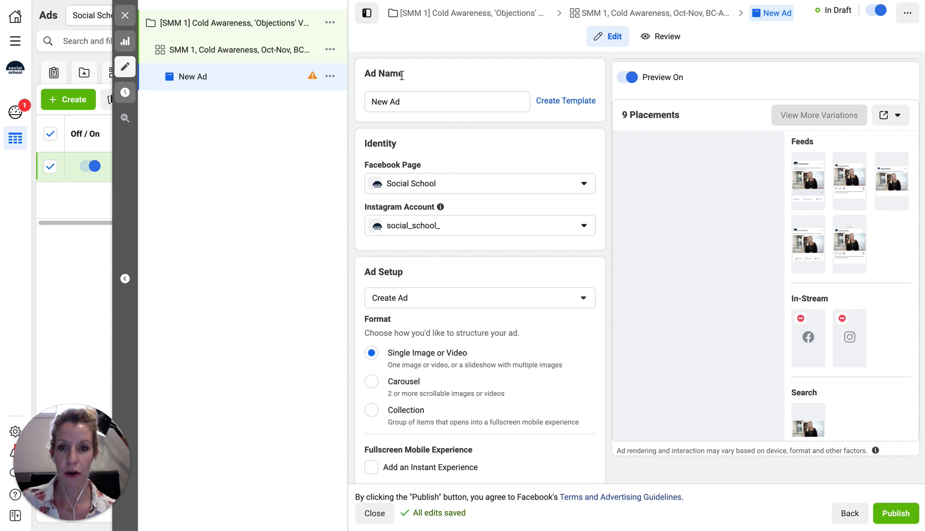
triple_click(385, 101)
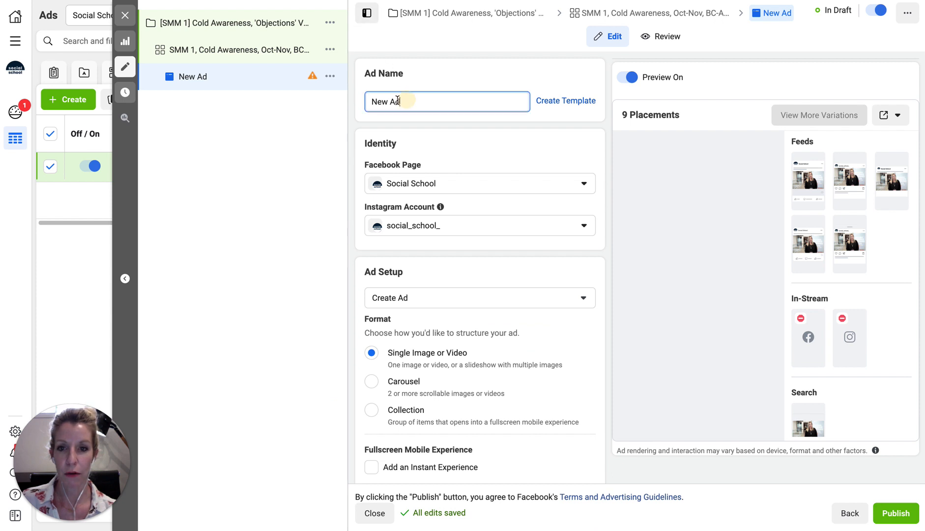
Name the ad 'SMM 1, Objections Video', keeping it as a brand-new ad
key(ctrl+v)
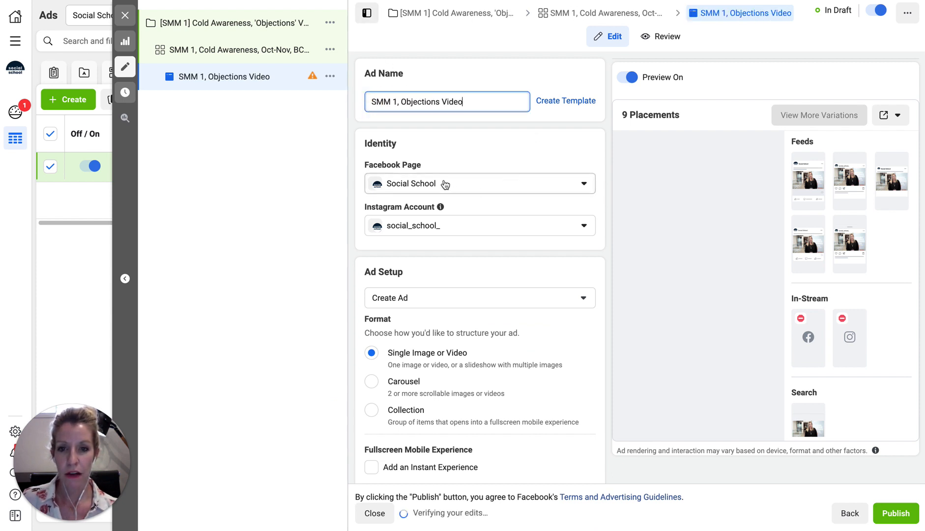
scroll(485, 239, down, 2)
scroll(485, 239, down, 1)
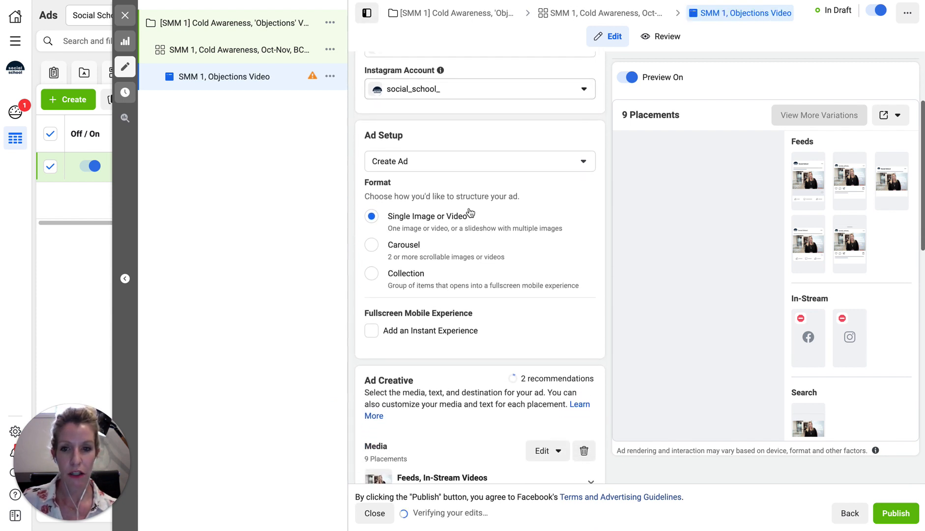
click(389, 163)
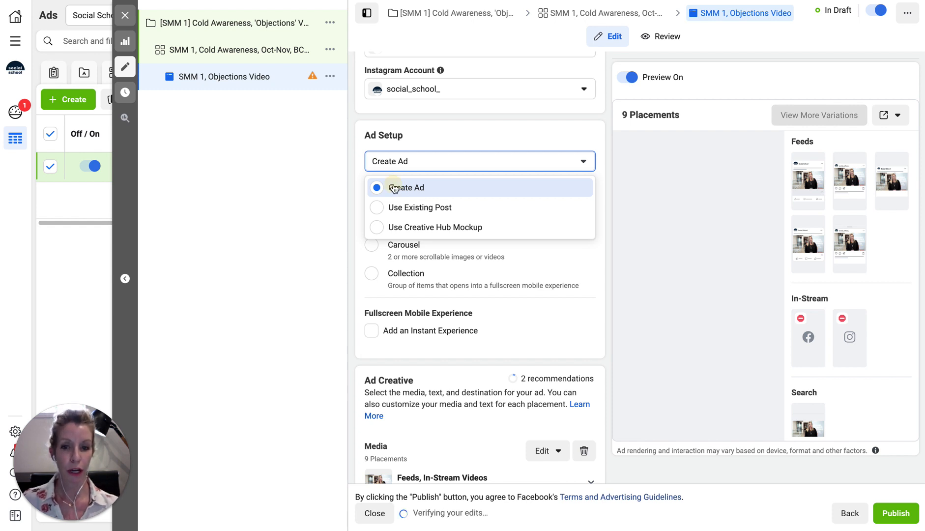
click(395, 189)
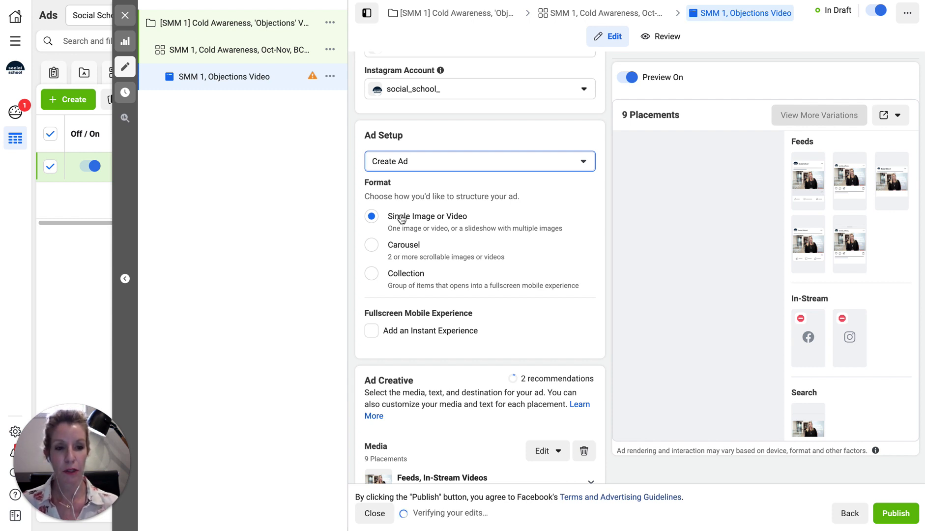
Leave Instant Experience off and remove all existing media from the ad
scroll(402, 219, down, 3)
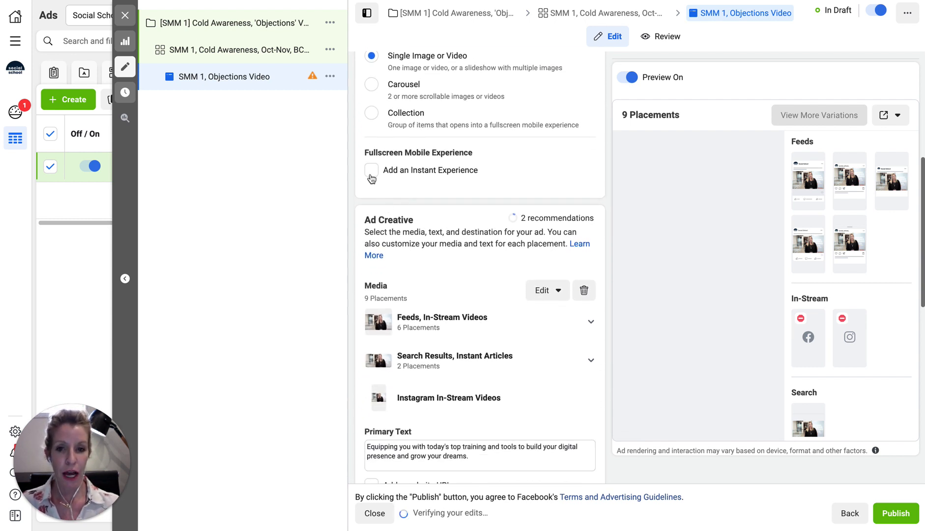
click(372, 171)
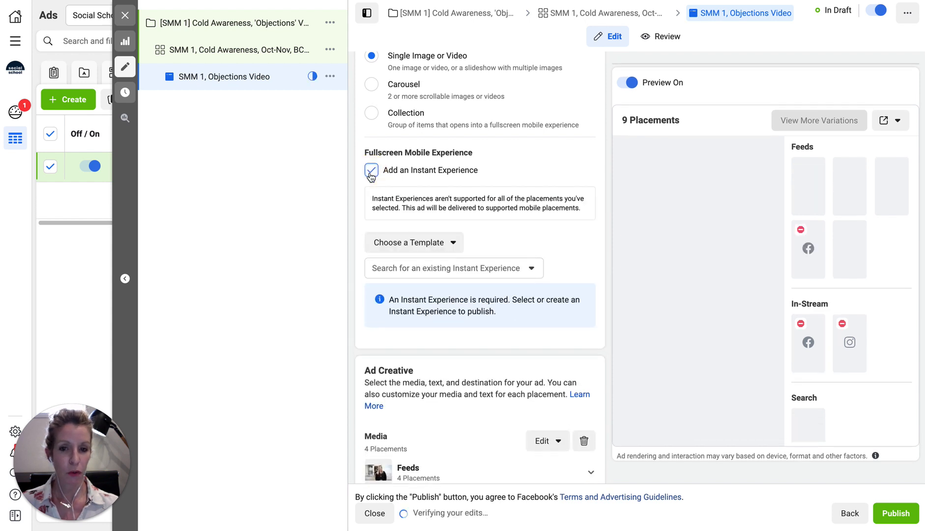
click(371, 172)
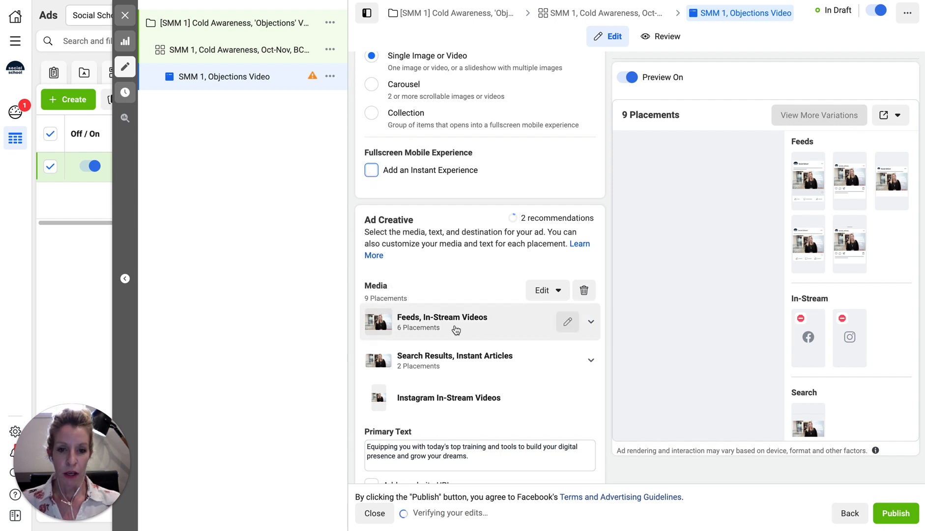
click(584, 290)
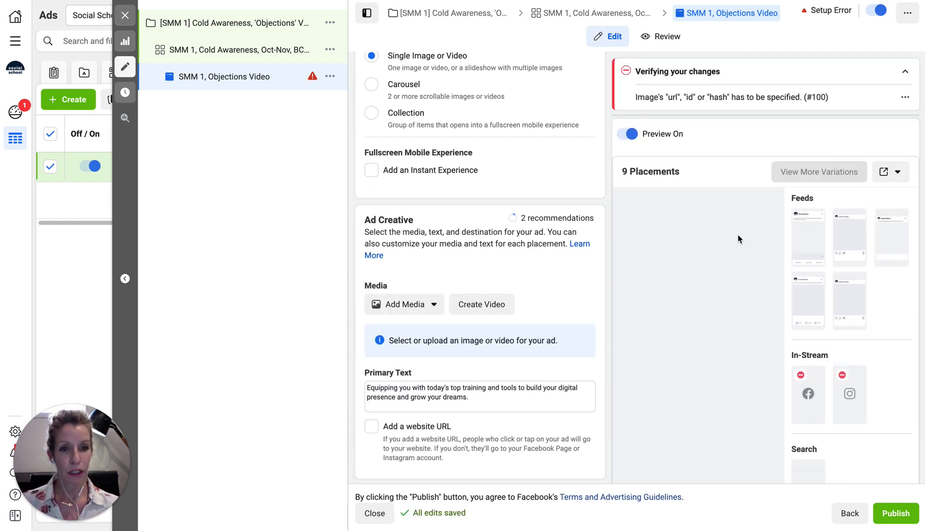
Upload 'SMM 1 - Objections video final.mp4' from the 3. OCT/NOV AD CONTENT folder as the ad's video
click(420, 304)
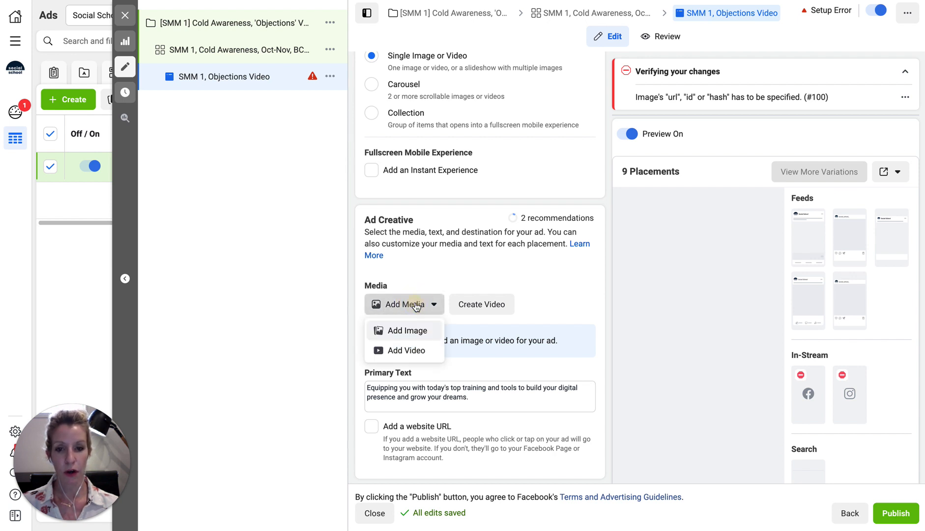
click(409, 350)
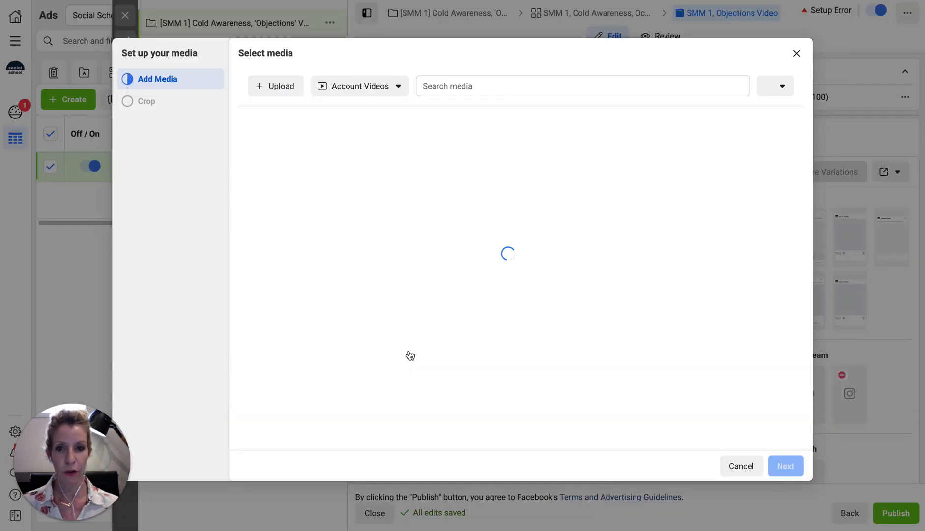
click(266, 87)
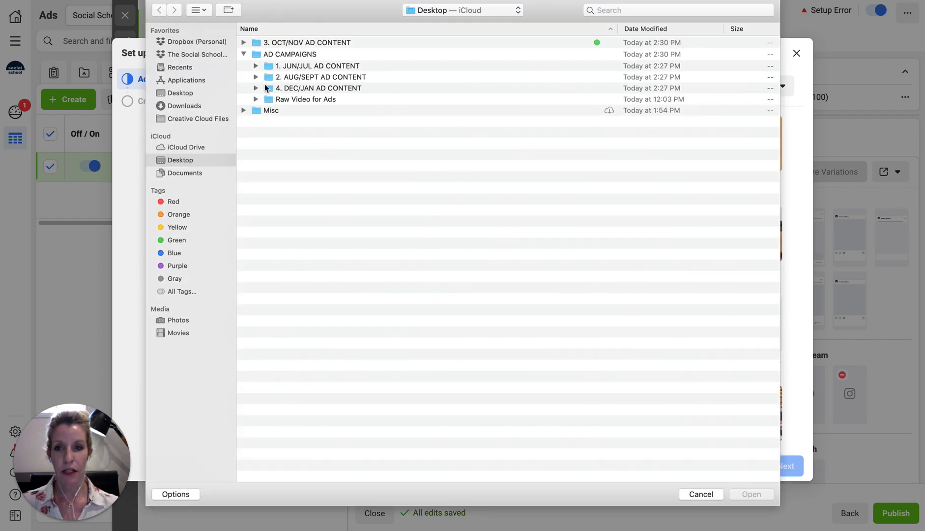
click(243, 43)
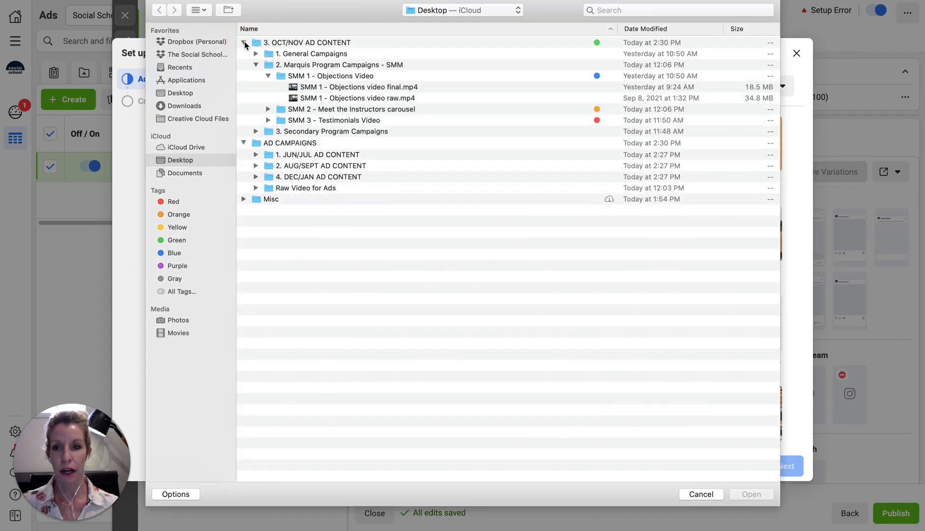
click(345, 89)
click(751, 494)
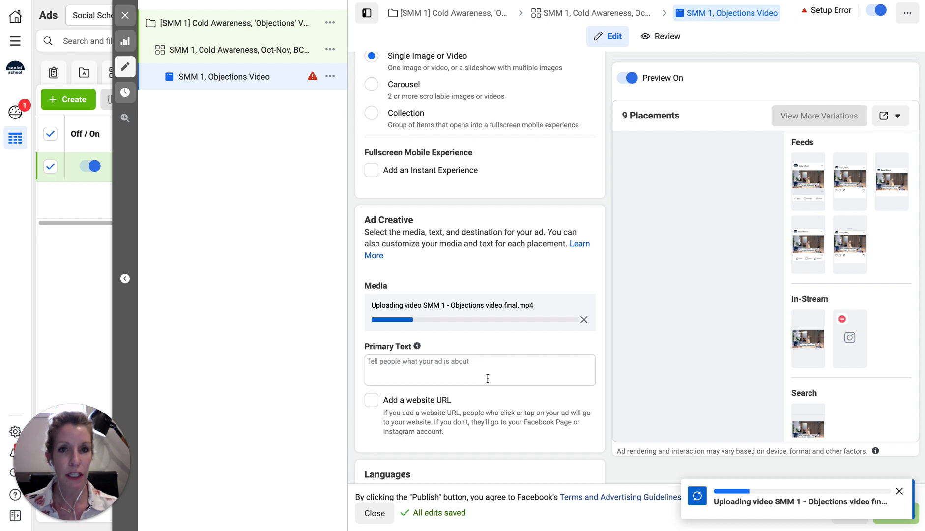
Enable the ad's website URL option and check the new Headline, Description and Primary Text fields
scroll(487, 376, down, 4)
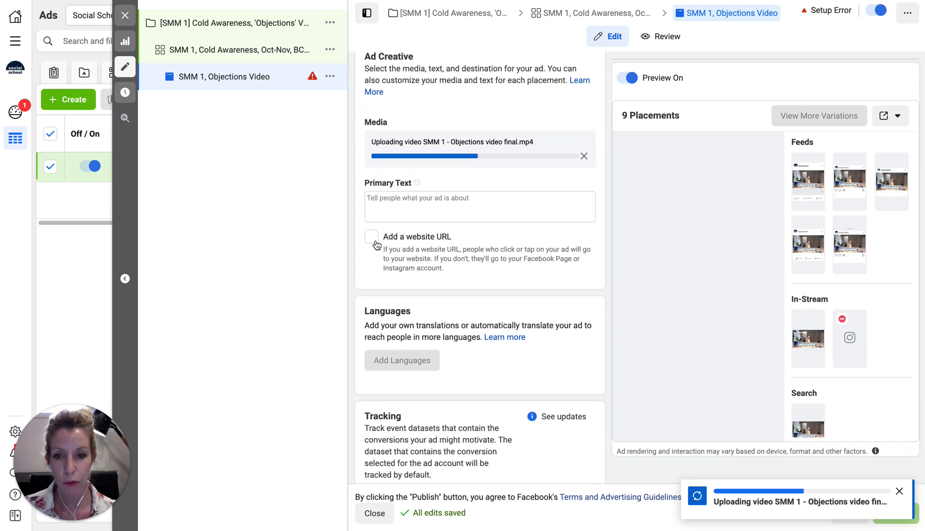
click(372, 238)
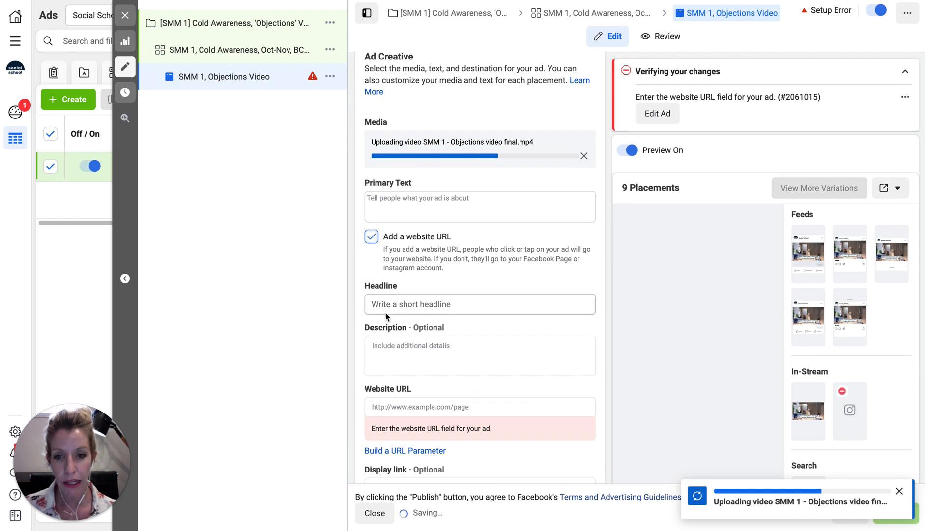
click(381, 304)
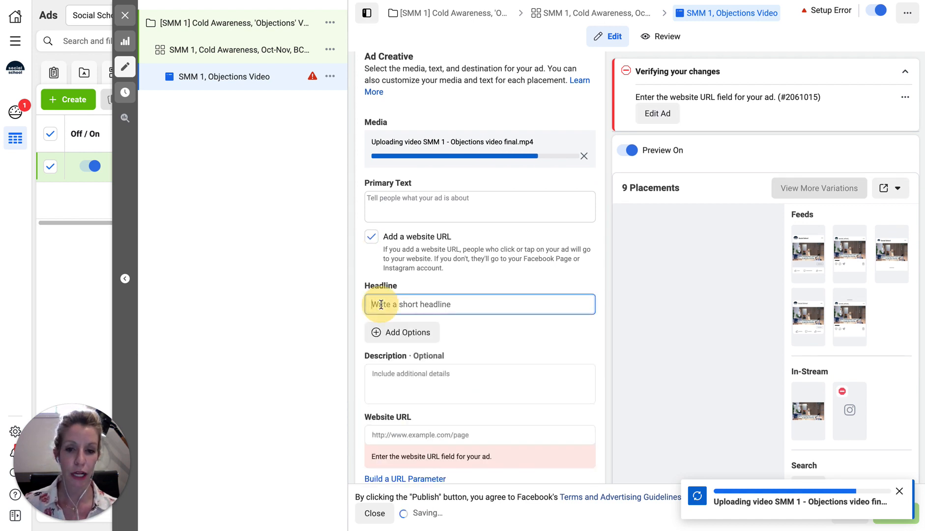
click(394, 379)
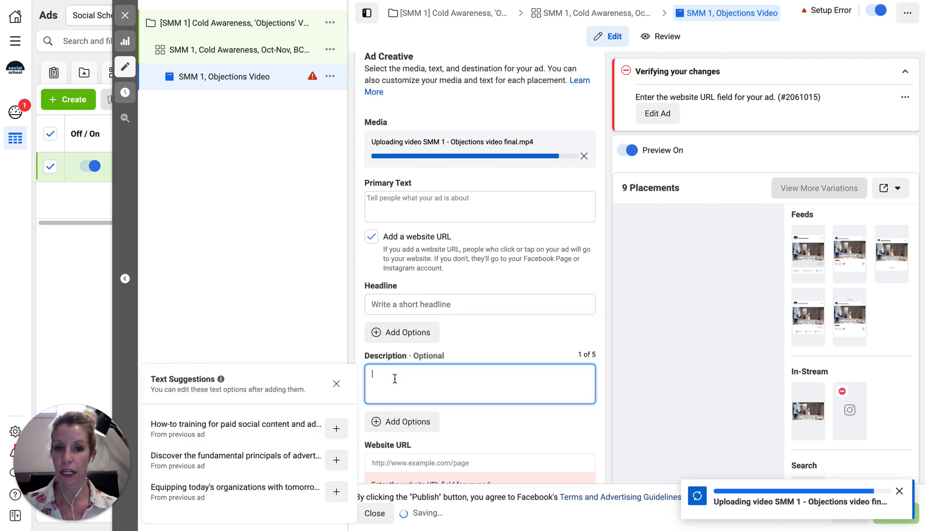
click(399, 205)
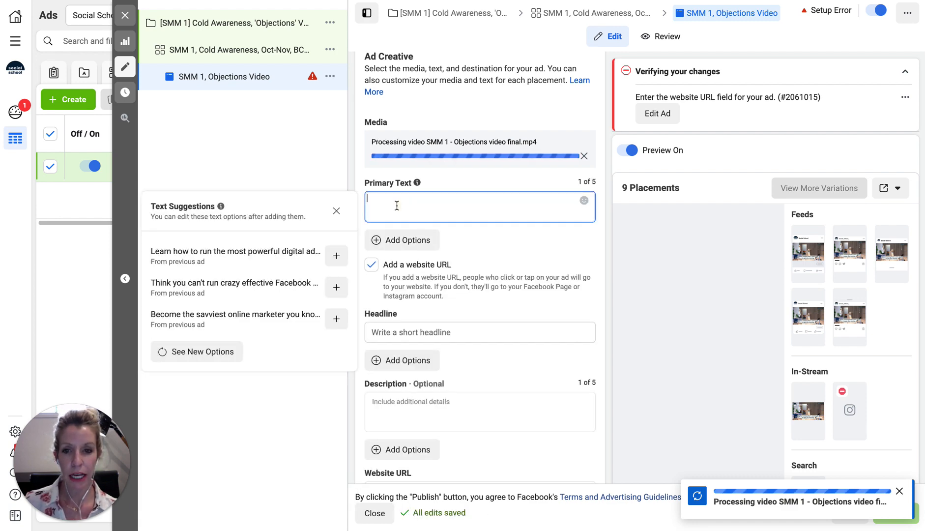
key(ctrl+Tab)
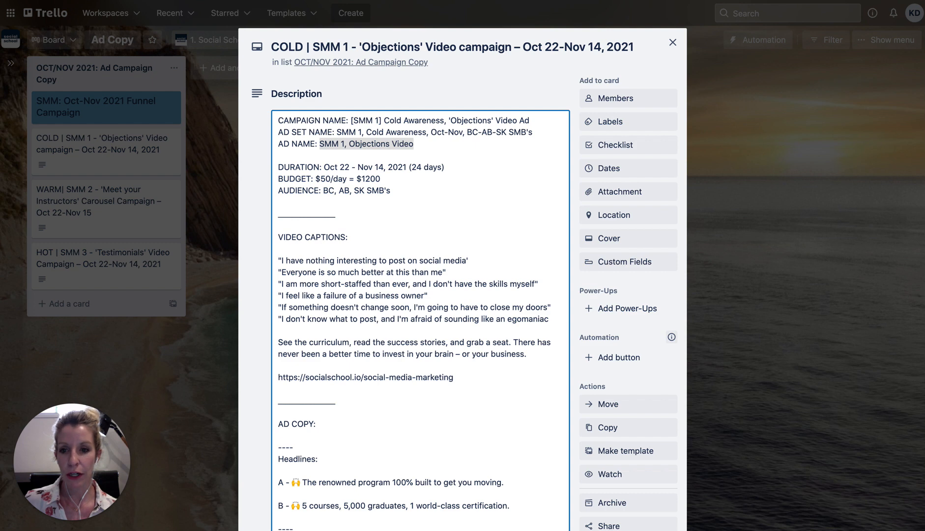
Copy the Primary Text ad copy from the Trello 'Objections' card for the ad's empty Primary Text box
scroll(456, 424, down, 10)
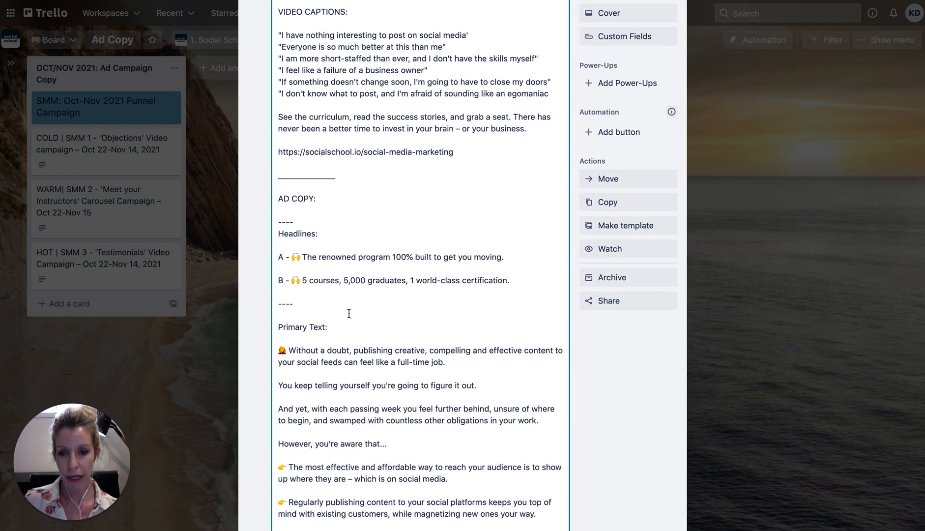
scroll(336, 345, down, 4)
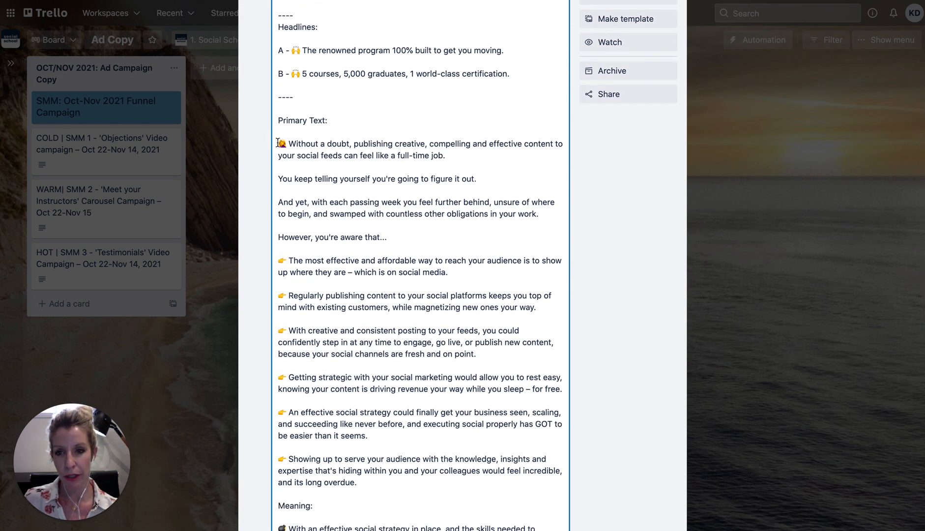
drag(277, 143, 528, 328)
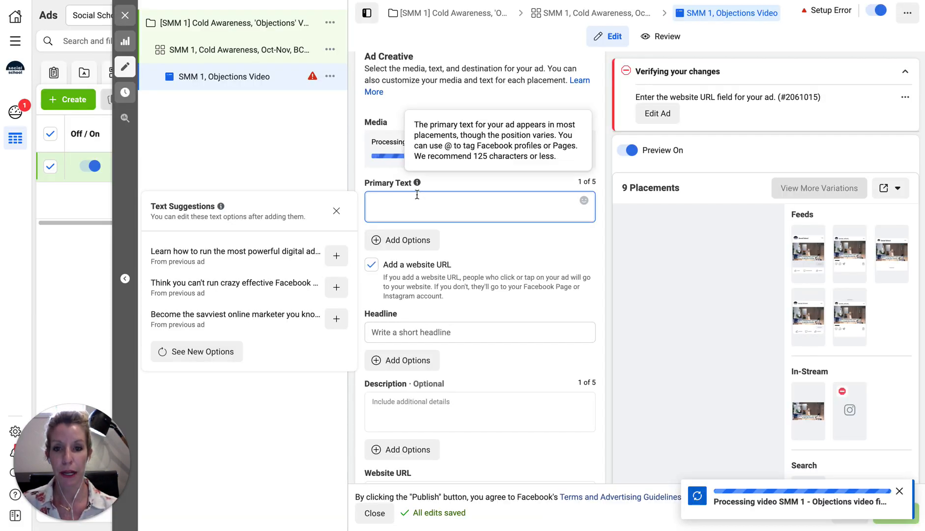
click(410, 199)
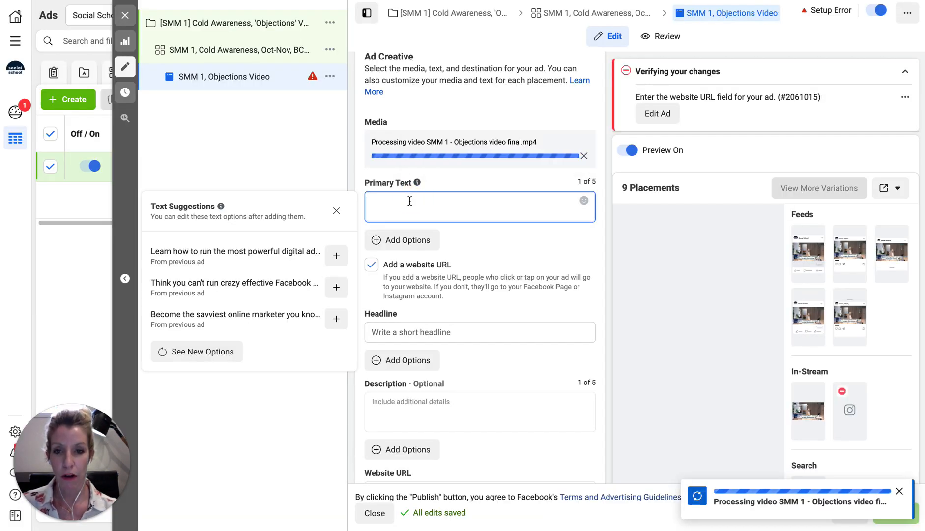
Paste the Objections ad copy into the ad's Primary Text
key(ctrl+v)
scroll(402, 256, down, 3)
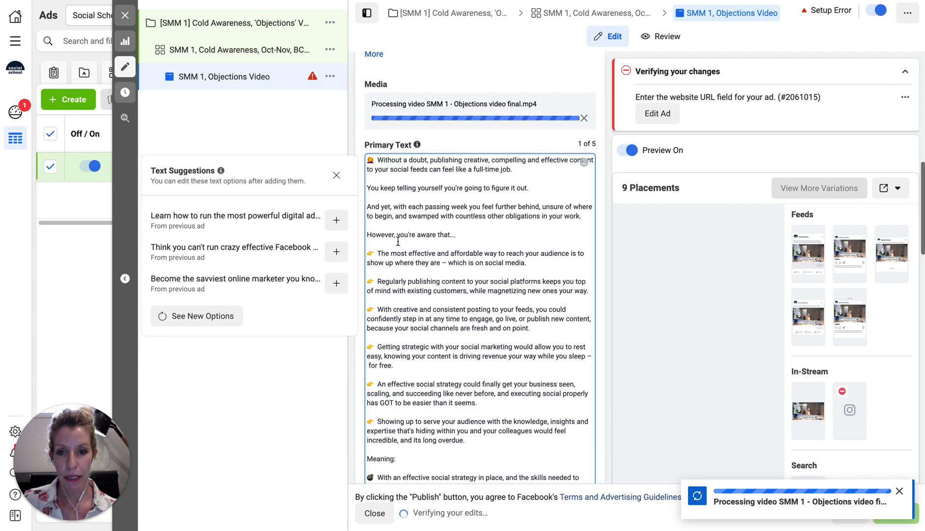
scroll(398, 241, down, 5)
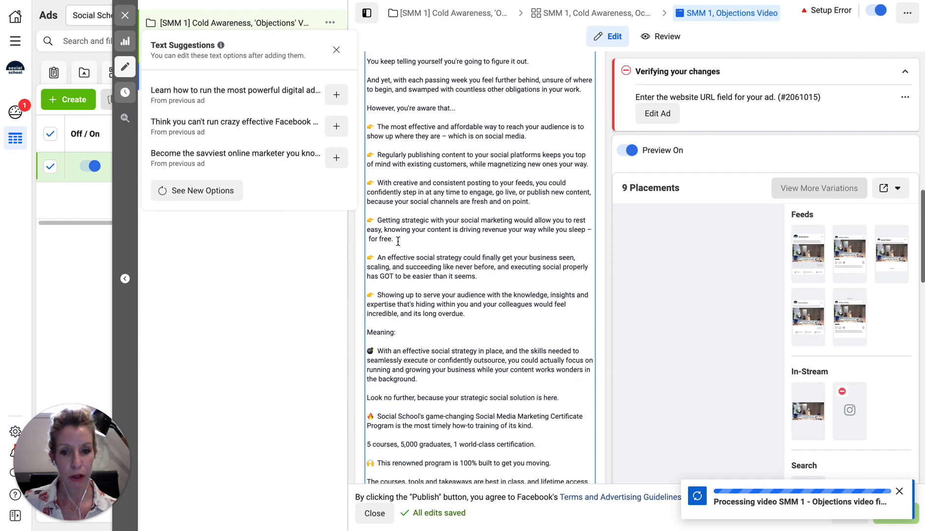
scroll(398, 241, down, 1)
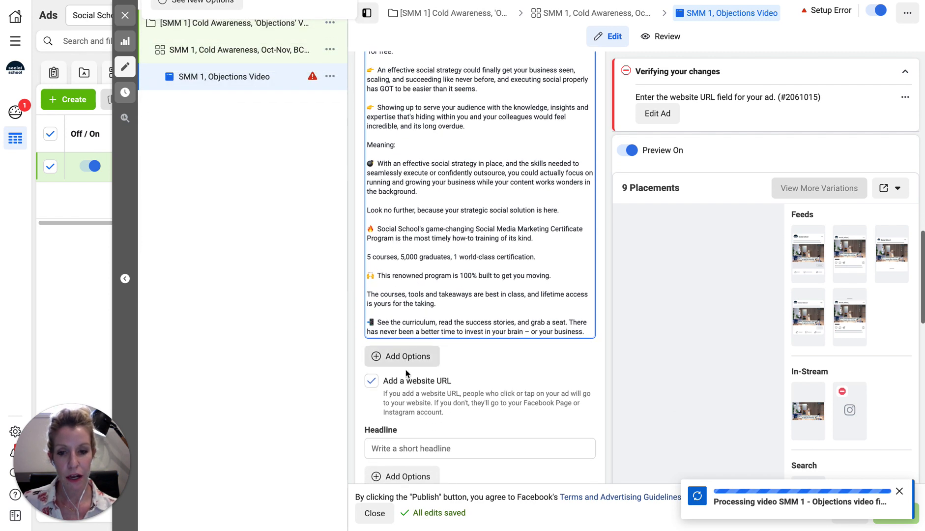
Add and then remove an extra empty primary text option, leaving the Headline field focused
click(405, 358)
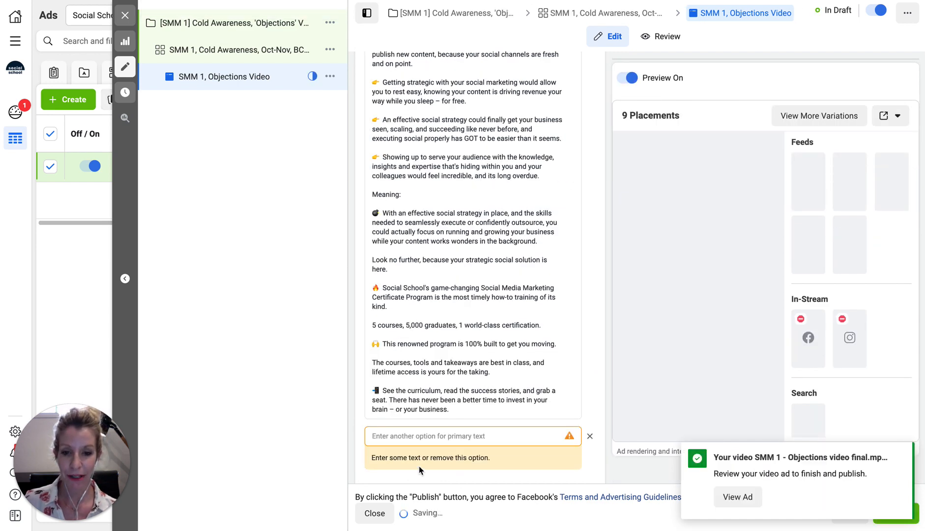
click(591, 438)
scroll(402, 422, down, 3)
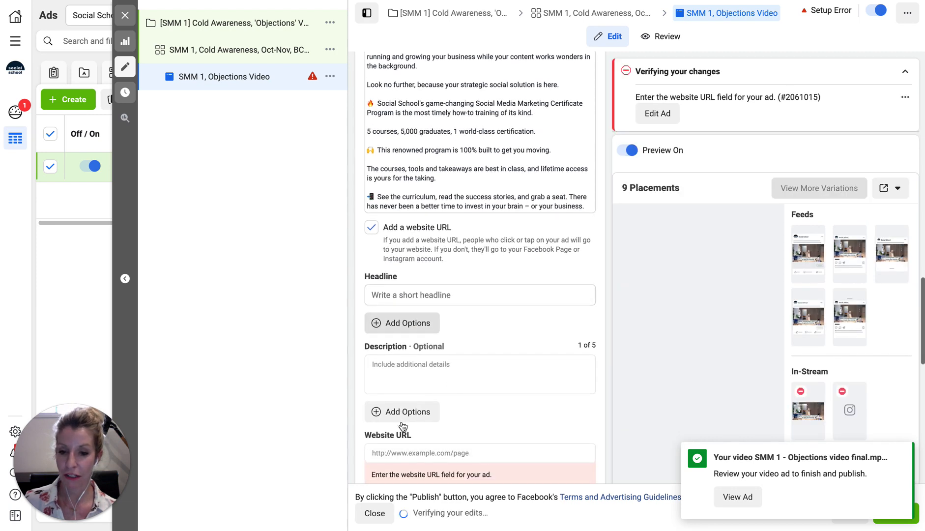
click(384, 275)
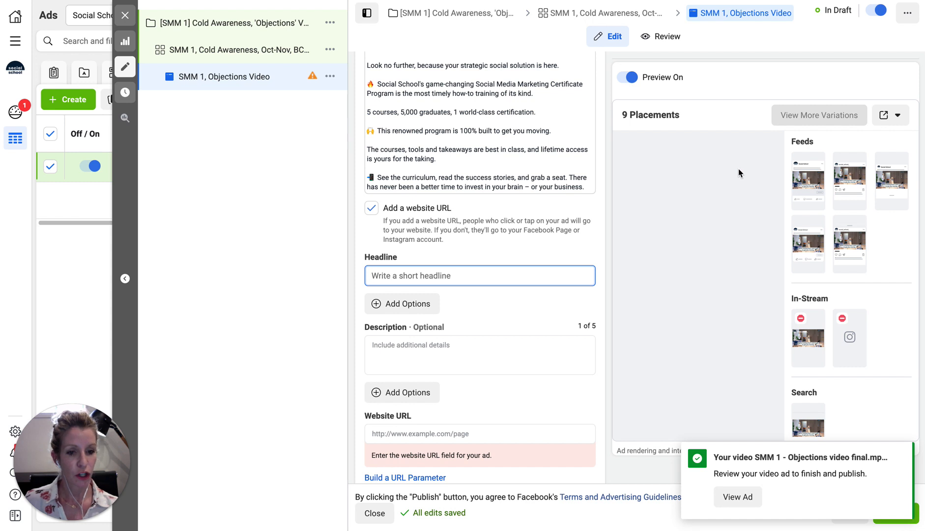
Preview the ad in Facebook Feeds with full text expanded, Instagram Feed and Facebook Marketplace
click(808, 175)
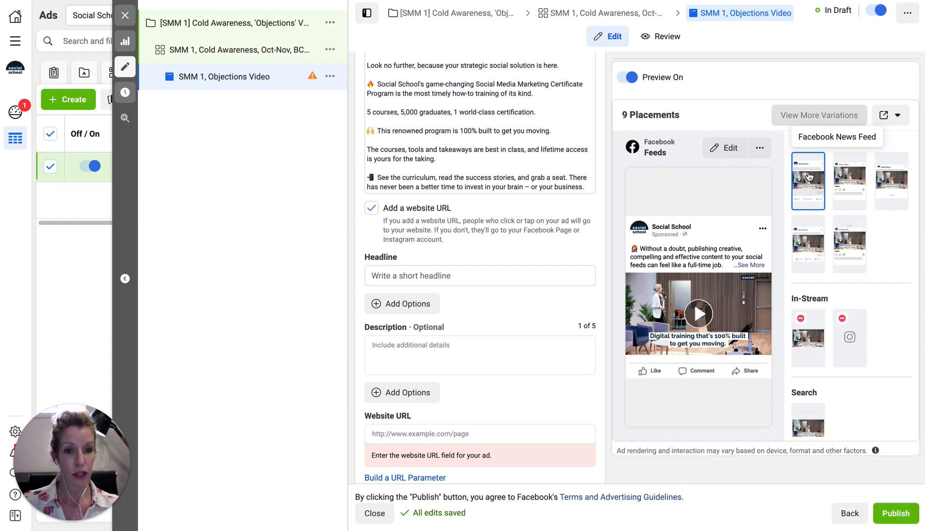
click(755, 266)
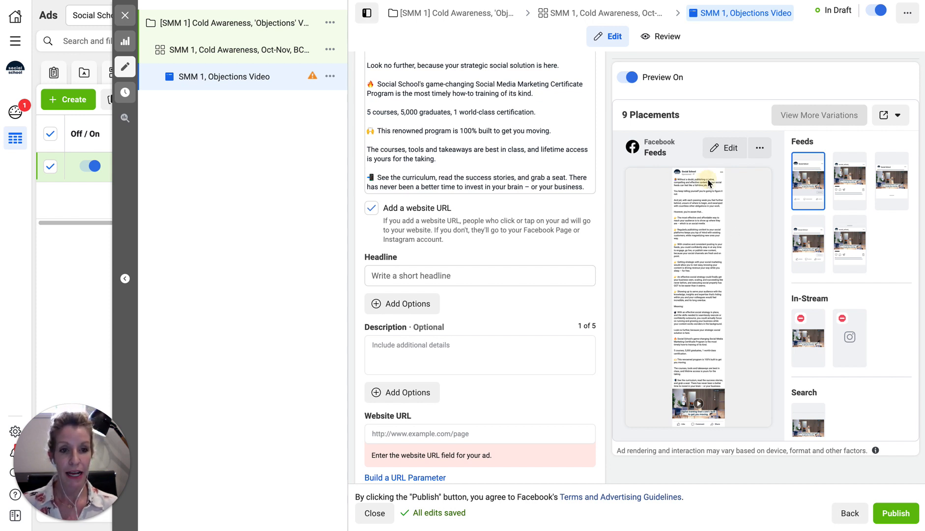
click(845, 178)
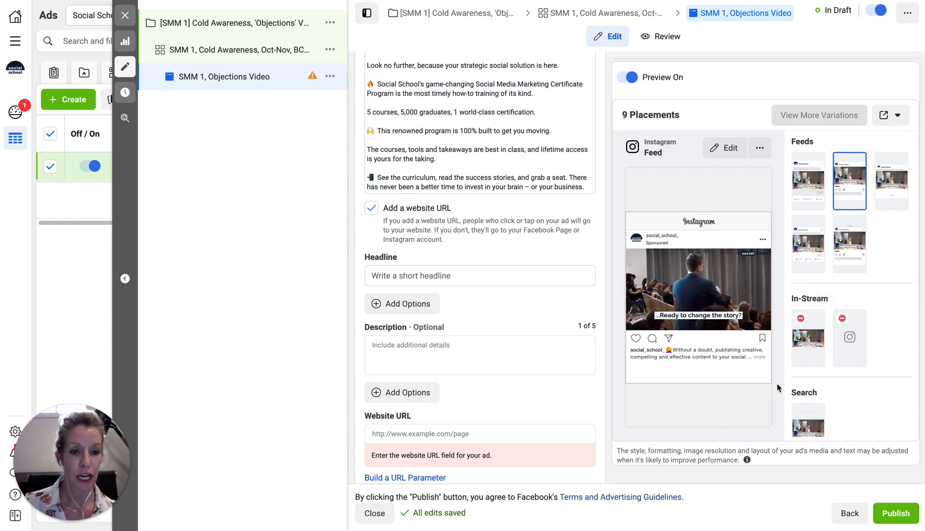
click(888, 176)
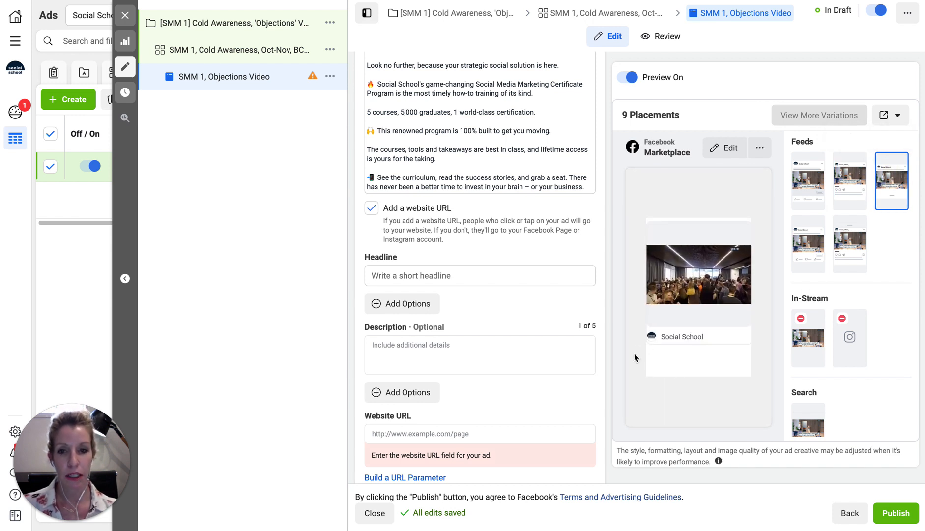
click(375, 275)
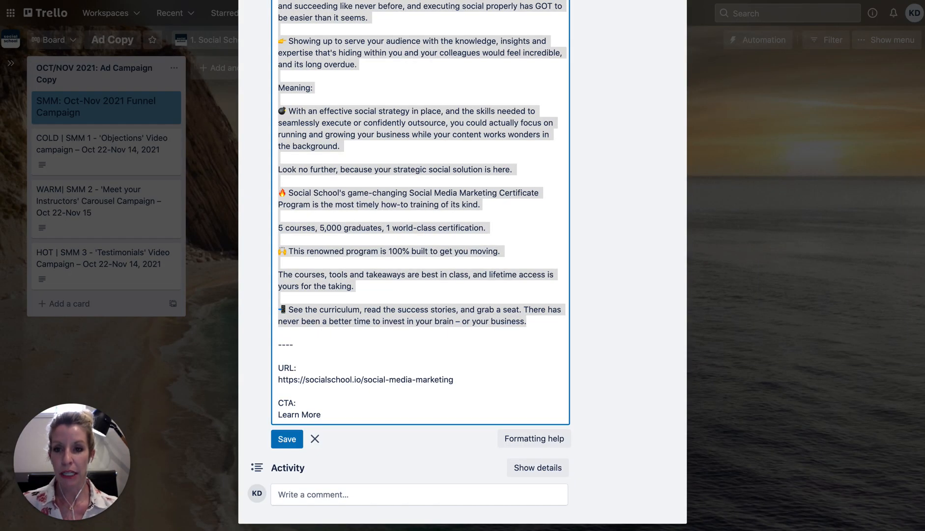
Select headline A, 'The renowned program 100% built to get you moving.', in the Trello card
click(375, 219)
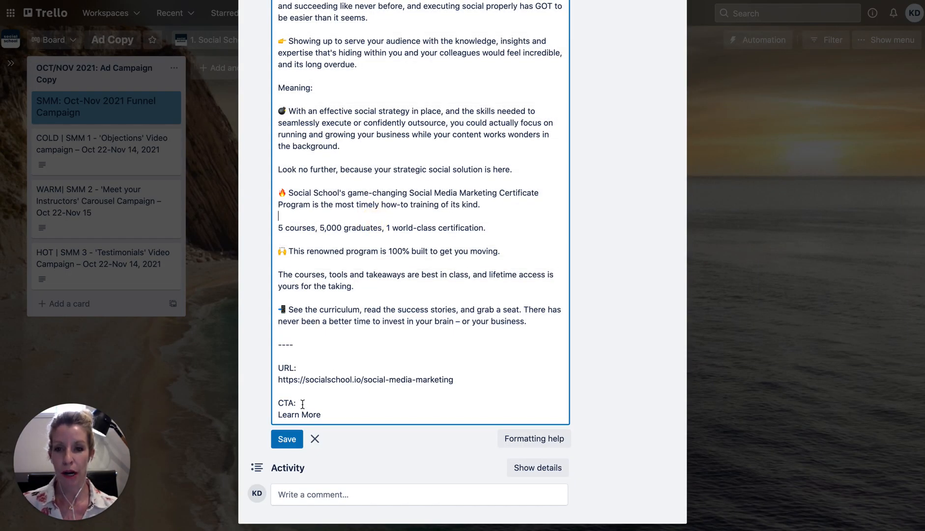
scroll(302, 404, up, 15)
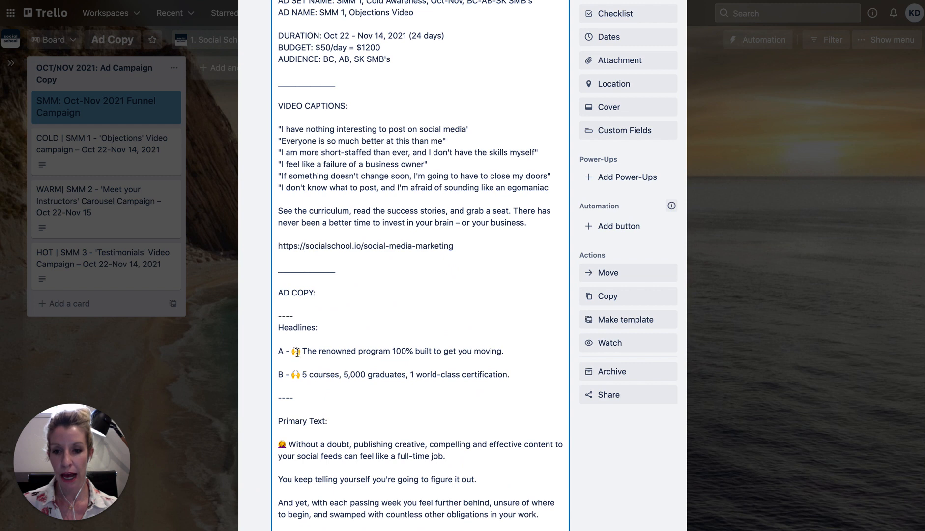
drag(293, 348, 525, 348)
key(ctrl+c)
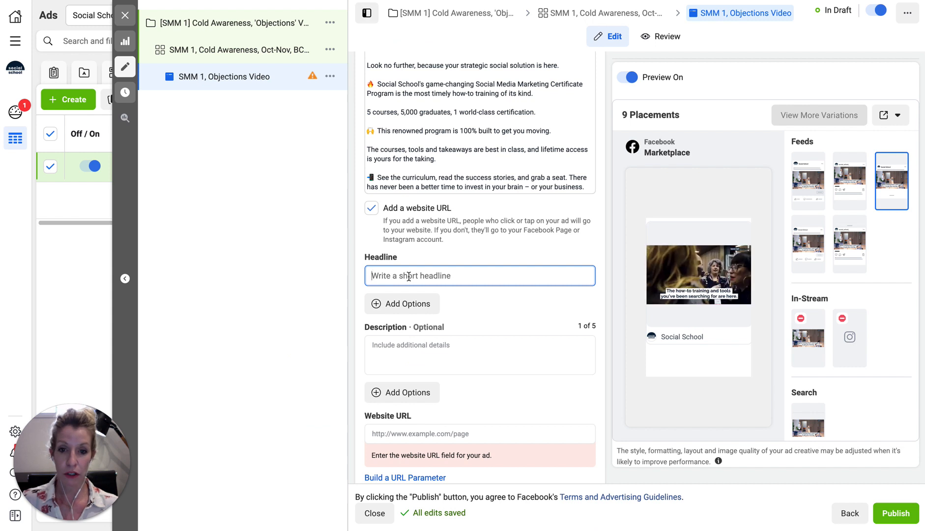
Paste headline A, 'The renowned program 100% built…', into Headline and add a second headline option
click(408, 274)
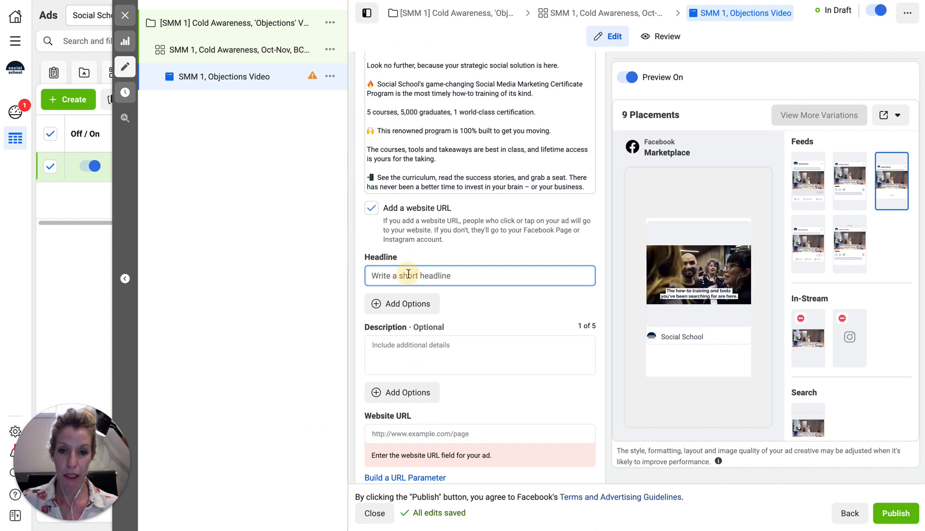
key(ctrl+v)
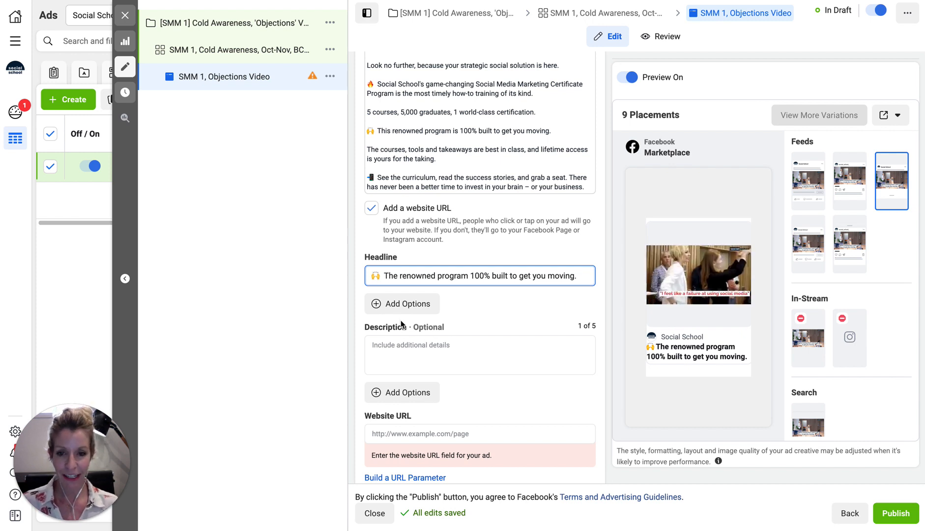
click(403, 305)
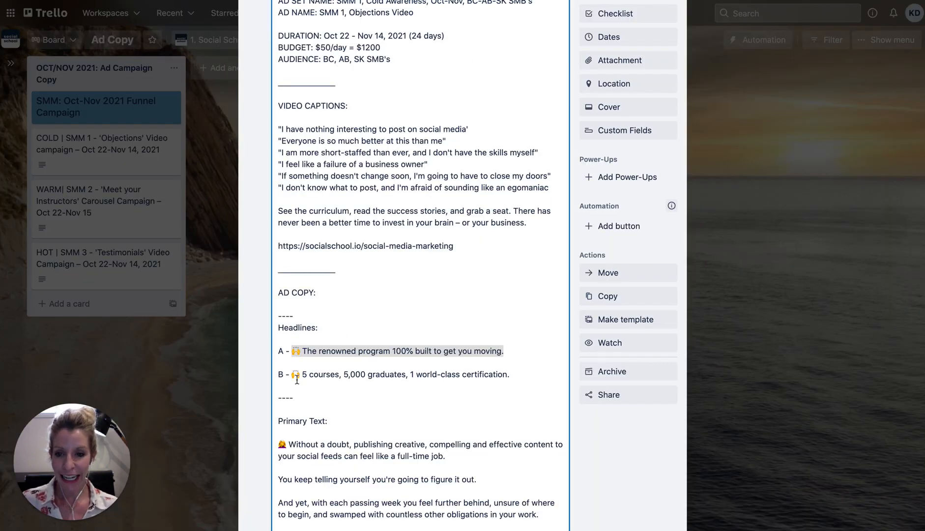
Fill the second headline with '5 courses, 5,000 graduates, 1 world-class certification.' copied from Trello
drag(293, 373, 521, 376)
key(super+c)
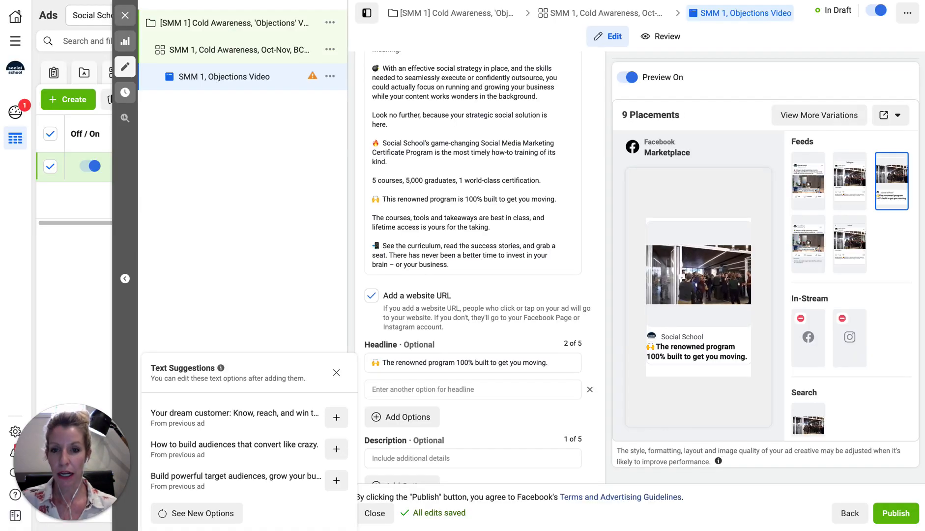
click(399, 387)
key(super+v)
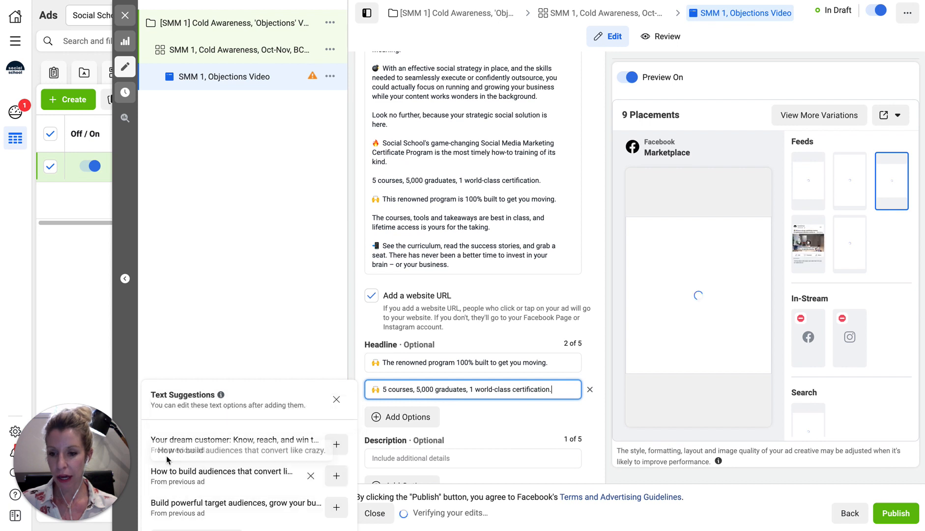
click(182, 290)
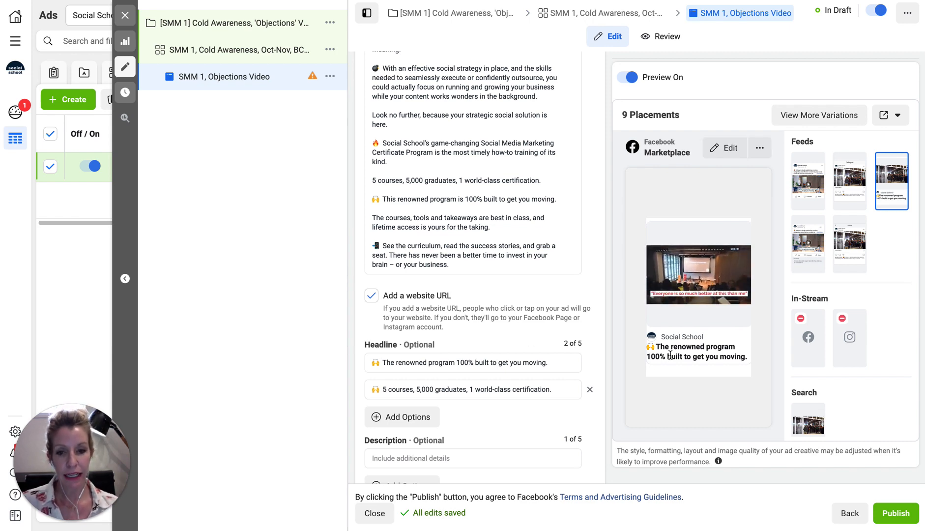
scroll(449, 423, down, 2)
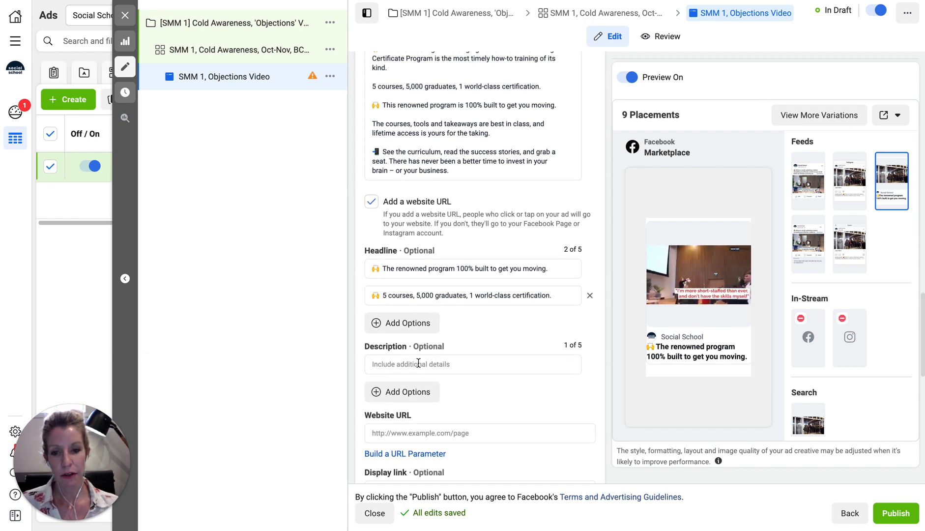
Copy the entire Objections primary text, 'Without a doubt, publishing creative…', into the Description field
click(419, 363)
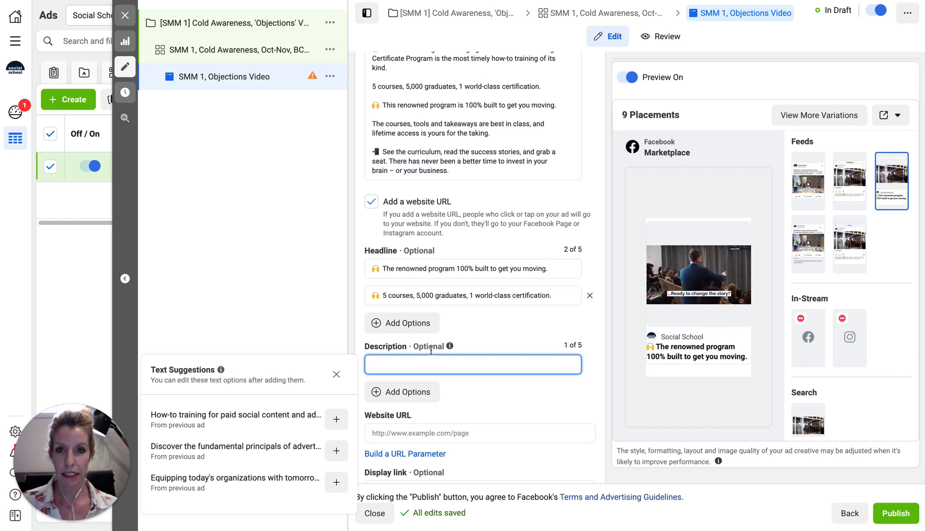
click(433, 87)
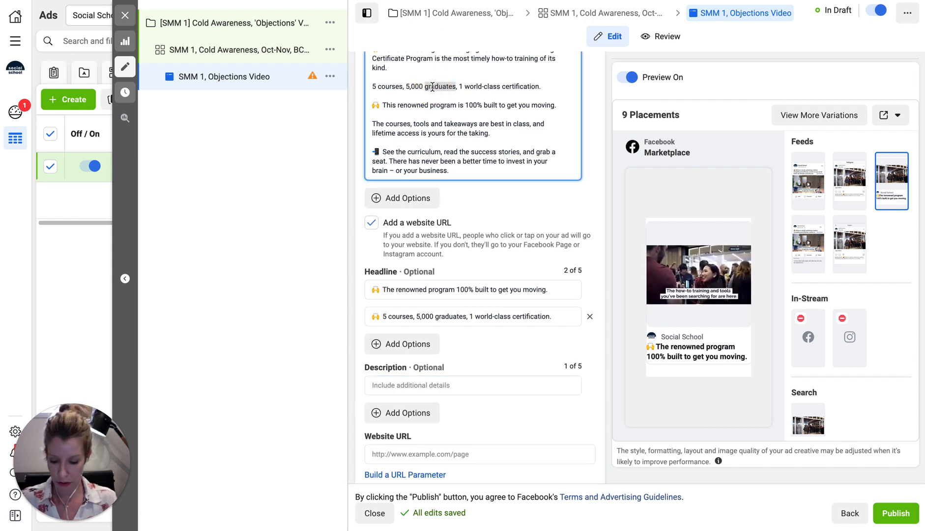
key(ctrl+a)
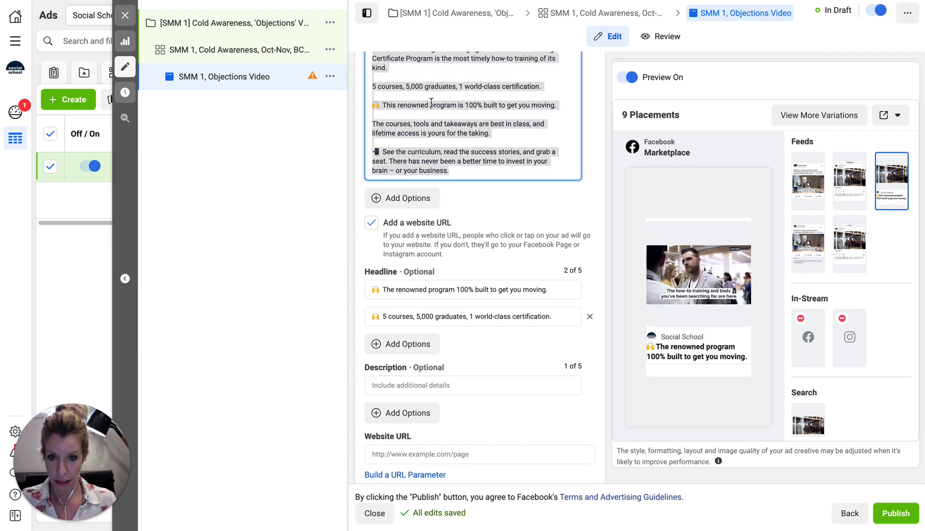
click(393, 384)
key(ctrl+v)
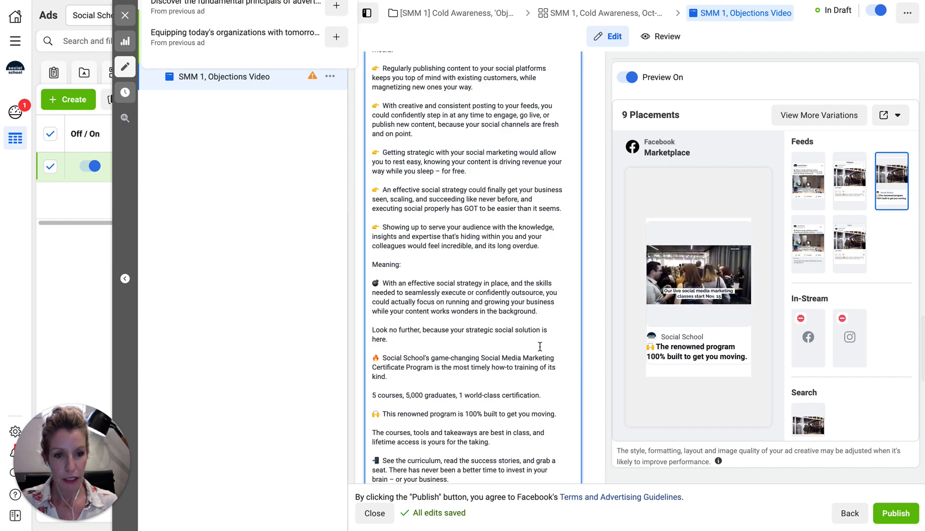
scroll(411, 313, up, 5)
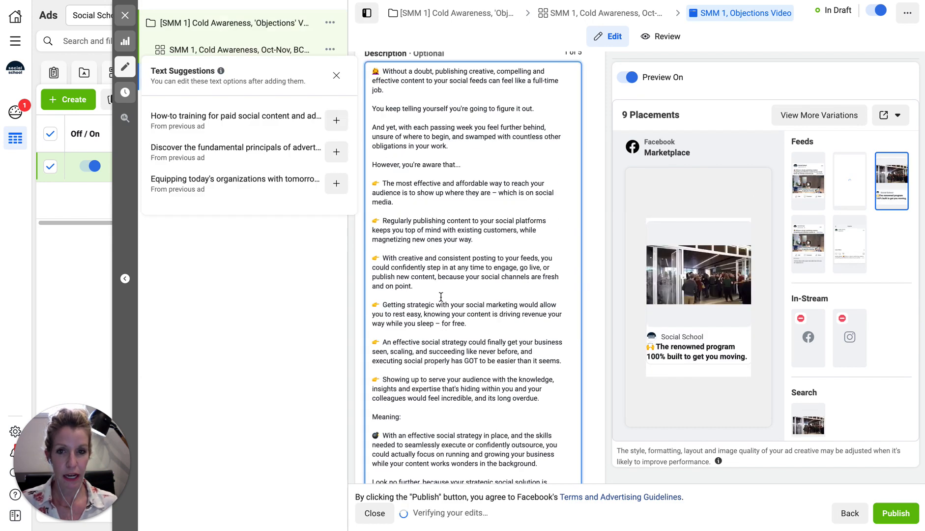
Review the ad previews in Facebook News Feed and Instagram Feed
click(808, 181)
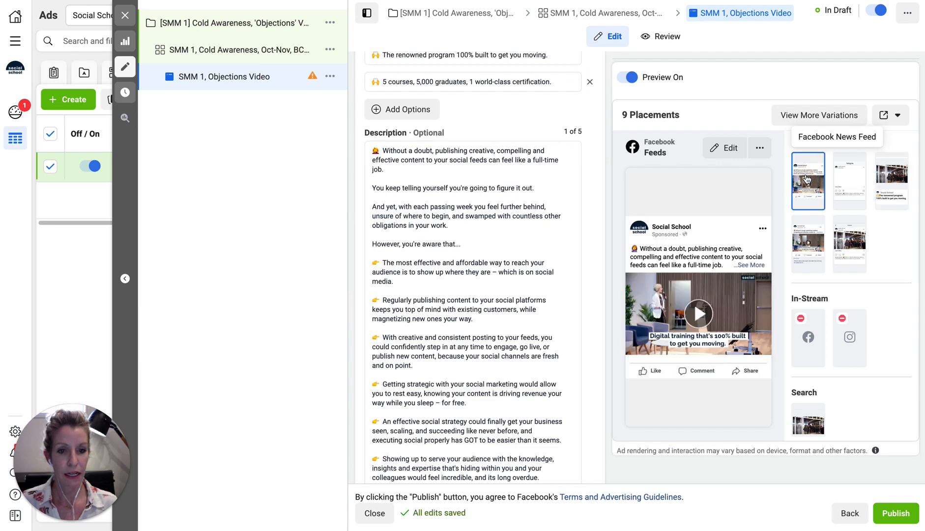
scroll(836, 181, up, 4)
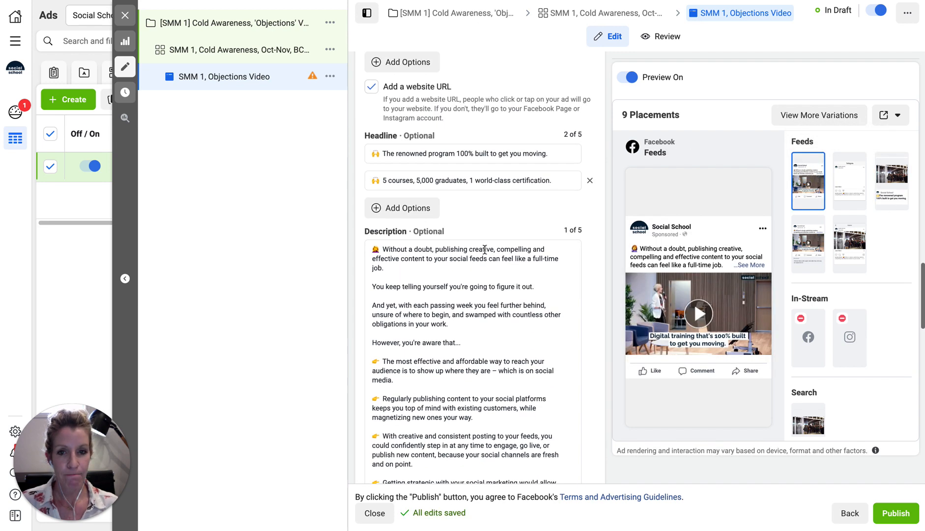
click(848, 182)
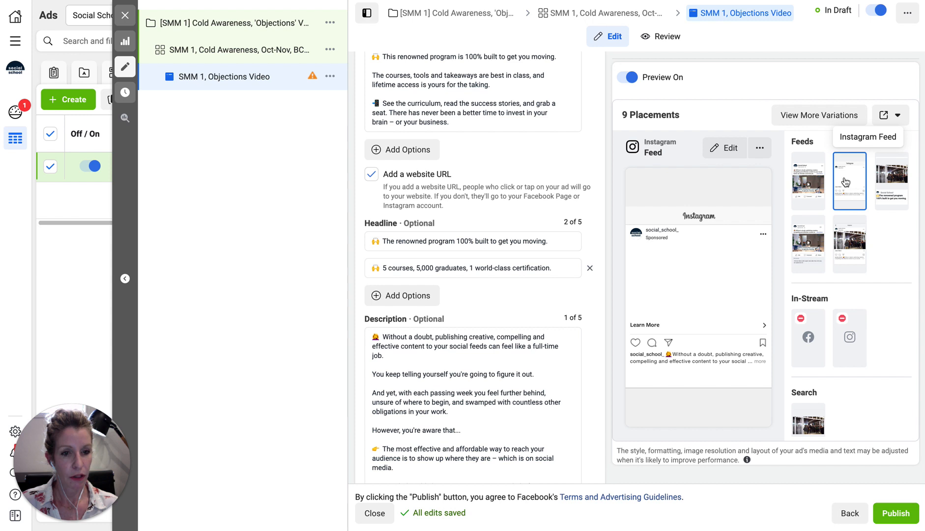
click(805, 186)
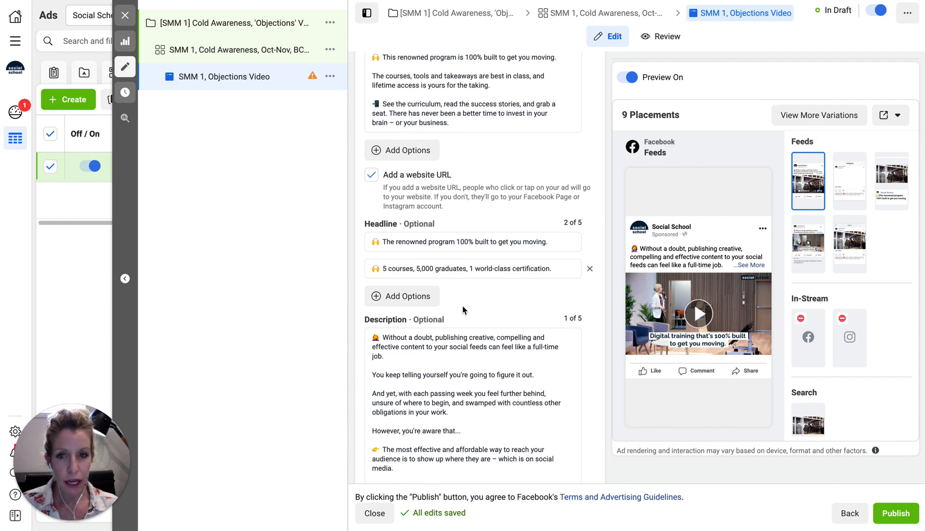
scroll(462, 308, down, 7)
Review the ad previews in Facebook Marketplace, Facebook Video Feeds and Instagram Explore
click(890, 171)
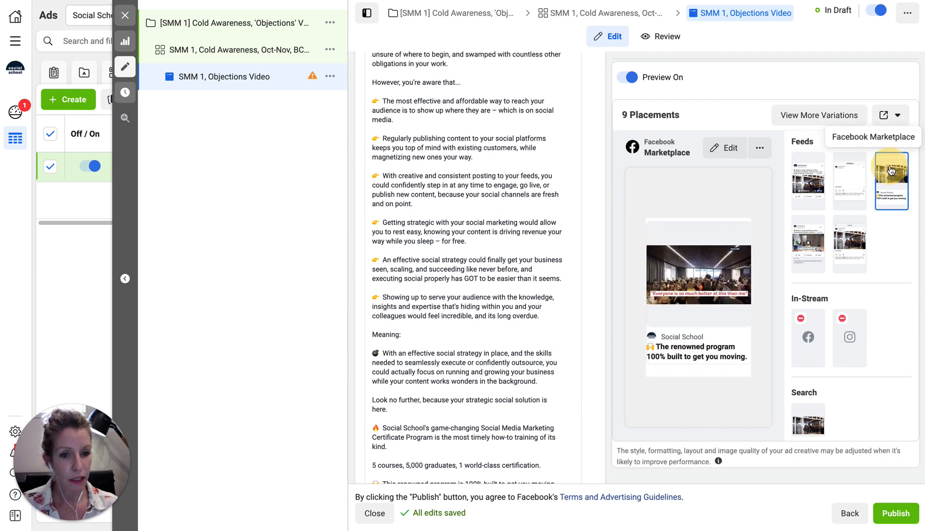
click(806, 253)
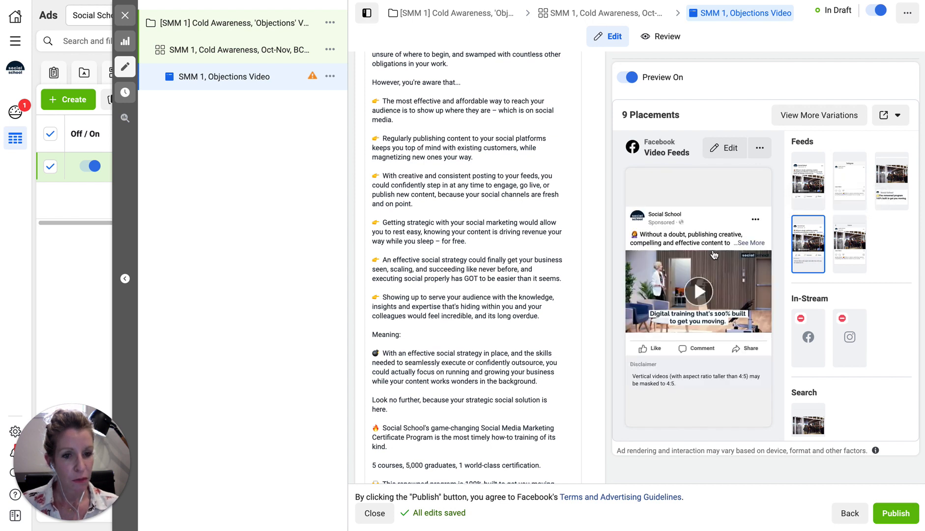
click(847, 252)
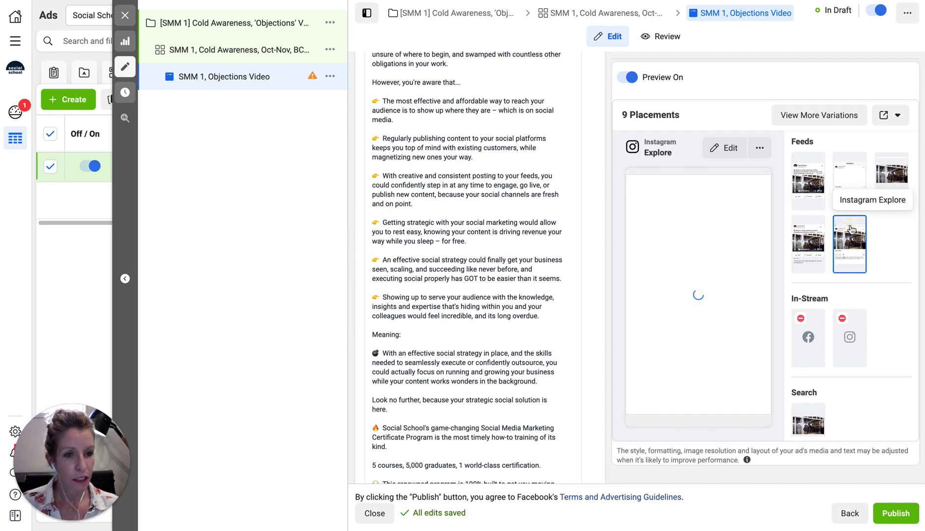
scroll(849, 354, down, 2)
scroll(849, 354, down, 1)
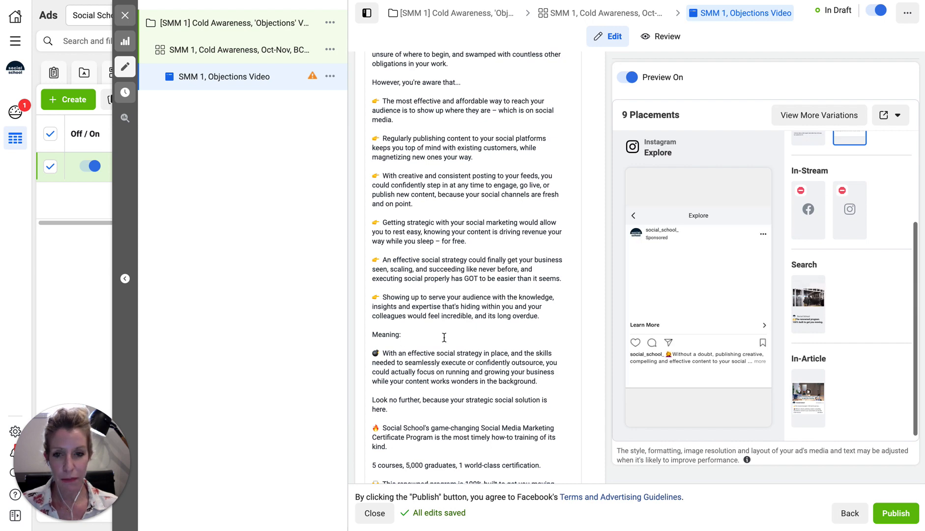
scroll(444, 336, up, 6)
scroll(444, 337, up, 2)
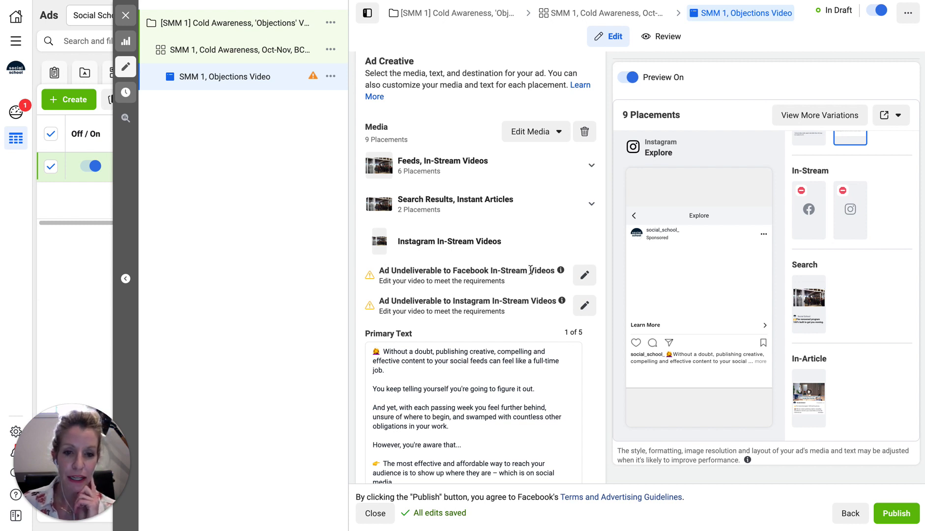
mouse_move(561, 272)
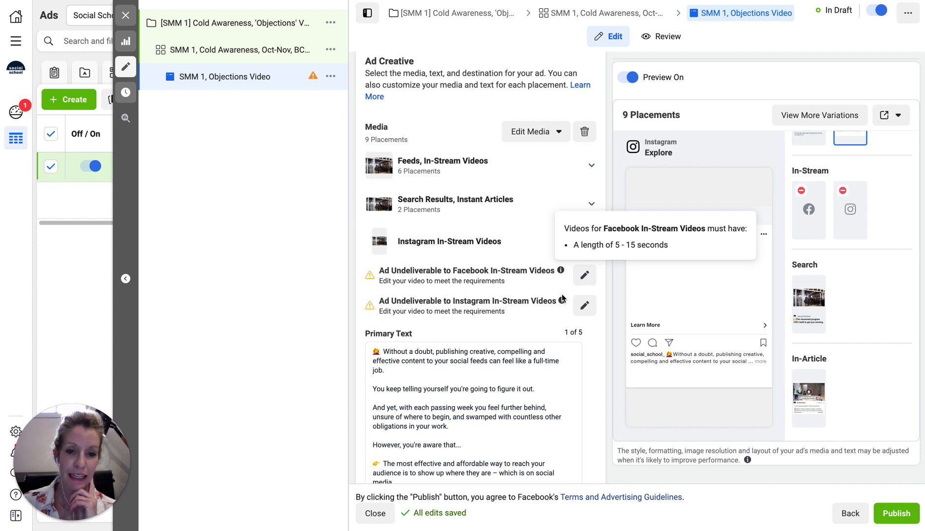
mouse_move(563, 302)
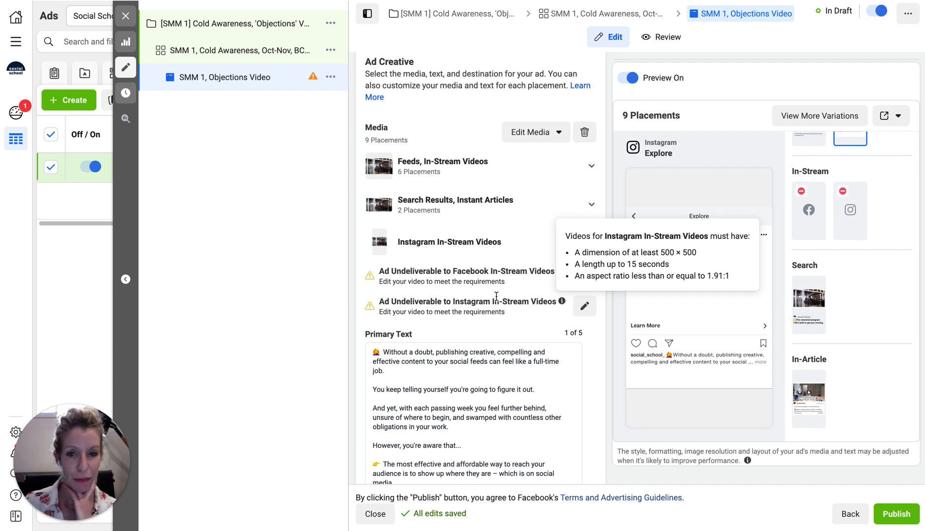
scroll(494, 296, down, 4)
scroll(494, 296, down, 12)
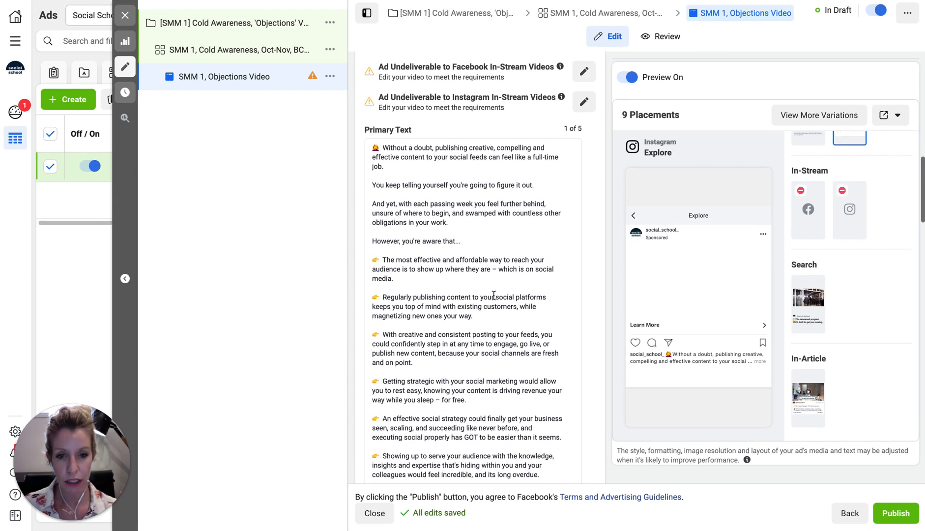
scroll(495, 296, down, 5)
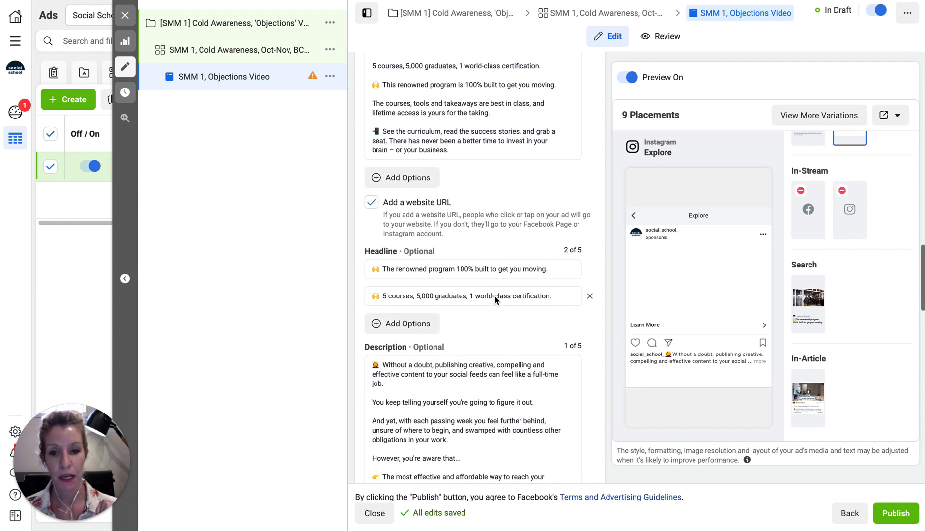
scroll(495, 299, down, 9)
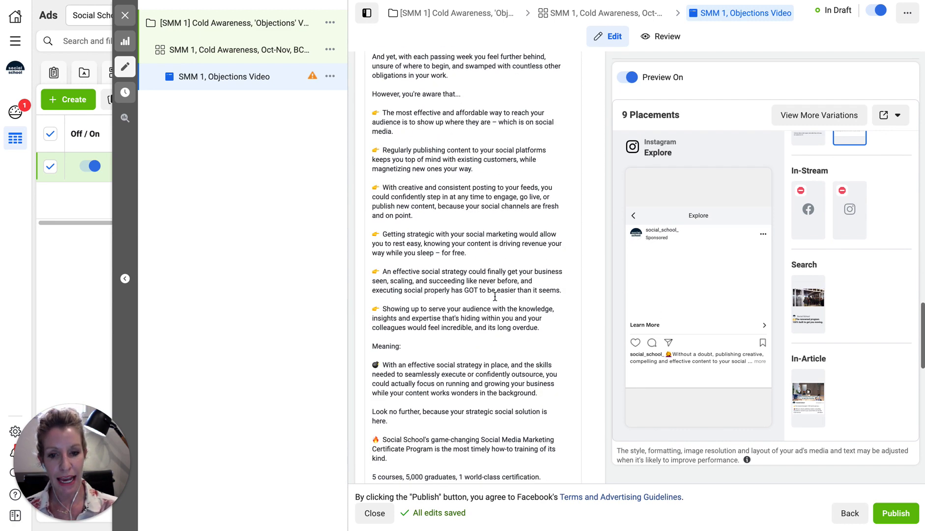
Copy the landing page URL from the Trello ad-copy card
click(449, 318)
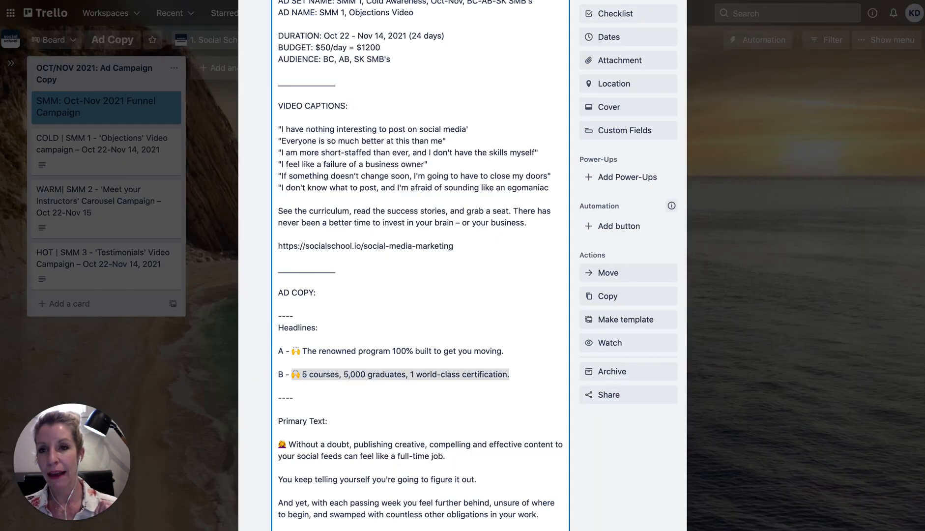
key(super+Tab)
click(355, 361)
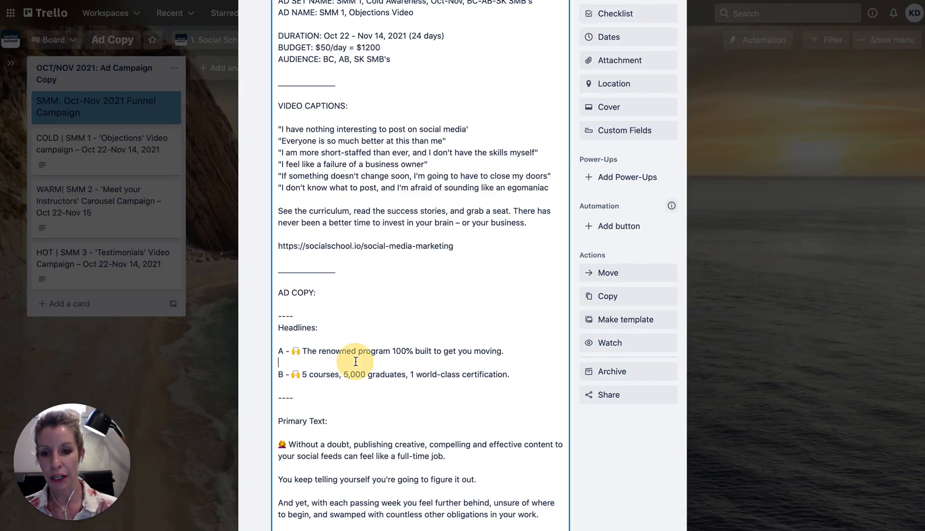
scroll(356, 362, down, 13)
scroll(355, 362, up, 10)
scroll(355, 362, up, 5)
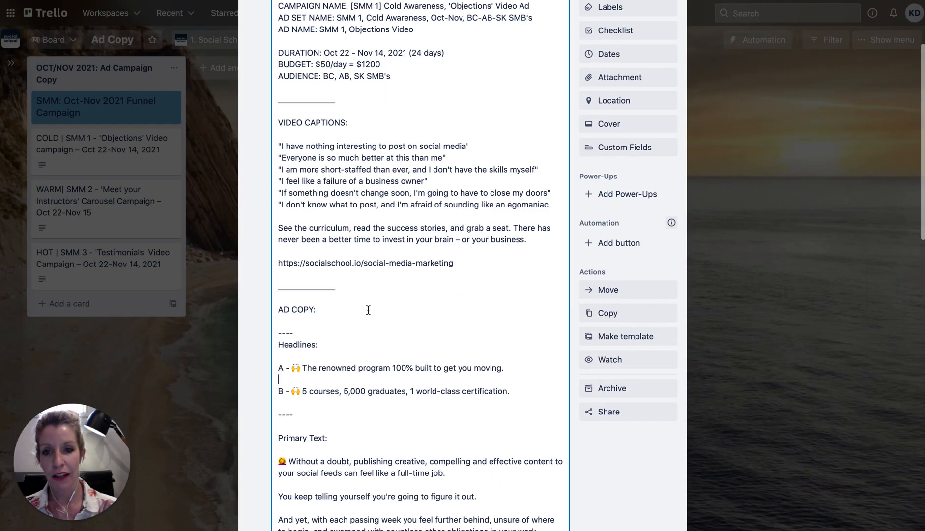
drag(454, 262, 275, 263)
key(ctrl+c)
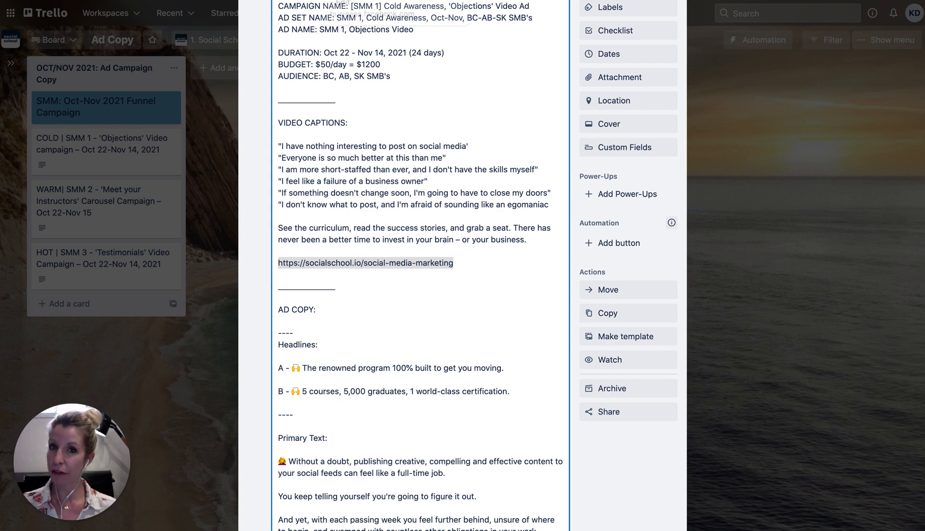
click(362, 0)
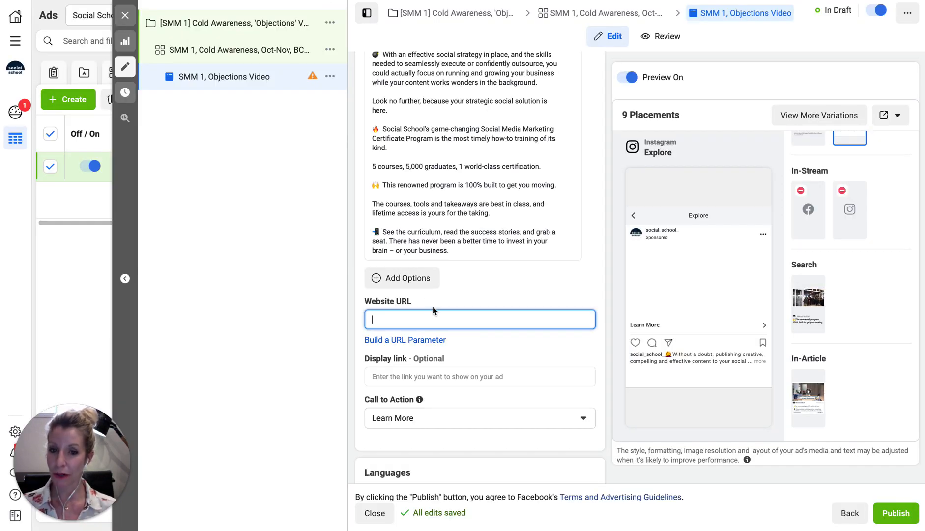
click(431, 312)
key(ctrl+v)
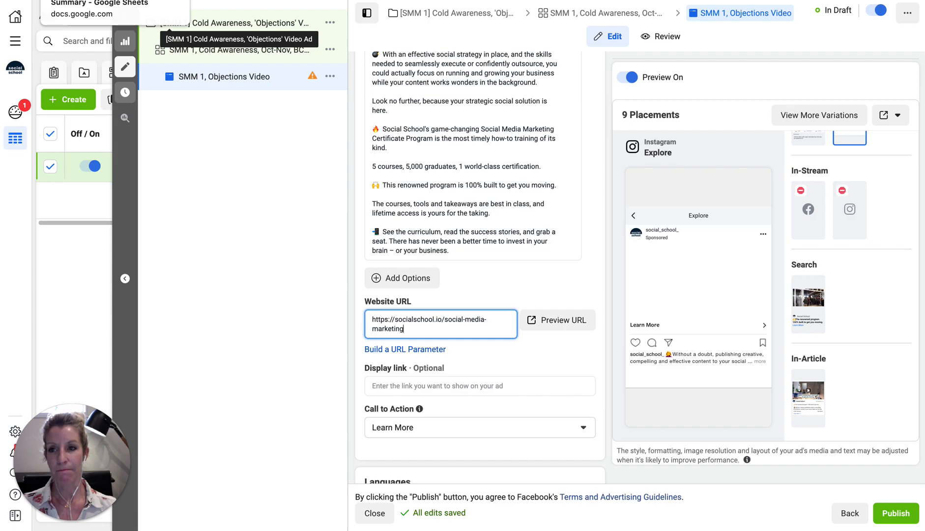
click(98, 1)
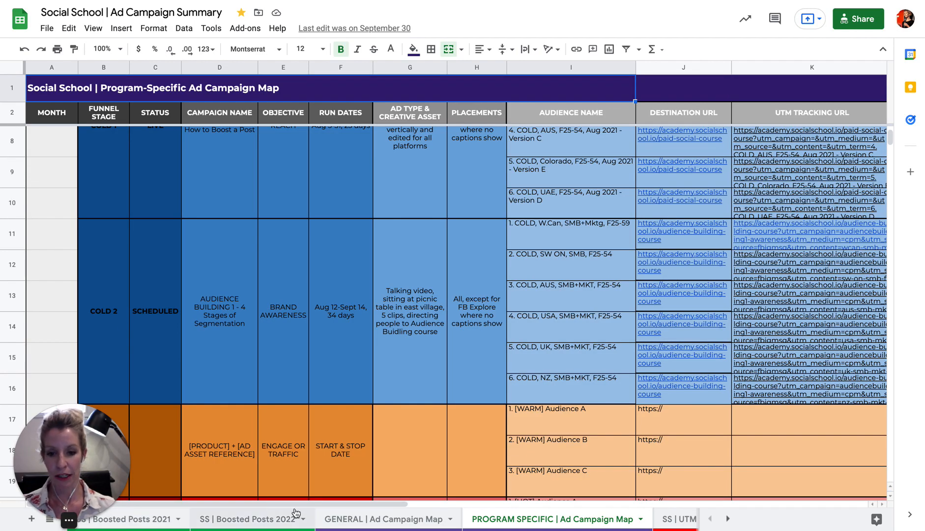
click(679, 518)
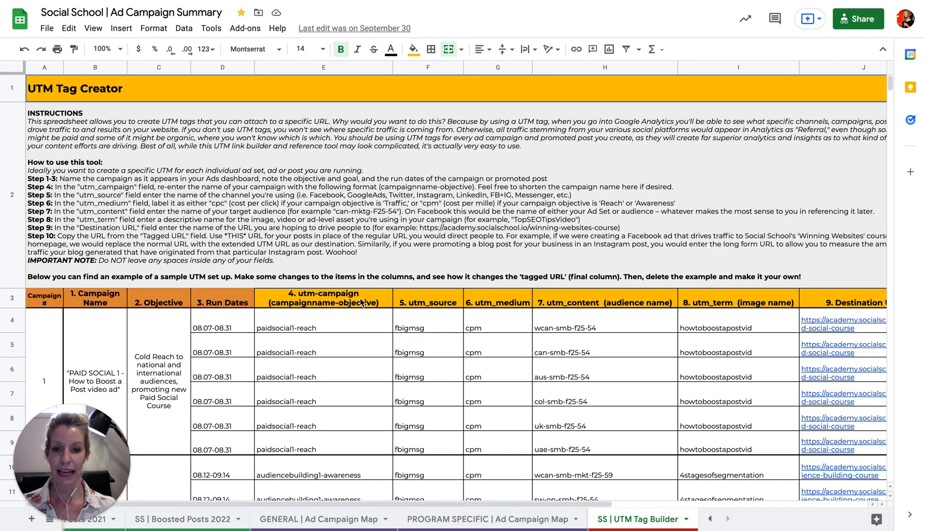
scroll(360, 302, down, 5)
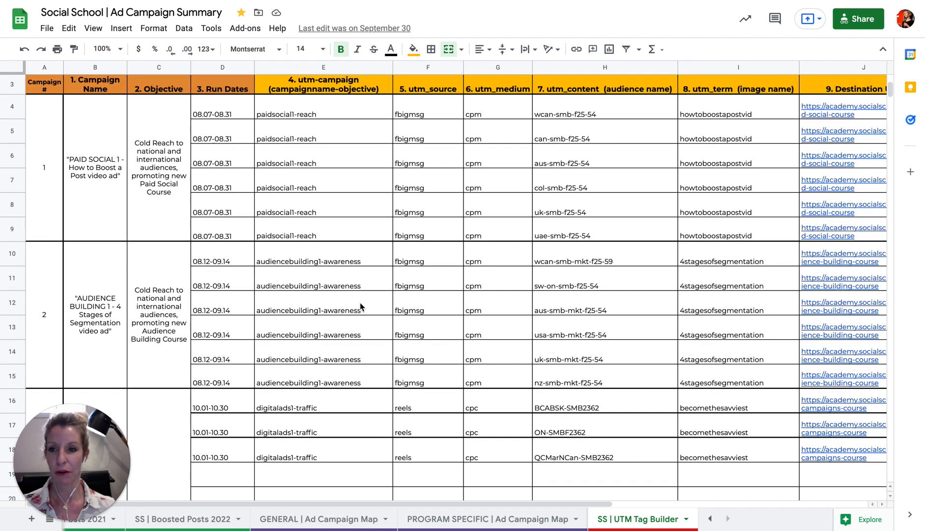
click(101, 185)
click(156, 183)
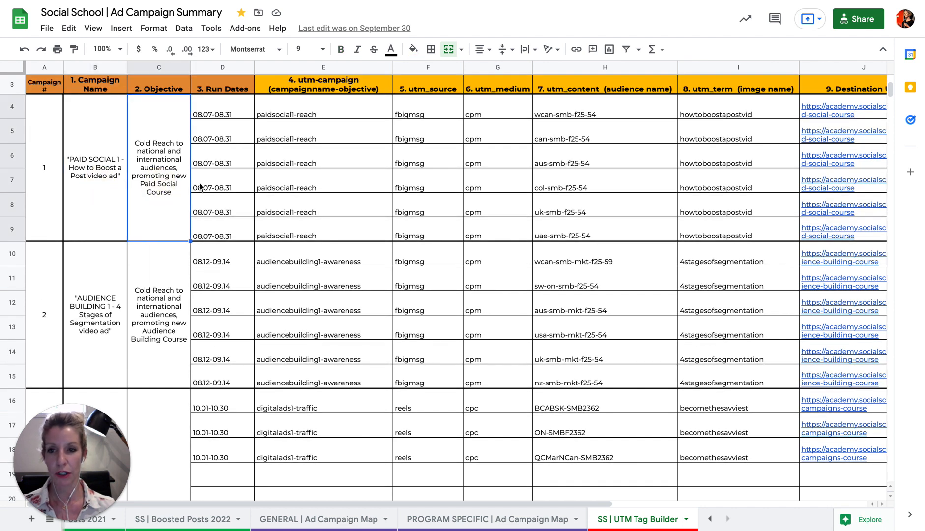
click(326, 91)
click(420, 88)
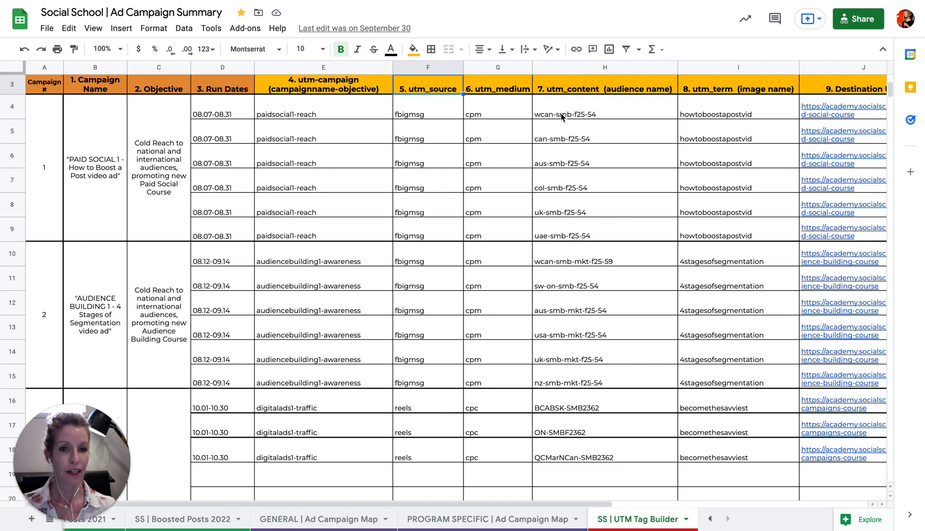
scroll(561, 113, right, 8)
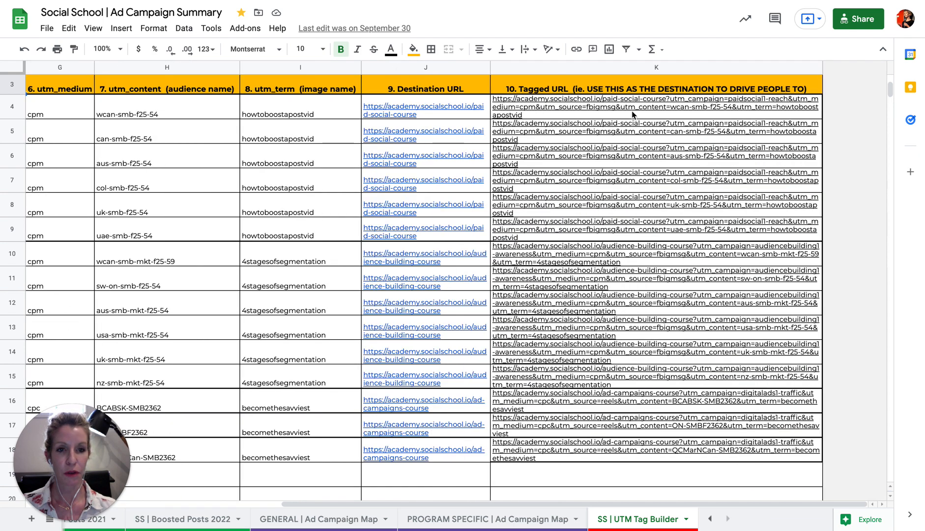
click(624, 110)
double_click(622, 106)
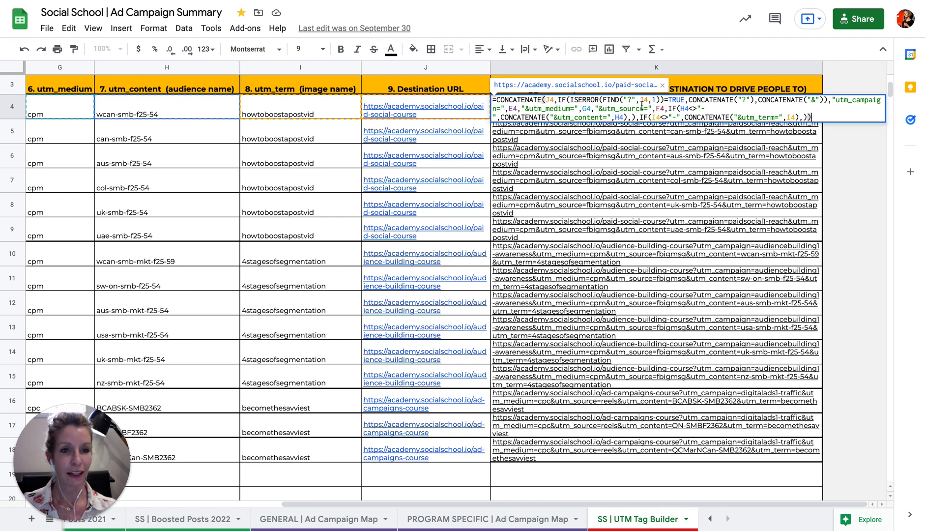
click(630, 150)
click(577, 111)
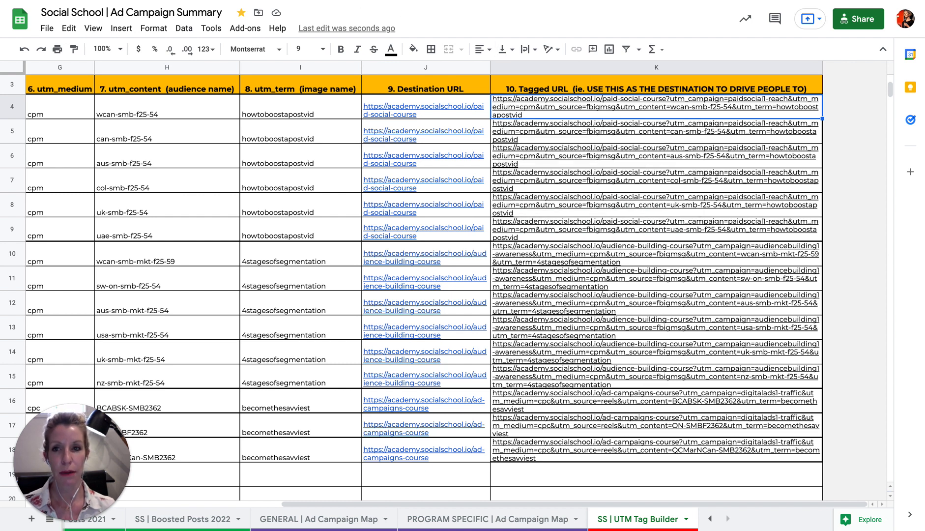
click(364, 0)
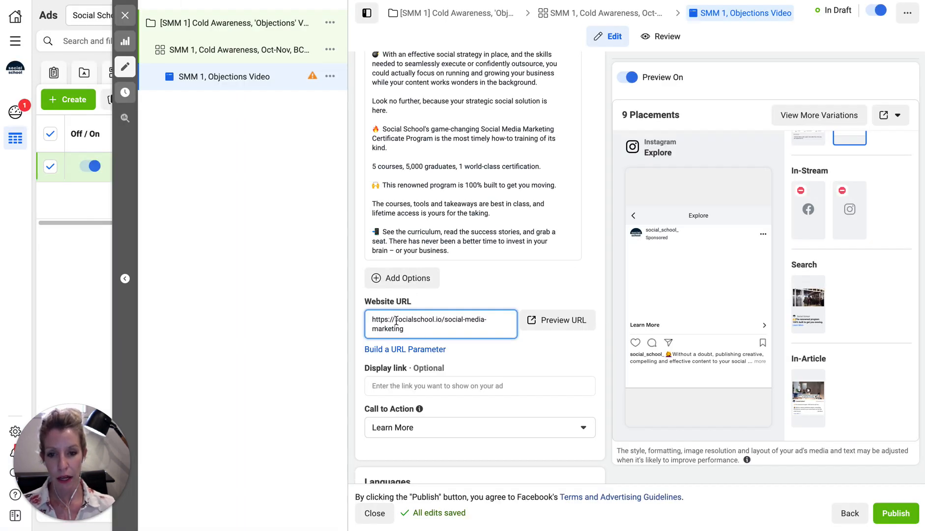
drag(395, 320, 411, 329)
key(ctrl+c)
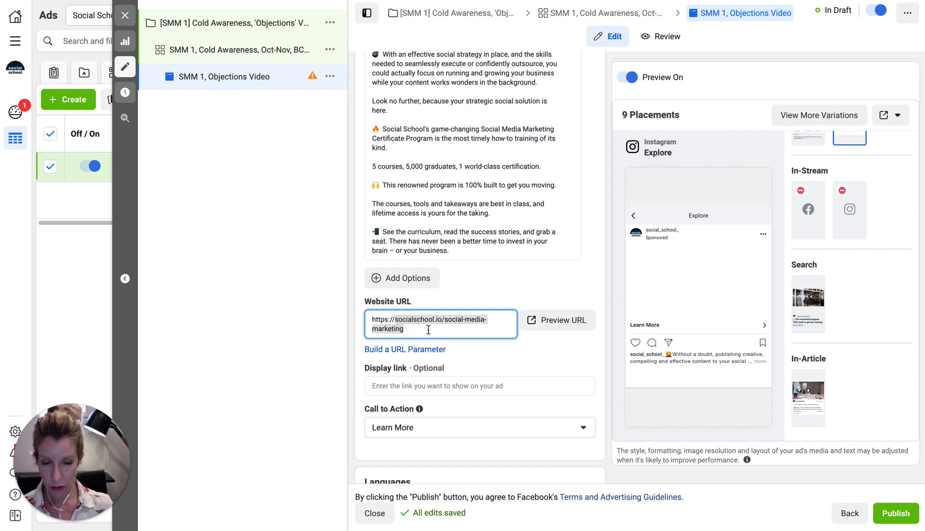
click(408, 383)
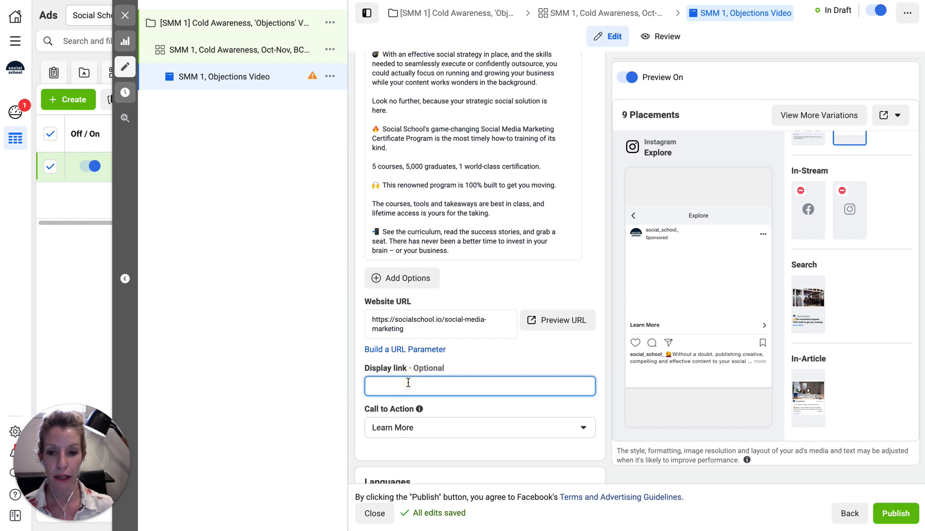
key(ctrl+v)
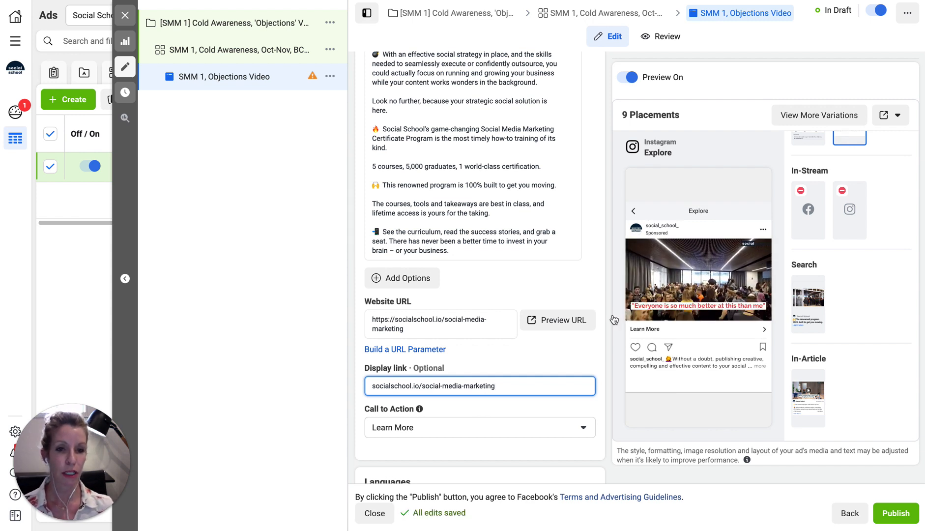
scroll(810, 161, up, 3)
Preview the Objections ad in Facebook Feeds, Instagram Feed, Marketplace, and finally Facebook Video Feeds
click(808, 181)
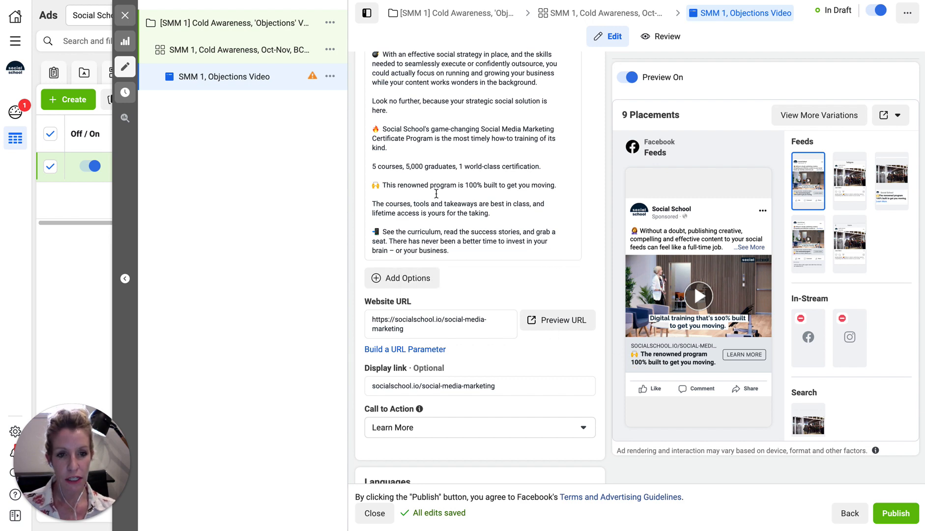
scroll(457, 238, up, 8)
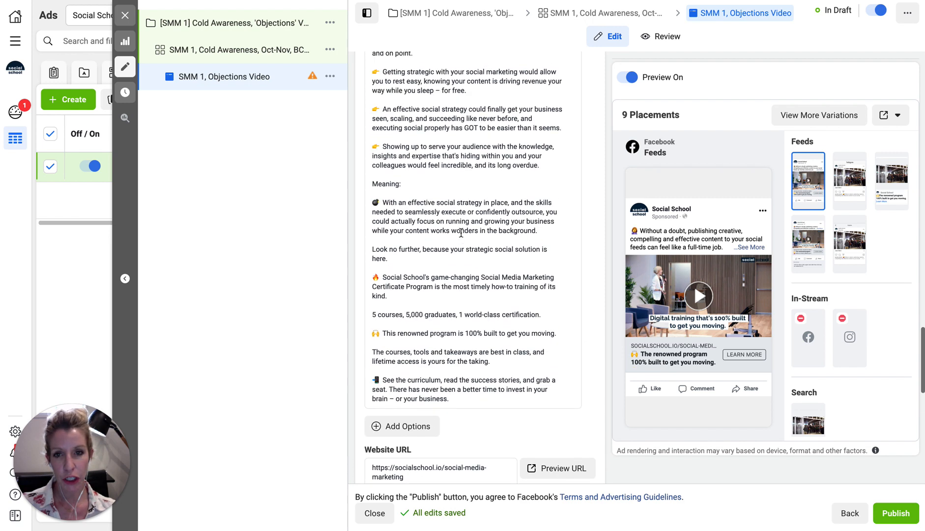
scroll(457, 238, up, 3)
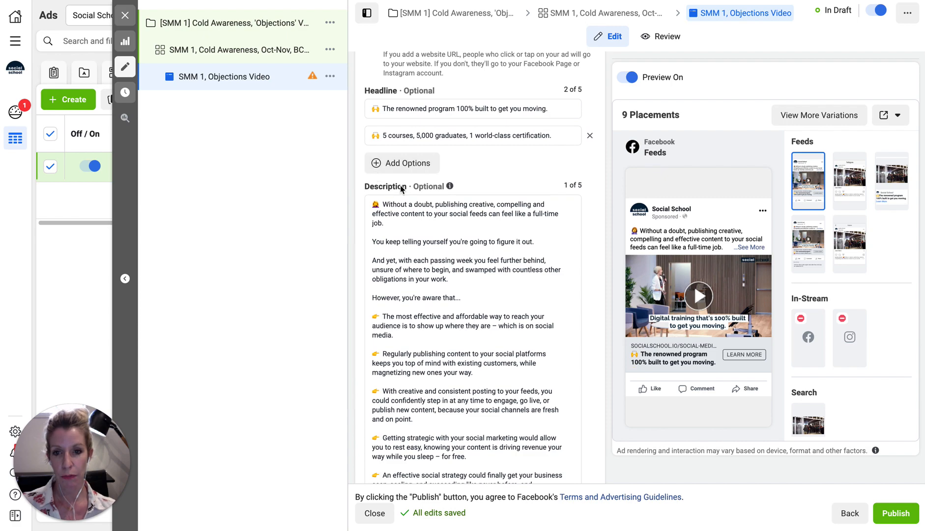
scroll(420, 187, up, 10)
scroll(464, 233, down, 12)
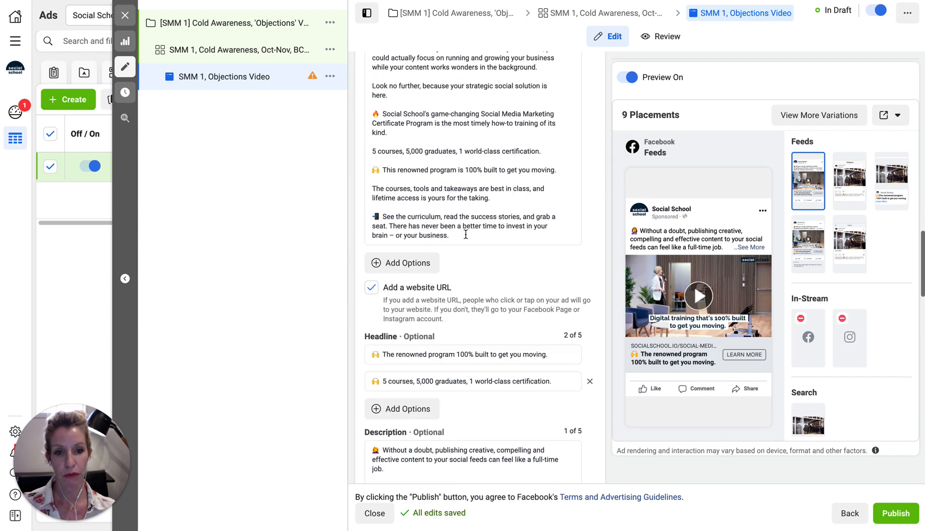
scroll(465, 234, up, 2)
scroll(466, 234, down, 2)
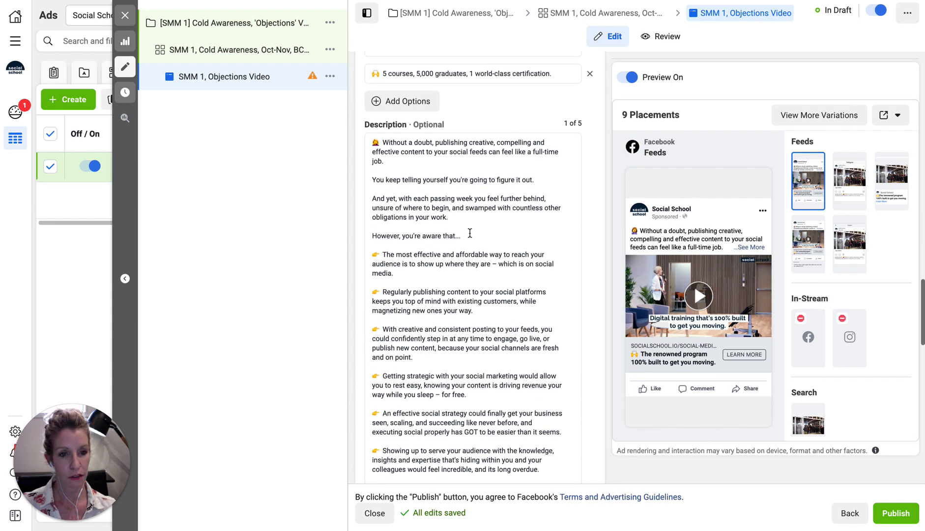
click(843, 178)
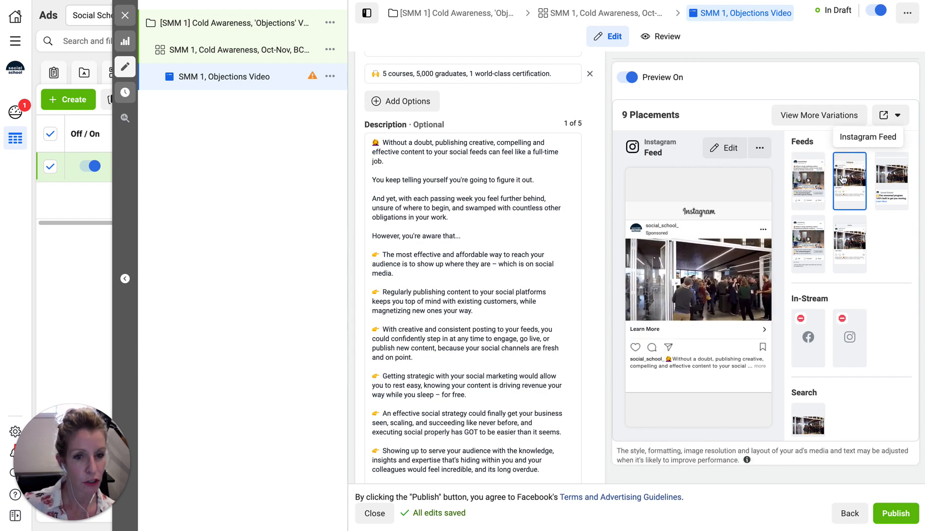
click(889, 174)
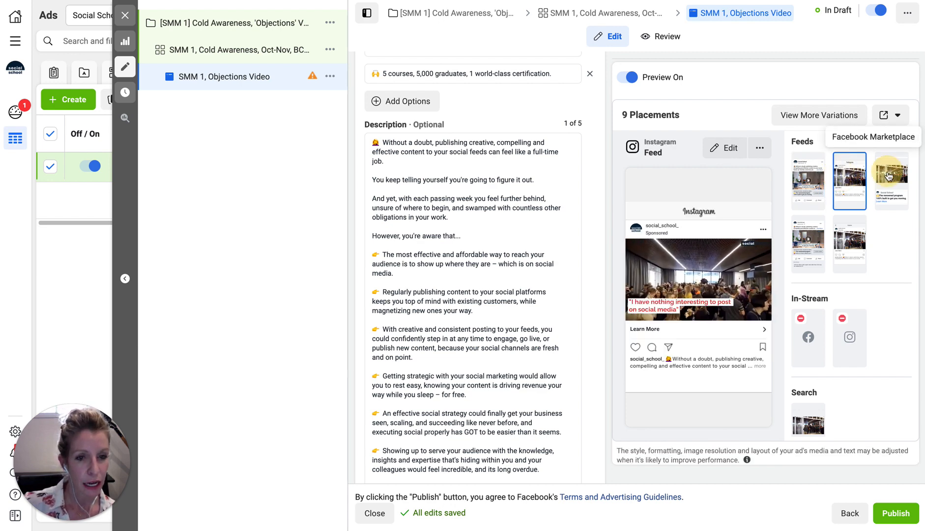
click(819, 238)
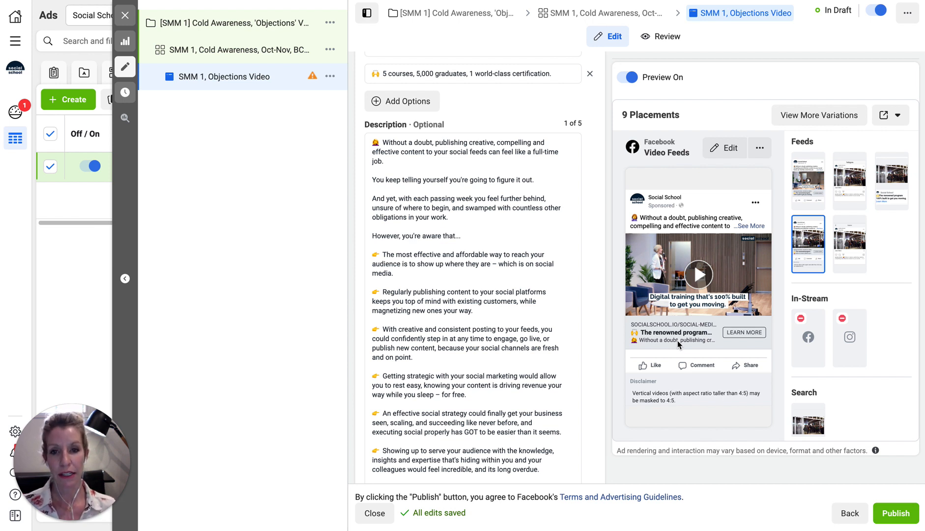
Delete the entire block of description text so the Description box is empty
click(373, 141)
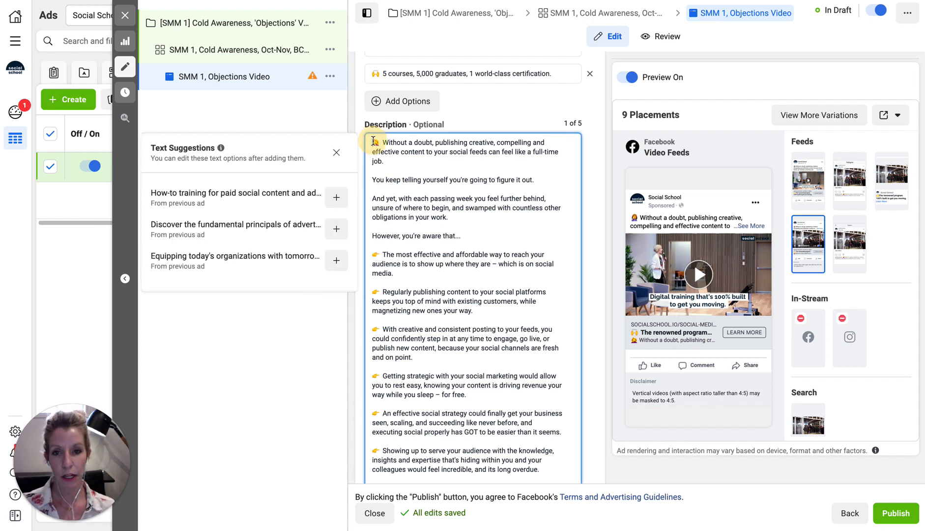
key(ctrl+a)
key(BackSpace)
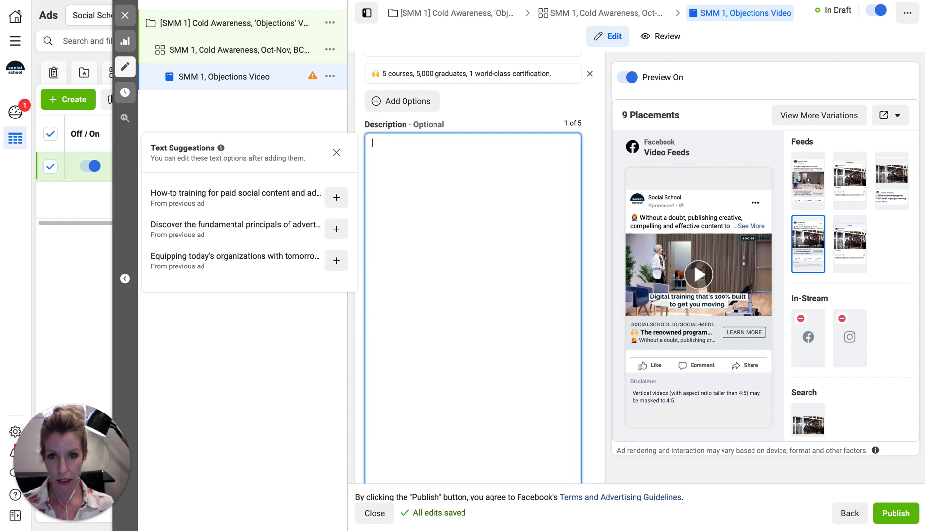
click(486, 119)
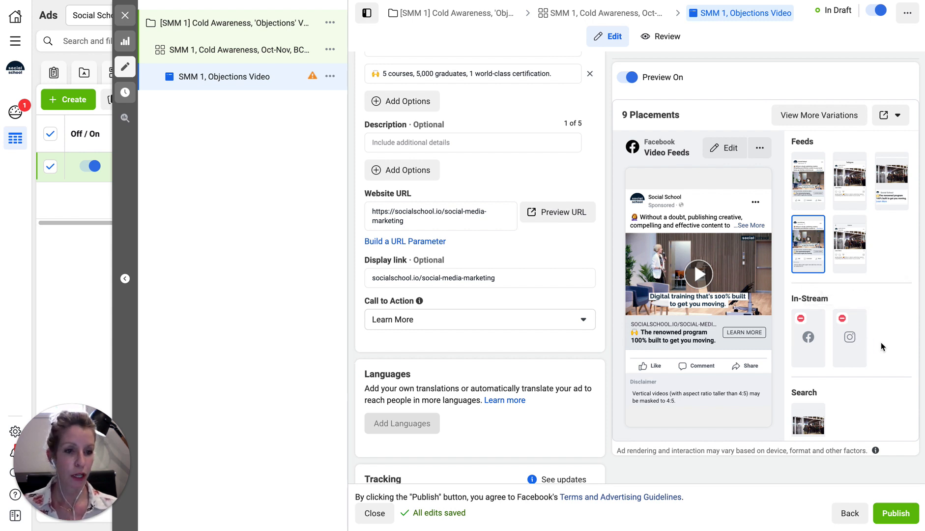
Preview the ad in the Facebook Search and Instant Articles in-article placements
scroll(881, 342, down, 3)
click(807, 291)
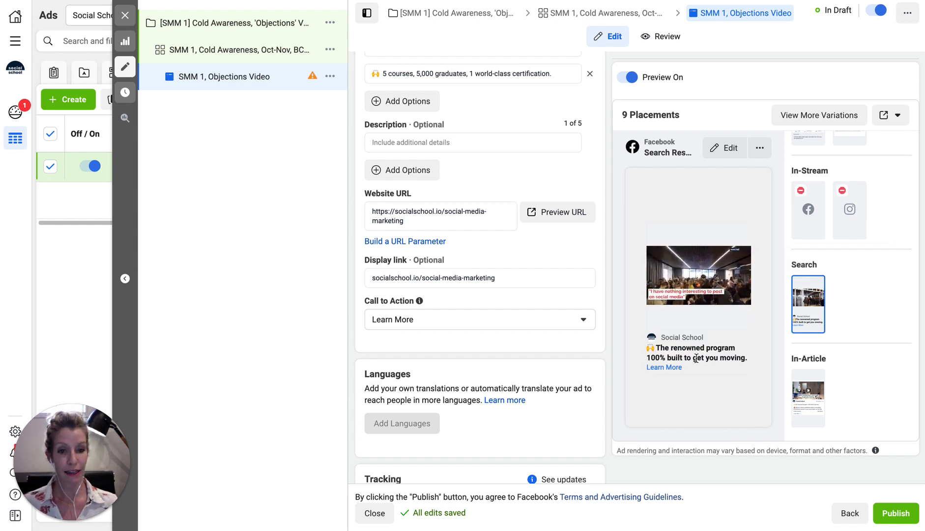
click(805, 387)
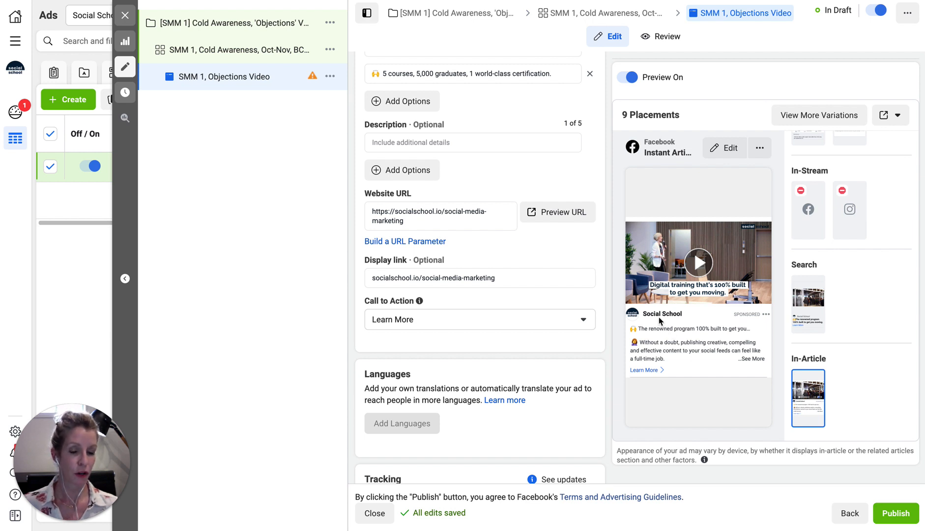
scroll(855, 385, down, 3)
scroll(855, 385, down, 5)
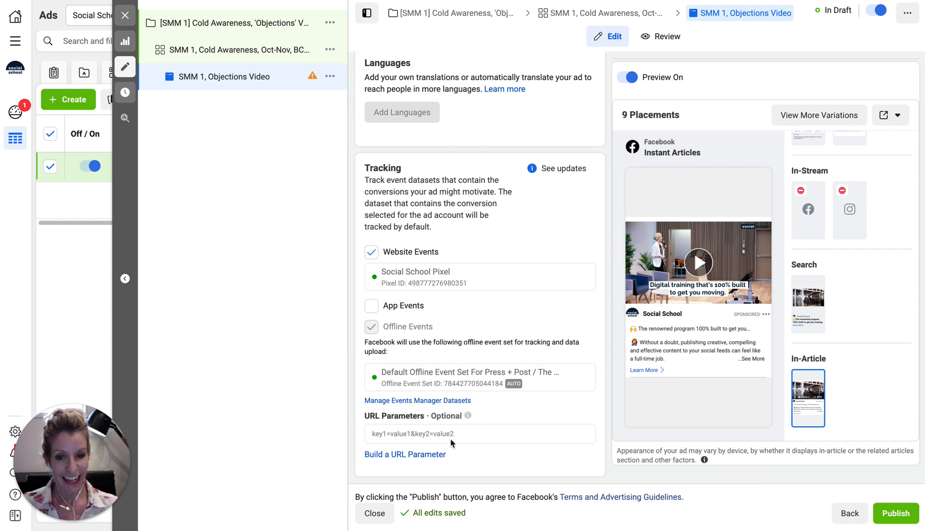
scroll(506, 445, up, 10)
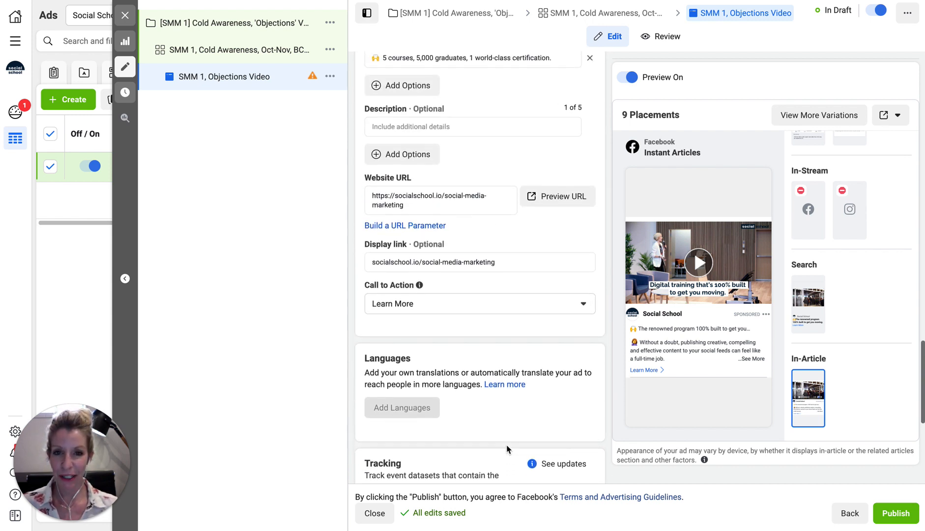
scroll(507, 449, up, 15)
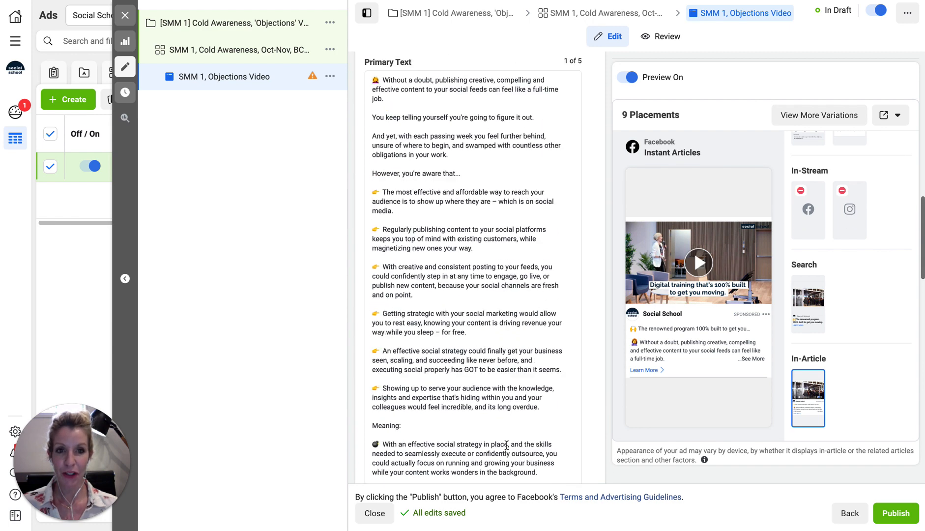
scroll(507, 449, up, 2)
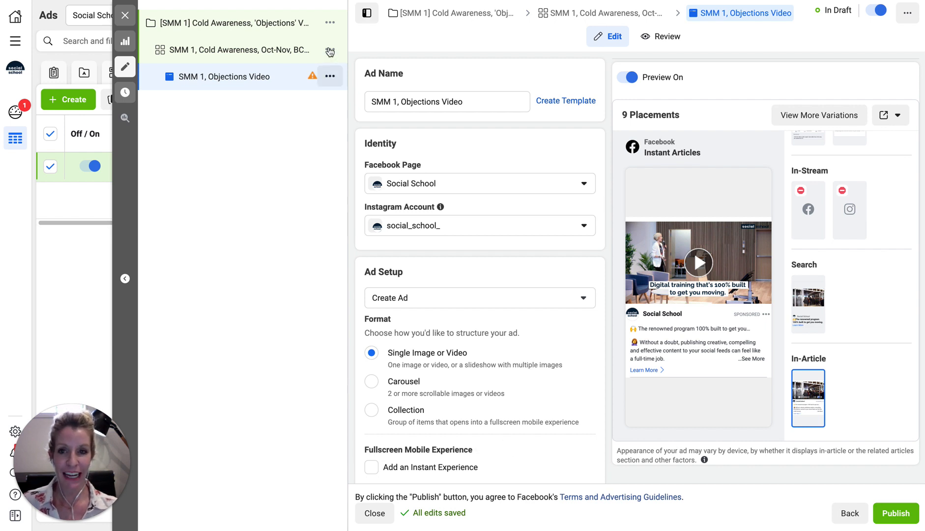
Read and dismiss the ad's recommendations, then publish the campaign, ad set and ad
mouse_move(311, 75)
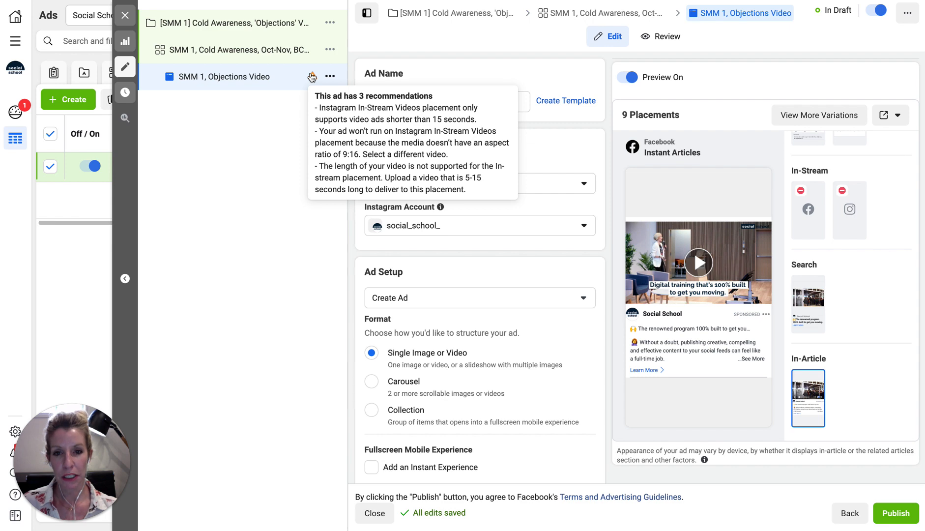
click(279, 161)
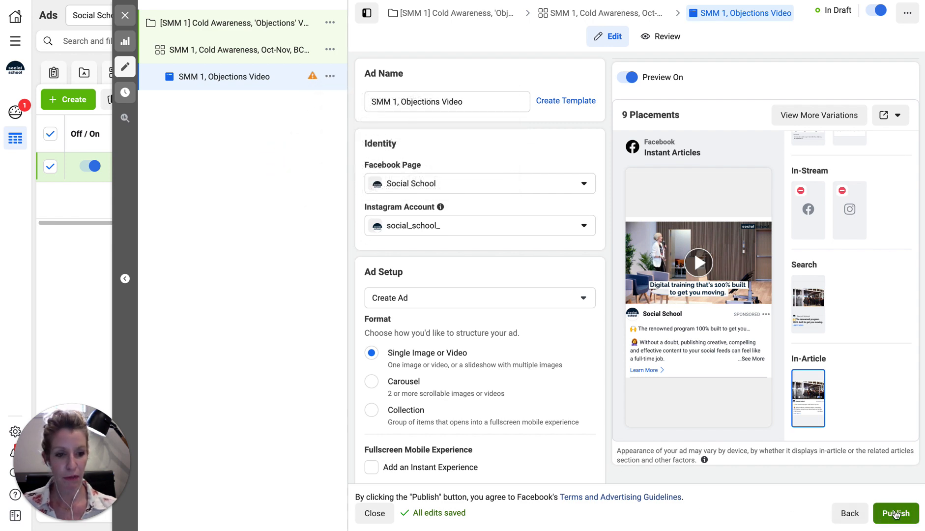
click(894, 513)
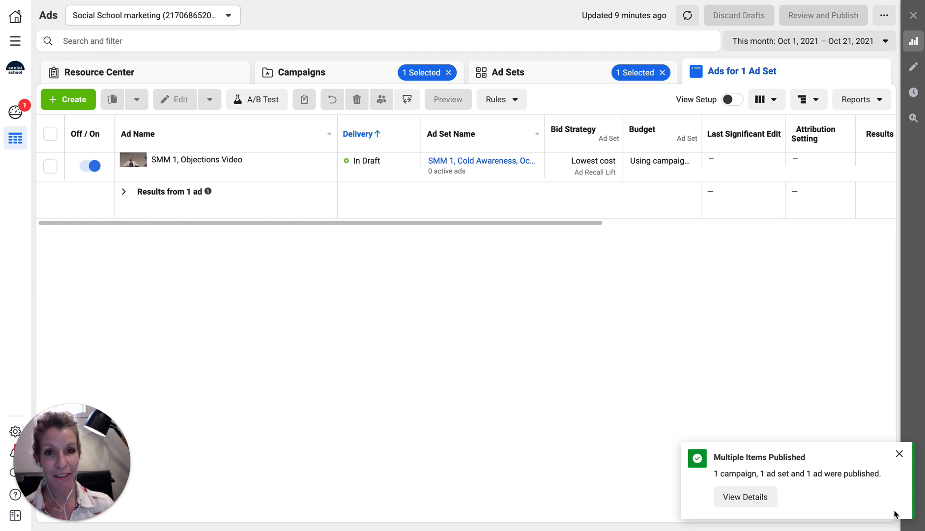
Check the Objections campaign's $50.00 daily budget without changes, and browse its ad sets and ads
click(326, 70)
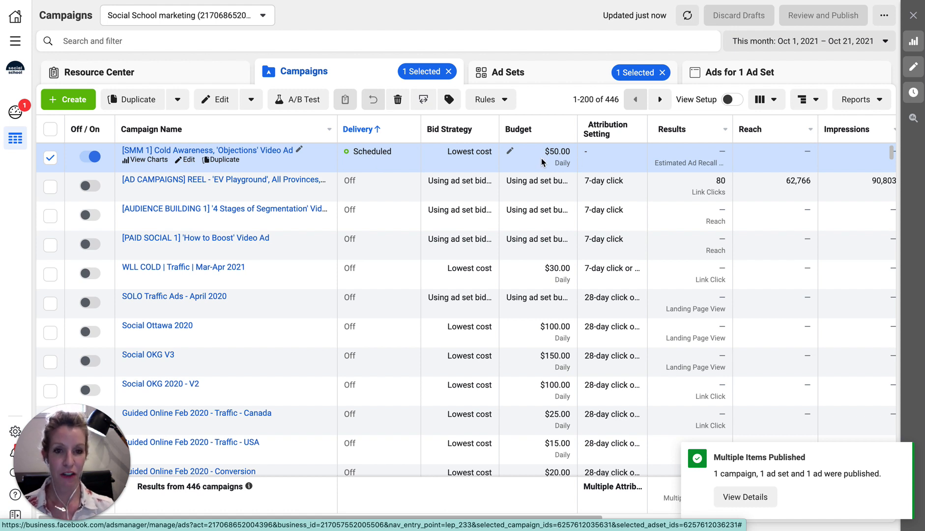
click(510, 150)
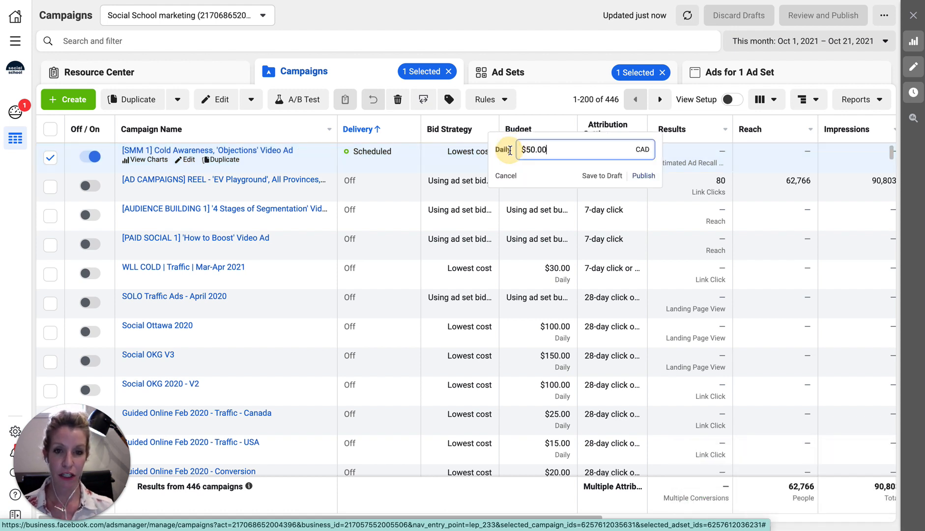
click(506, 177)
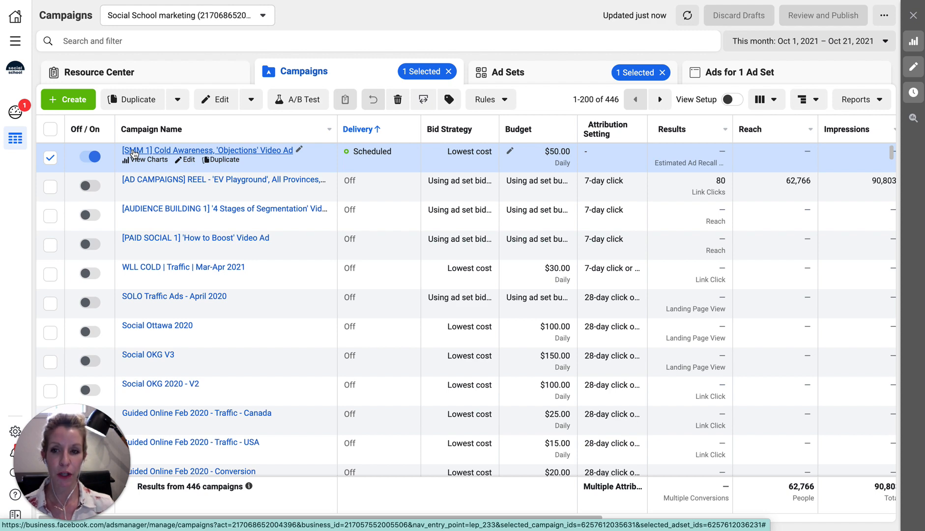
click(164, 151)
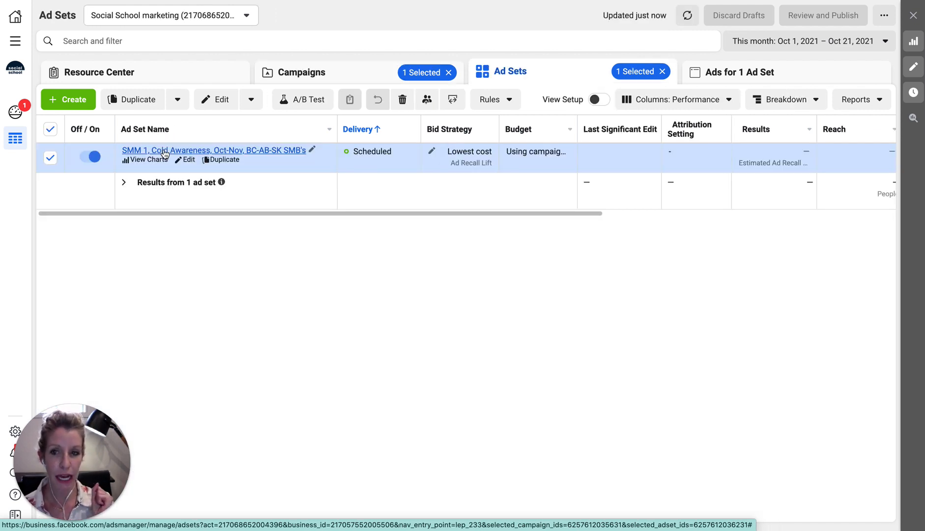
click(165, 152)
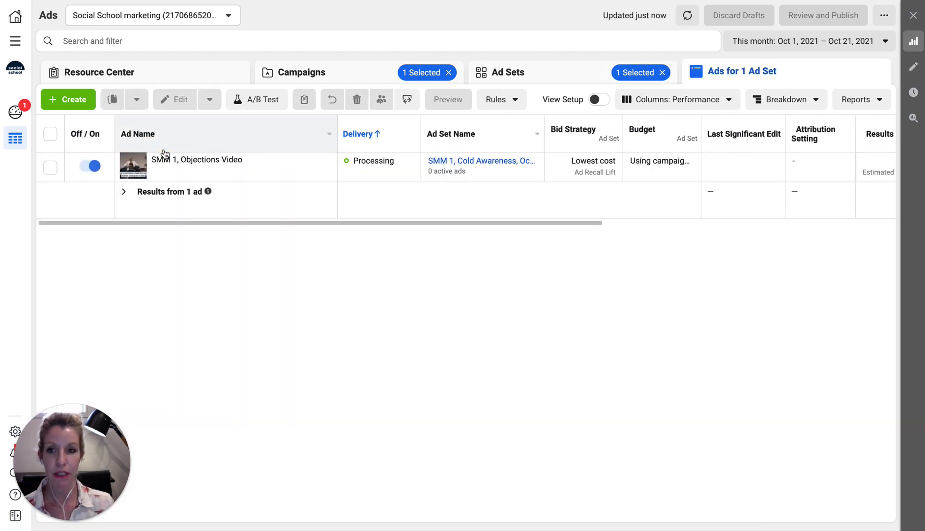
click(284, 74)
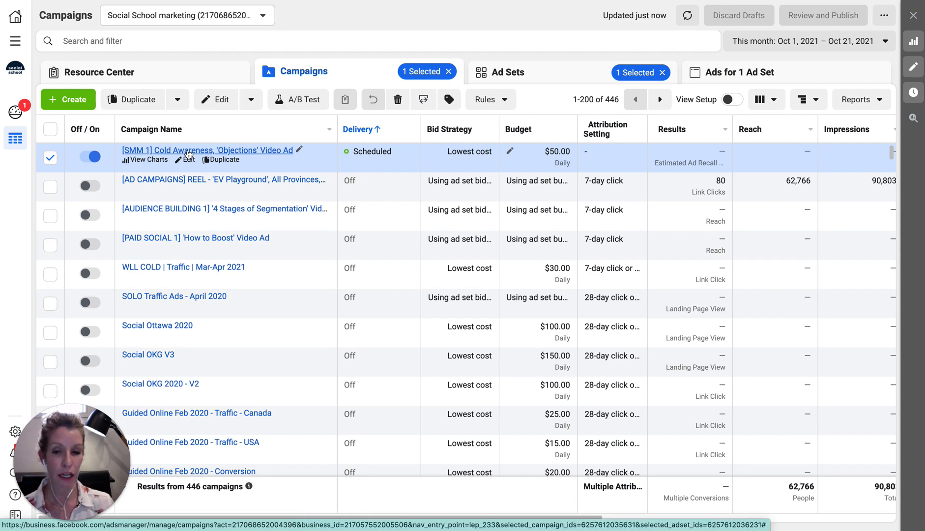
Inspect the campaign and SMM 1 ad set editors and actions menu, closing them unchanged
click(189, 159)
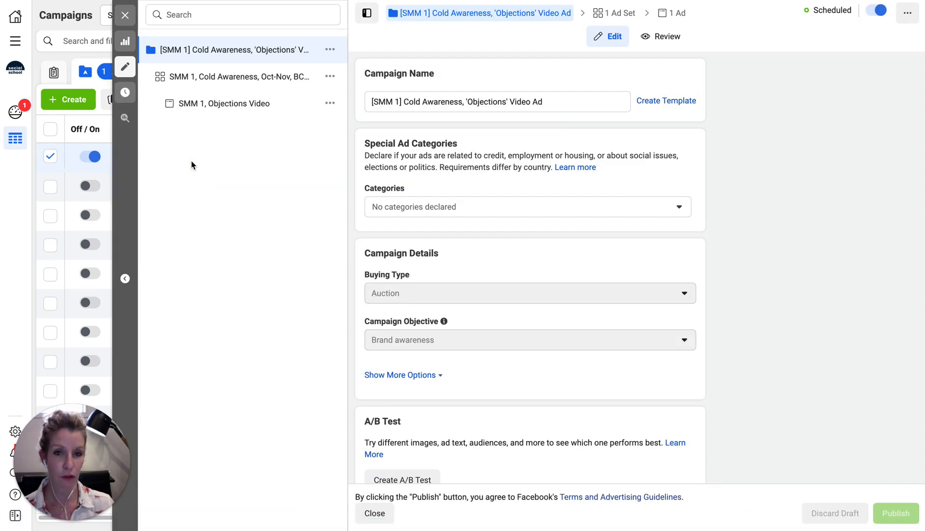
click(125, 17)
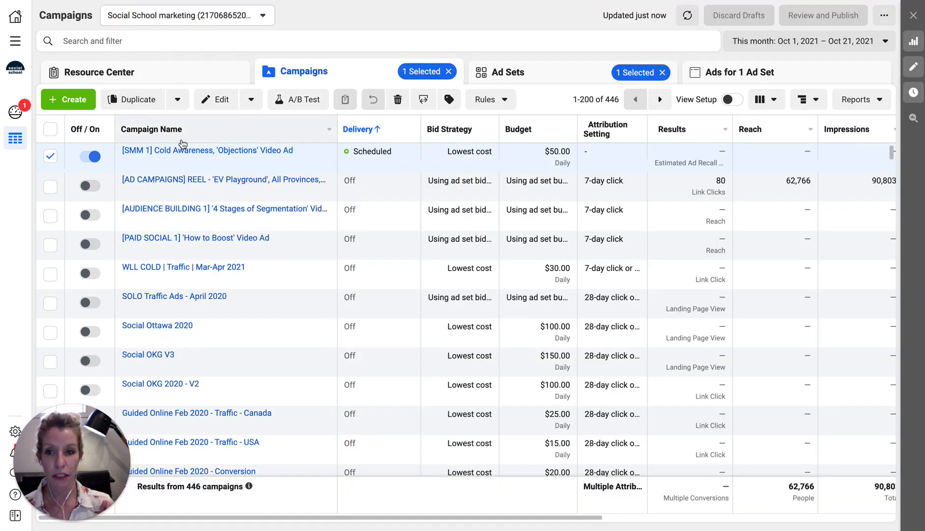
click(216, 149)
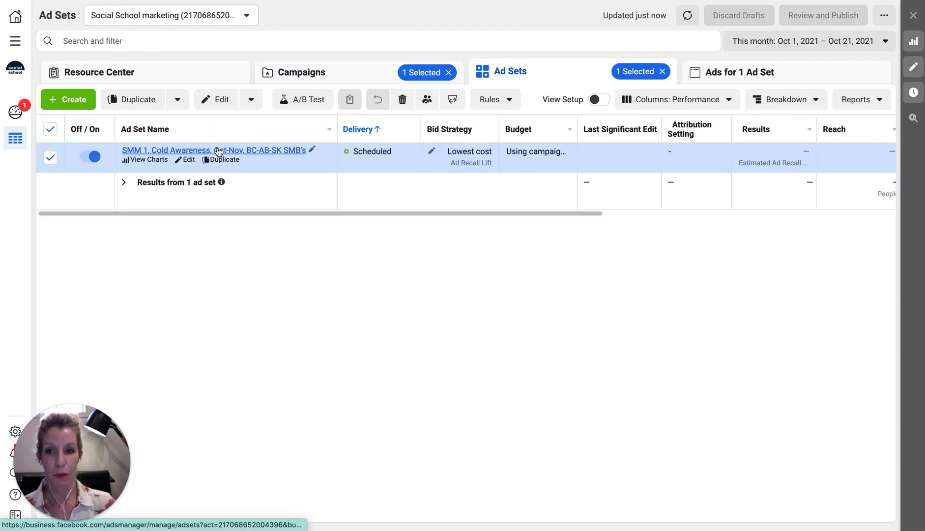
click(189, 162)
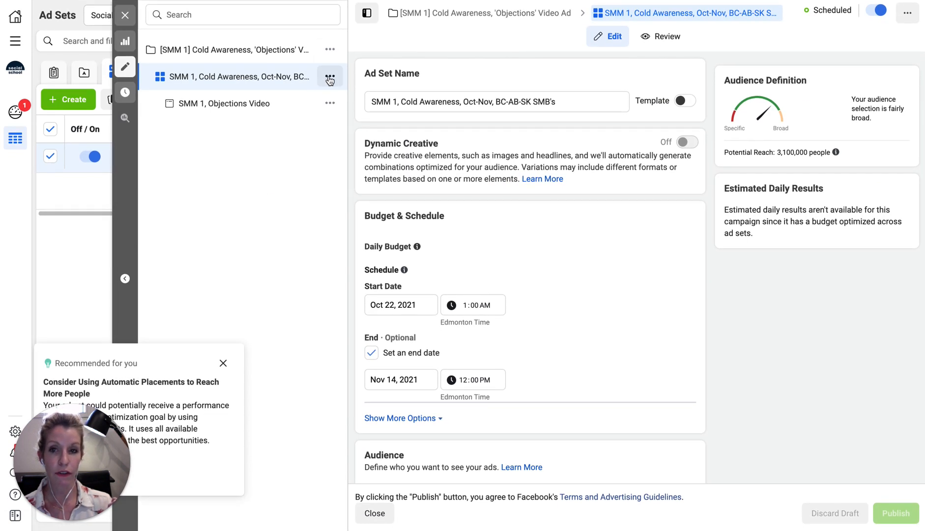
click(329, 77)
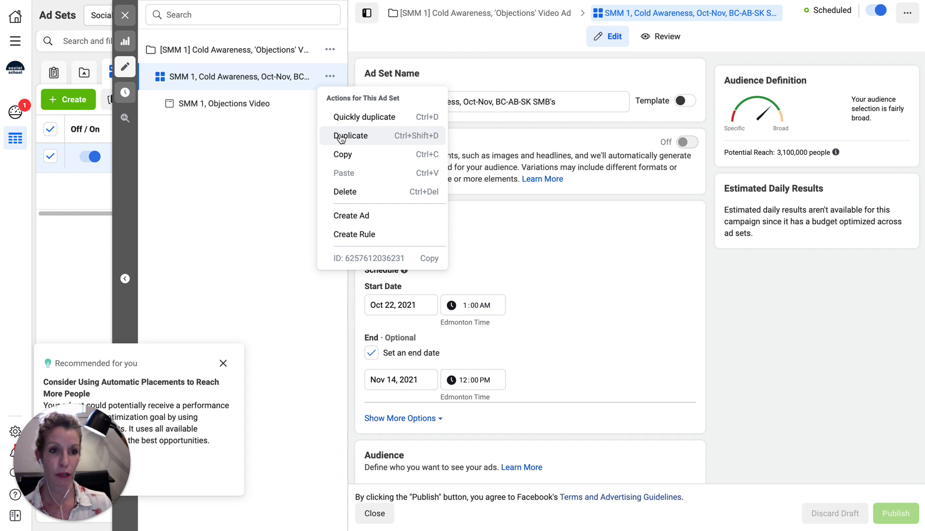
click(265, 150)
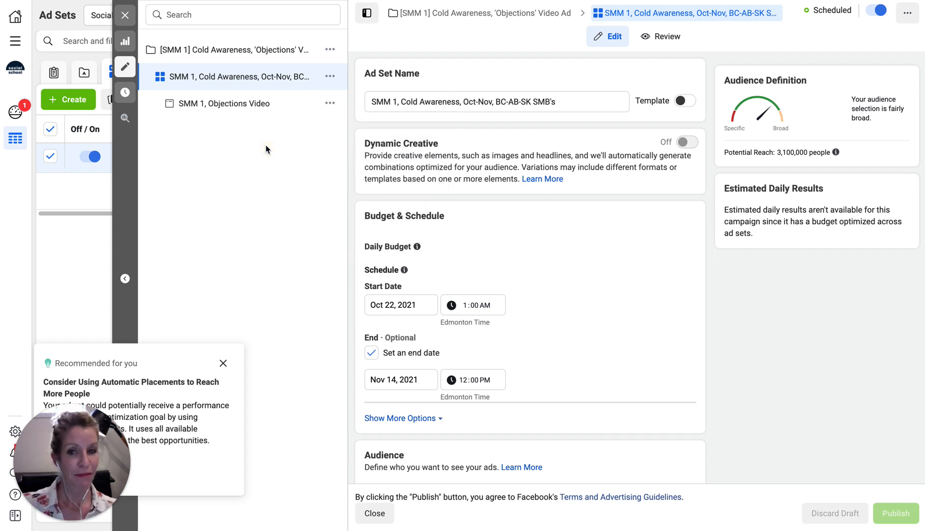
click(125, 15)
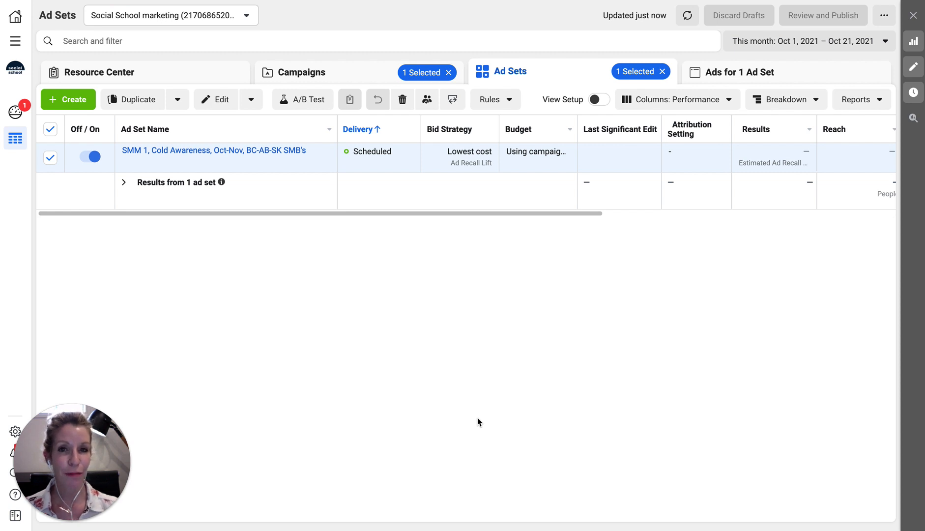